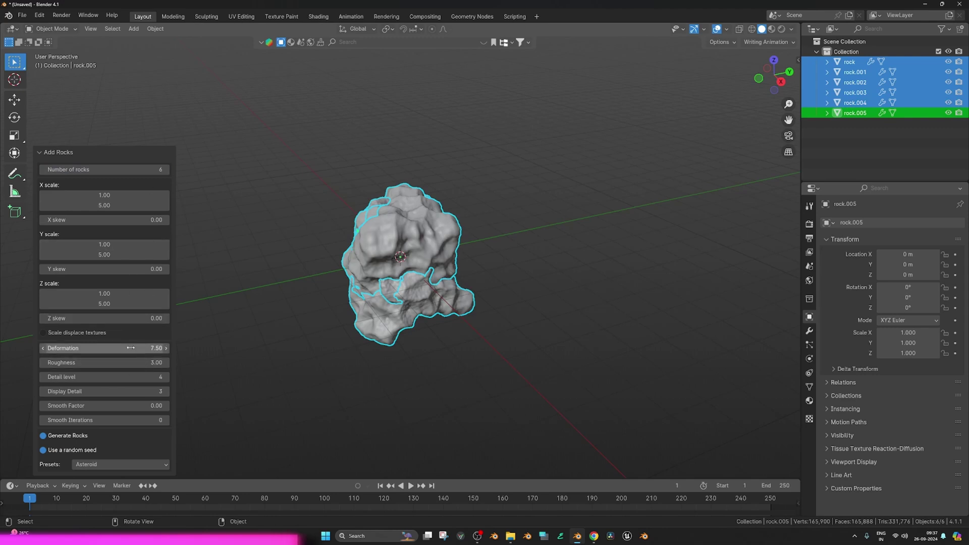
# Turn off the random seed for the generated rocks and raise the user seed to 7.
pyautogui.click(167, 451)
pyautogui.click(165, 450)
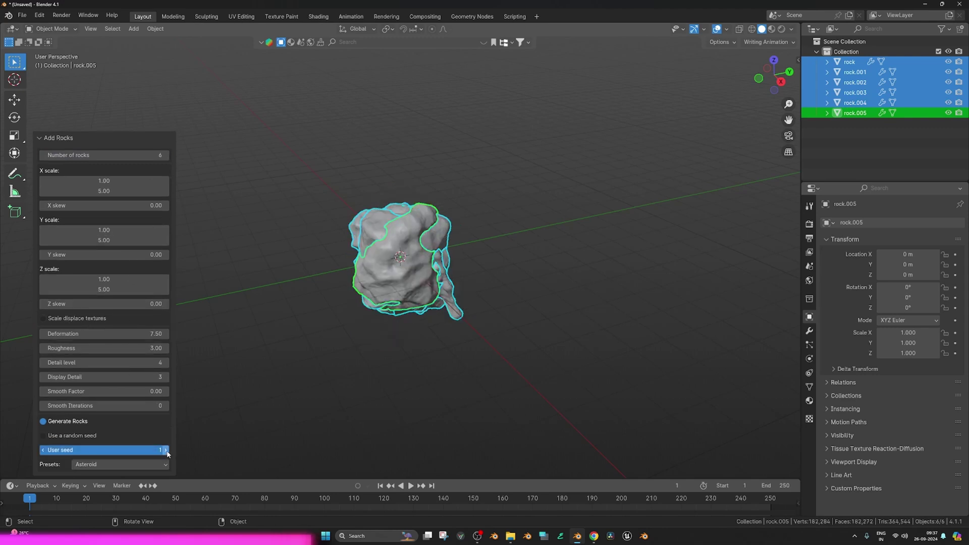
pyautogui.click(165, 451)
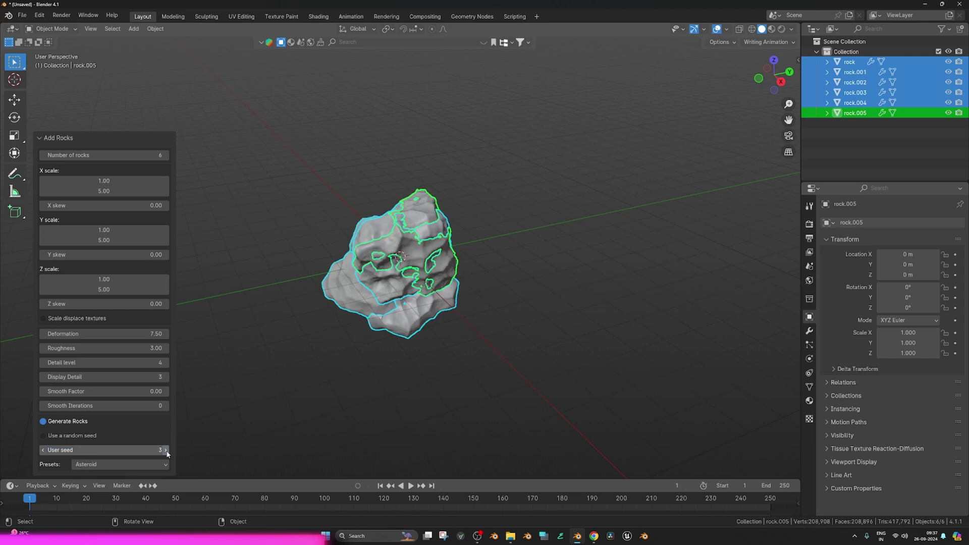
pyautogui.click(166, 450)
pyautogui.click(166, 450)
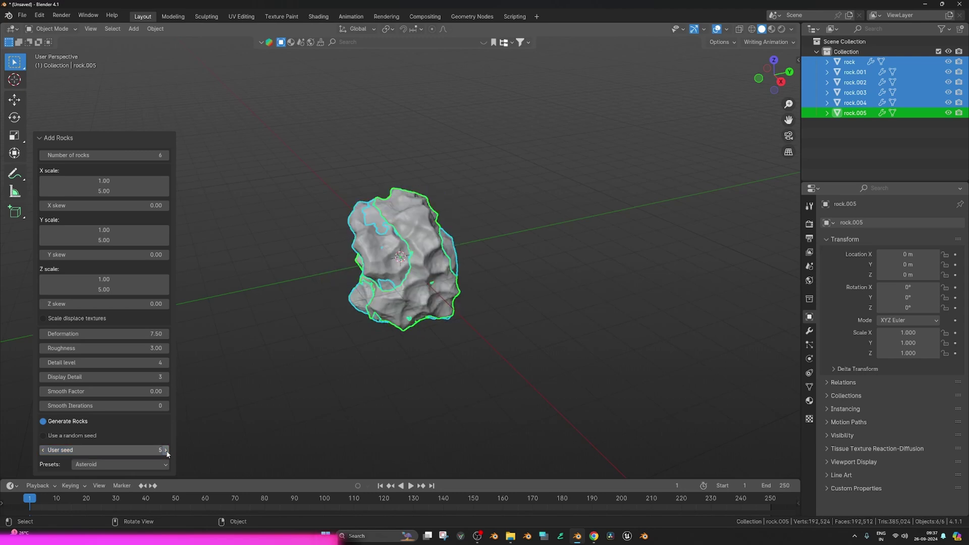
pyautogui.click(166, 450)
pyautogui.click(166, 450)
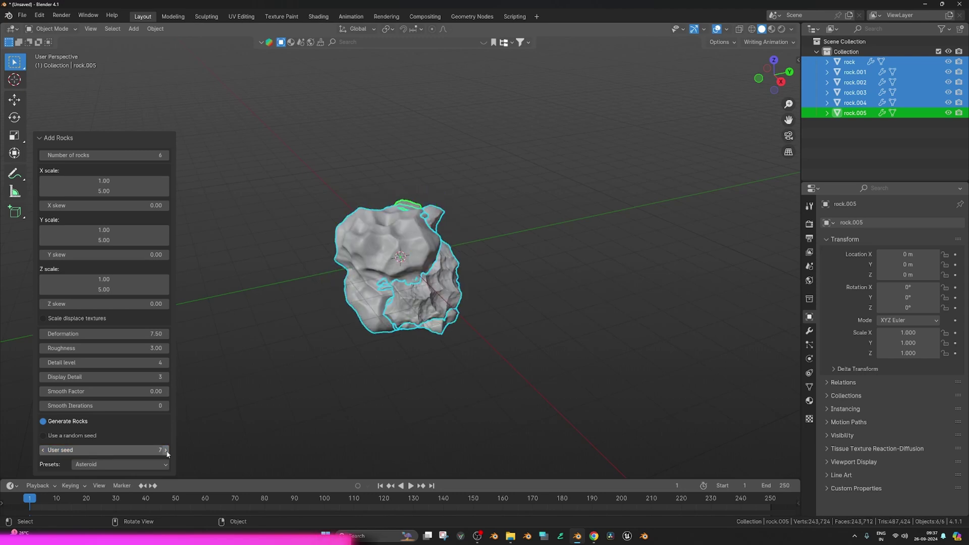
# Apply Randomize Transform to all six rocks, spreading their locations apart, and deselect them.
pyautogui.moveTo(354, 313); pyautogui.dragTo(233, 50, button='middle')
pyautogui.click(159, 32)
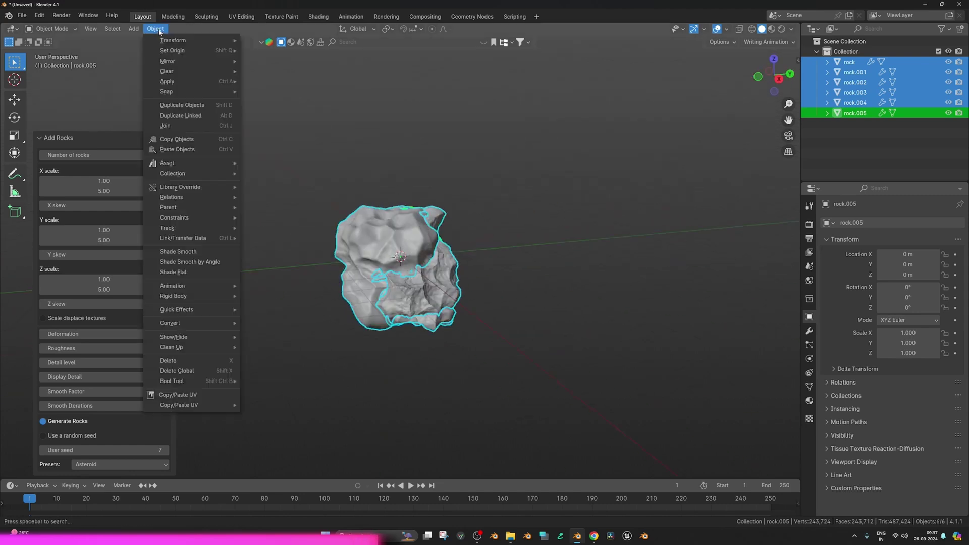
pyautogui.moveTo(181, 40)
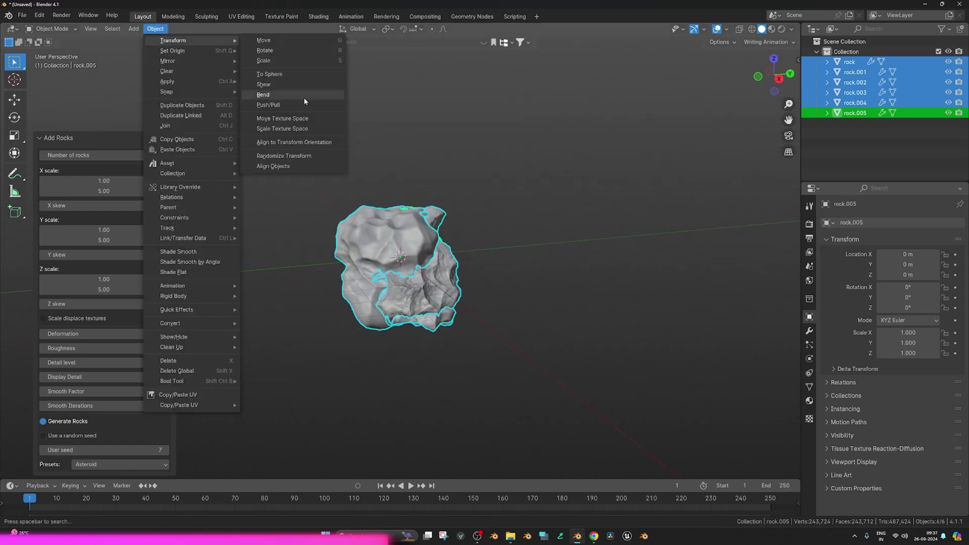
pyautogui.click(297, 155)
pyautogui.moveTo(133, 350); pyautogui.dragTo(162, 350)
pyautogui.moveTo(692, 277); pyautogui.dragTo(625, 278, button='middle')
pyautogui.click(625, 277)
# Move two rocks out of the overlapping cluster, each into its own free space beside it.
pyautogui.moveTo(501, 274); pyautogui.dragTo(592, 270, button='middle')
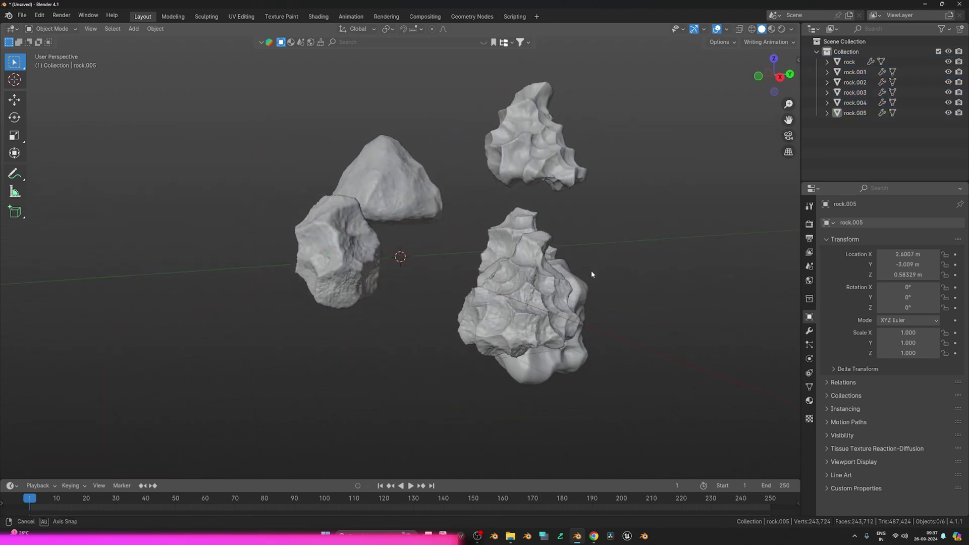
pyautogui.click(582, 286)
pyautogui.press('g')
pyautogui.click(476, 299)
pyautogui.click(507, 296)
pyautogui.press('g')
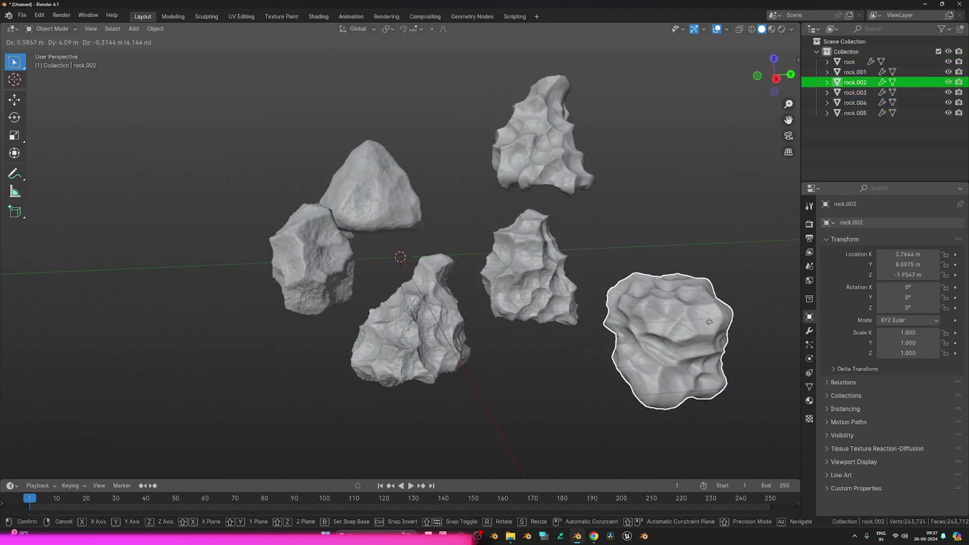
pyautogui.click(660, 300)
# Move the smooth pyramid-shaped rock up and away from the rock it overlaps.
pyautogui.keyDown('shift'); pyautogui.moveTo(508, 257); pyautogui.dragTo(448, 258, button='middle'); pyautogui.keyUp('shift')
pyautogui.click(449, 258)
pyautogui.click(329, 196)
pyautogui.press('g')
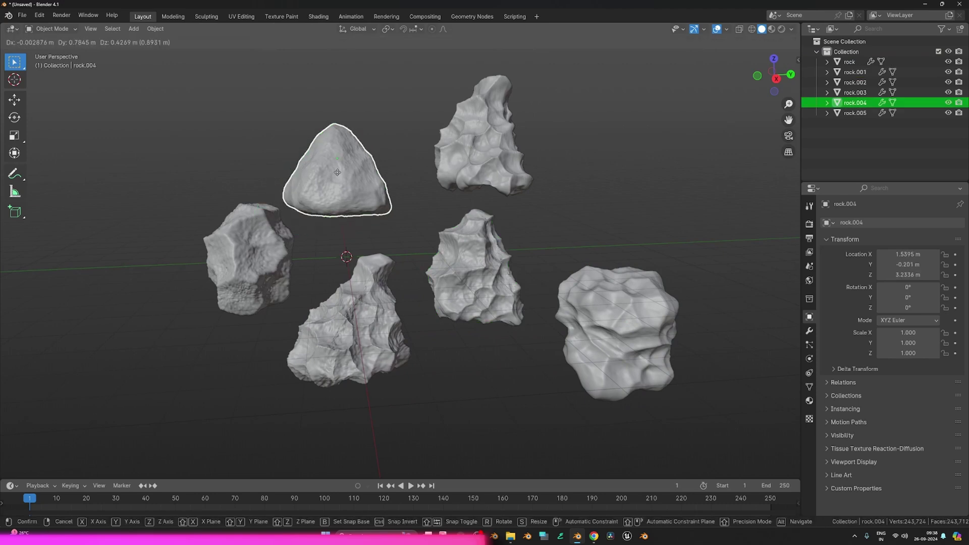
pyautogui.click(386, 170)
pyautogui.moveTo(440, 194); pyautogui.dragTo(402, 172, button='middle')
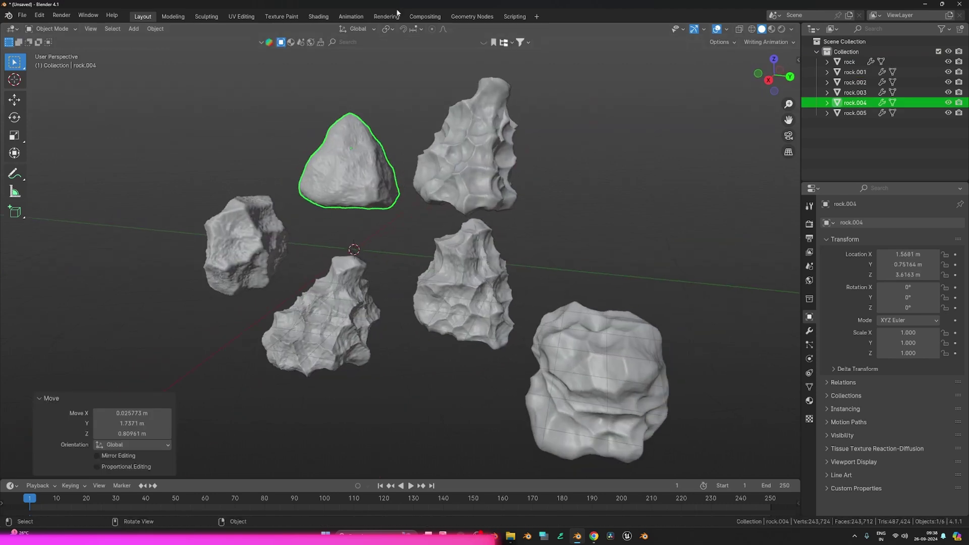
# Switch to the Shading workspace and create a new material for the pyramid-shaped rock.
pyautogui.click(318, 16)
pyautogui.scroll(-3, 531, 277)
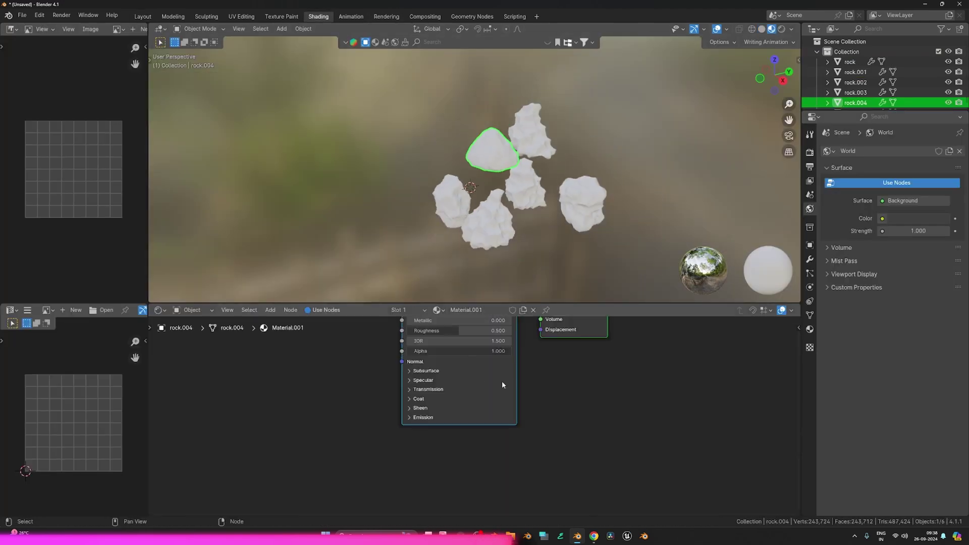
pyautogui.click(497, 310)
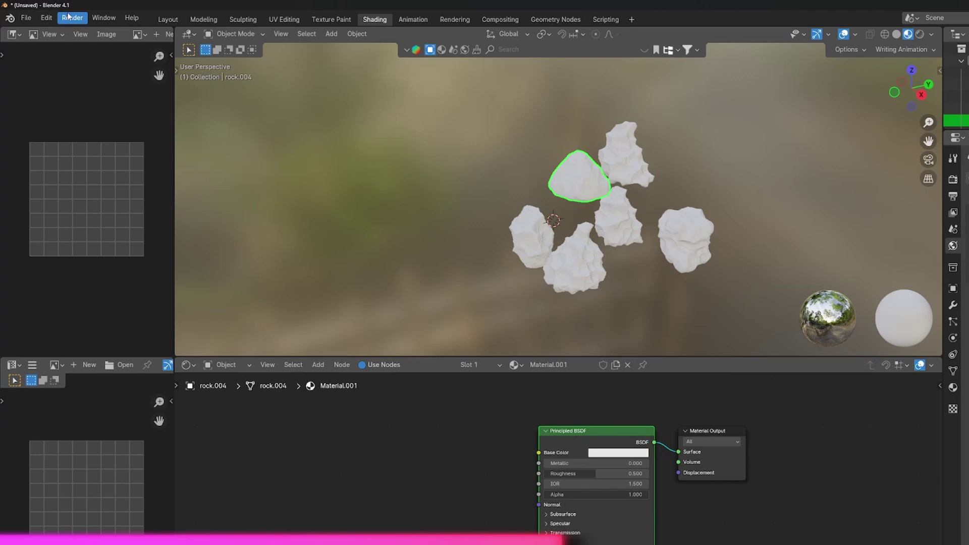
# Search the add-on preferences for "node" to check whether Node Wrangler is enabled, and close the preferences.
pyautogui.click(46, 17)
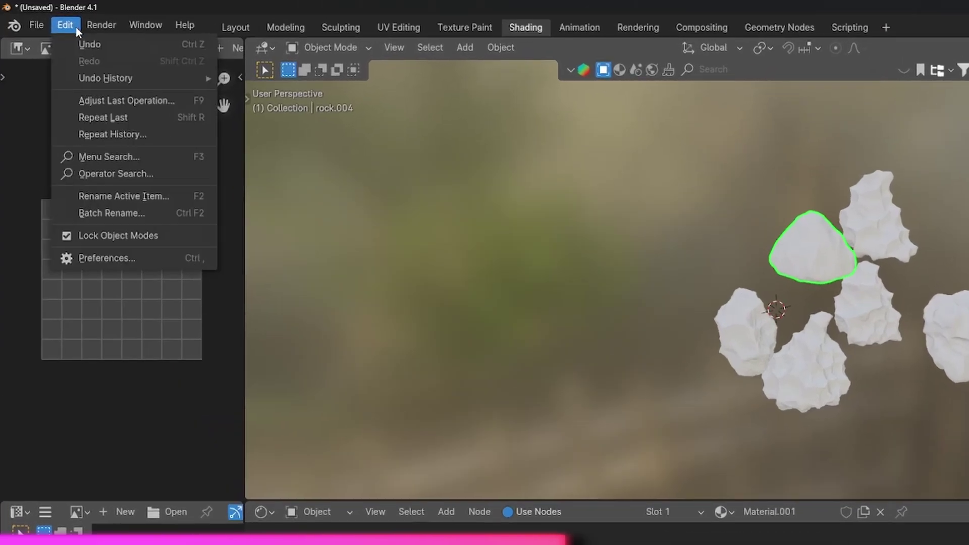
pyautogui.click(72, 178)
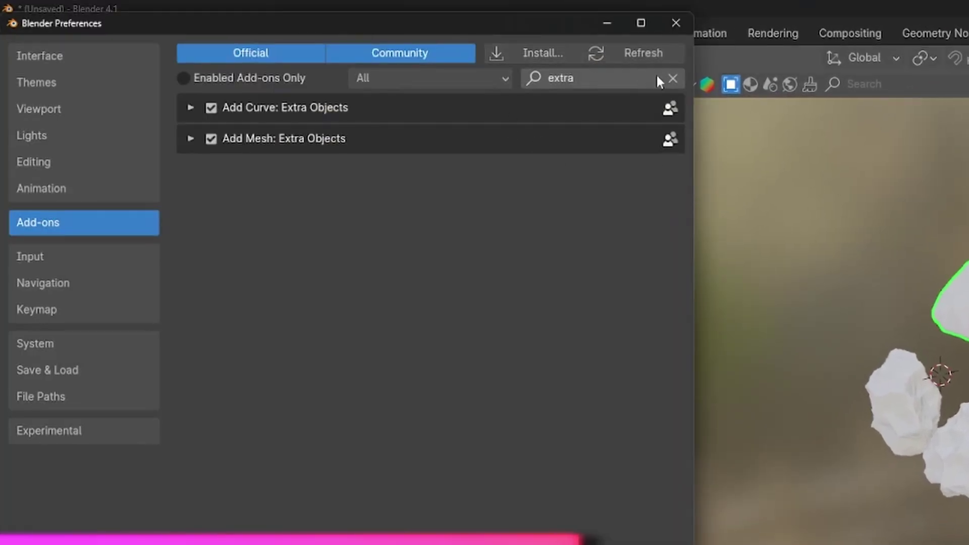
pyautogui.click(672, 78)
pyautogui.click(616, 78)
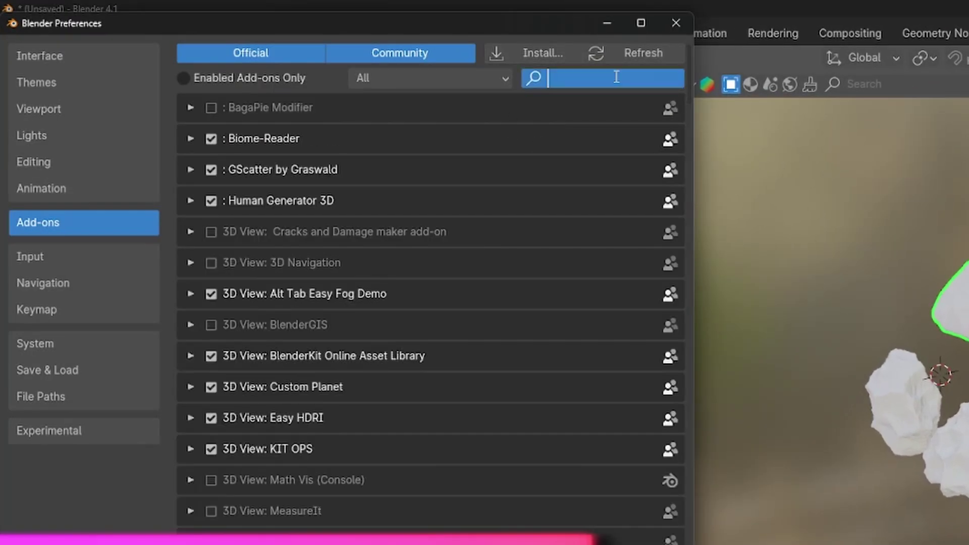
pyautogui.write('node')
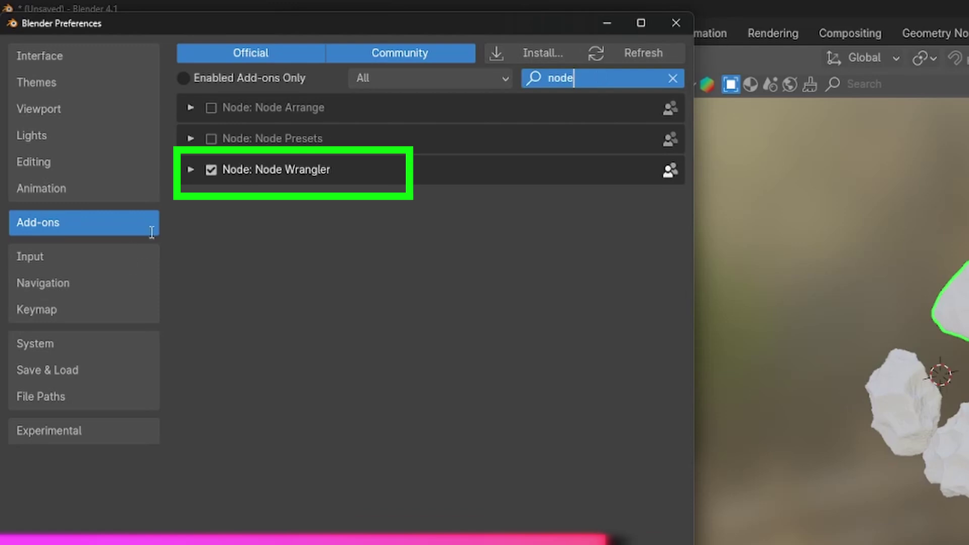
pyautogui.click(681, 15)
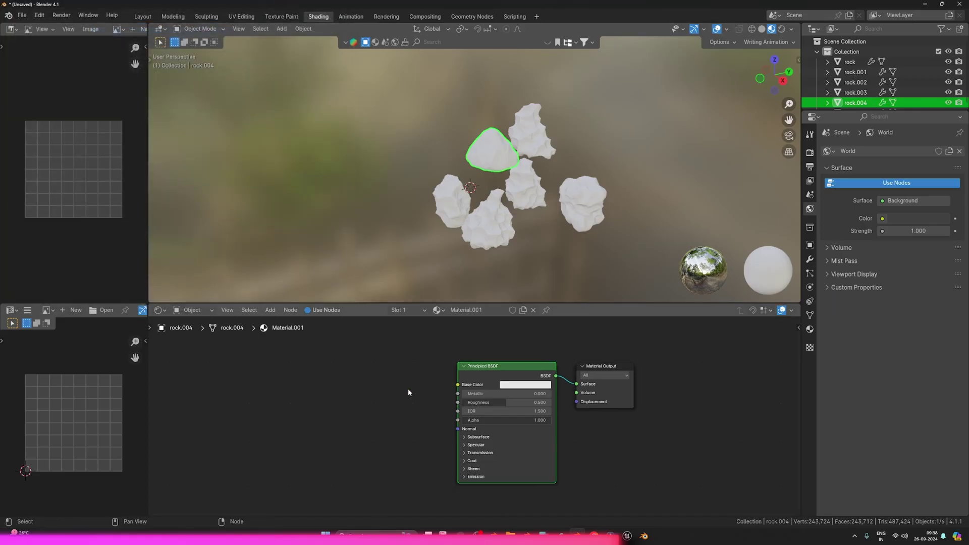
# Load all five asteroid rock textures from the "Astroid surface" folder onto the Principled BSDF with Principled Texture Setup.
pyautogui.moveTo(409, 392); pyautogui.dragTo(425, 391, button='middle')
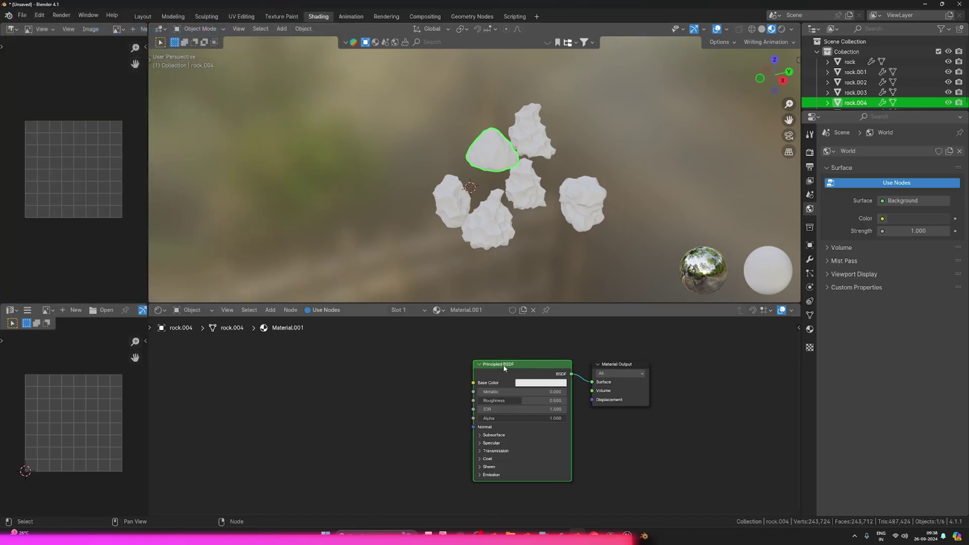
pyautogui.hotkey('ctrl', 'shift', 't')
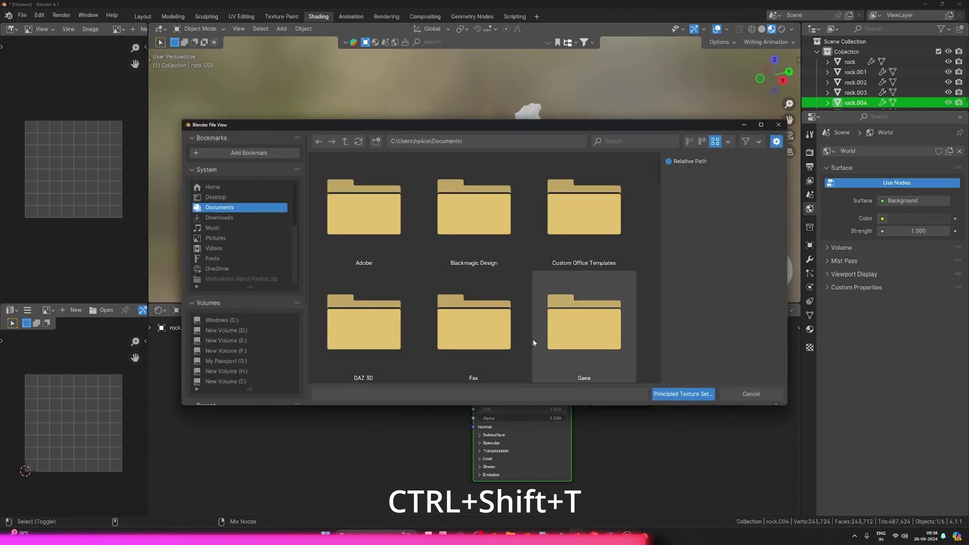
pyautogui.scroll(-5, 253, 347)
pyautogui.click(247, 339)
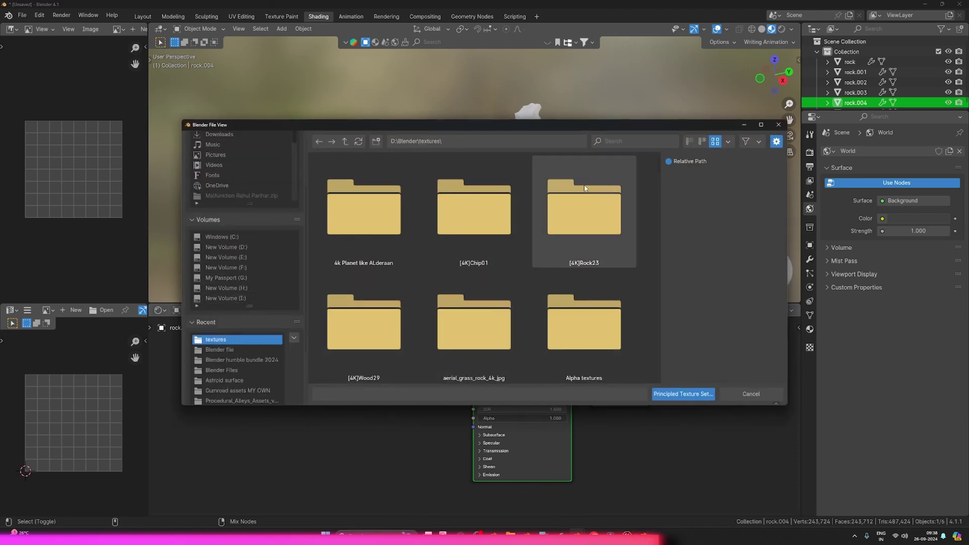
pyautogui.click(625, 139)
pyautogui.write('ast')
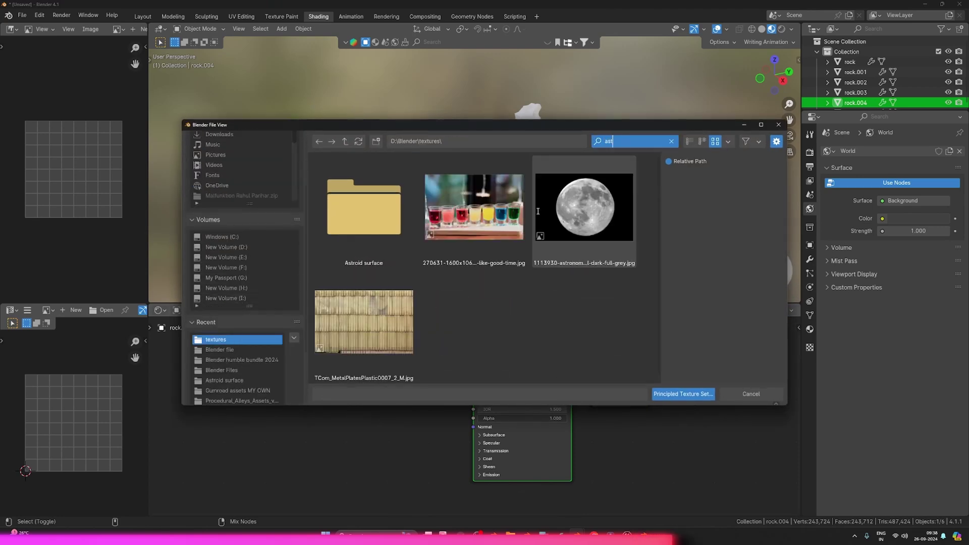
pyautogui.doubleClick(375, 214)
pyautogui.moveTo(599, 316); pyautogui.dragTo(386, 203)
pyautogui.click(683, 395)
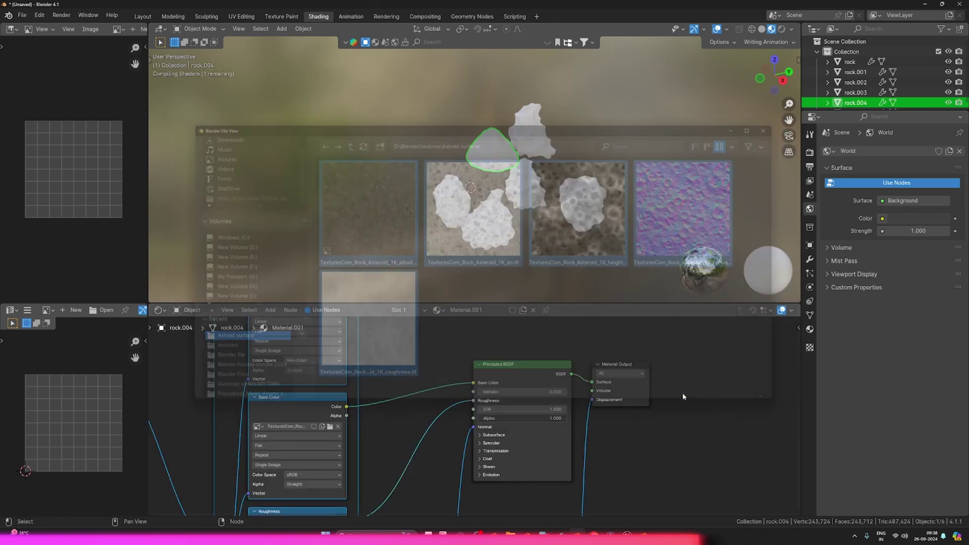
# UV unwrap the textured pyramid-shaped rock's mesh and return to Object Mode.
pyautogui.scroll(-3, 455, 447)
pyautogui.scroll(3, 504, 150)
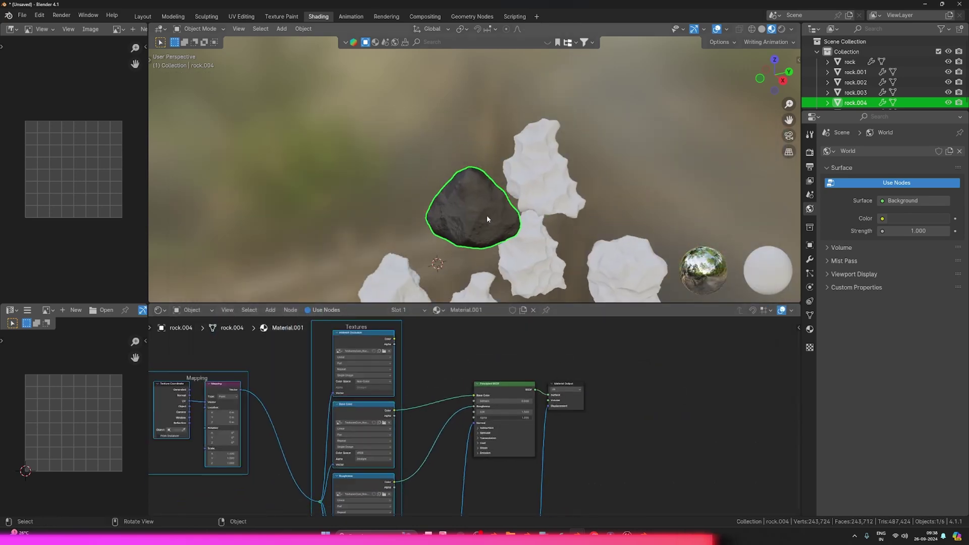
pyautogui.moveTo(489, 213)
pyautogui.mouseDown(button='middle')
pyautogui.moveTo(513, 227)
pyautogui.moveTo(477, 202)
pyautogui.moveTo(537, 199)
pyautogui.moveTo(505, 196)
pyautogui.moveTo(495, 207)
pyautogui.mouseUp(button='middle')
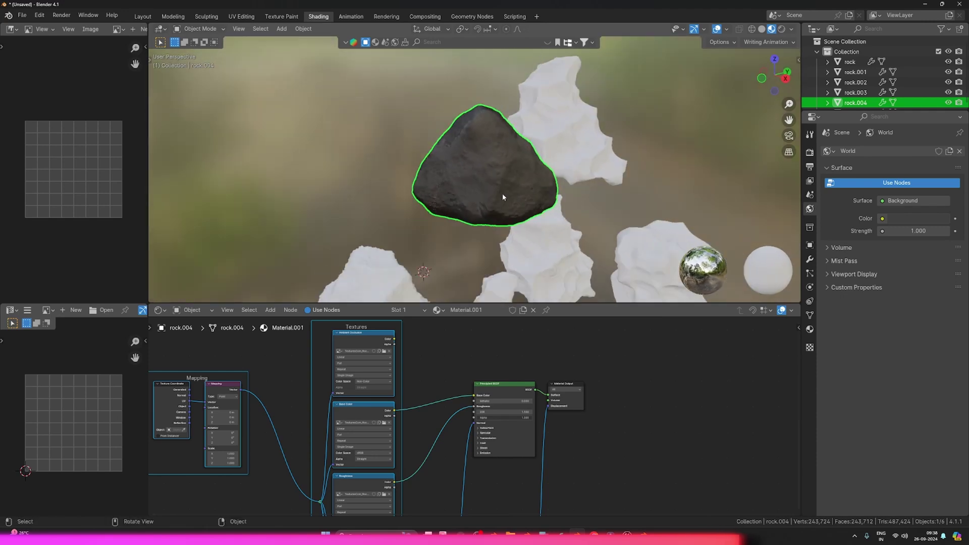
pyautogui.press('Tab')
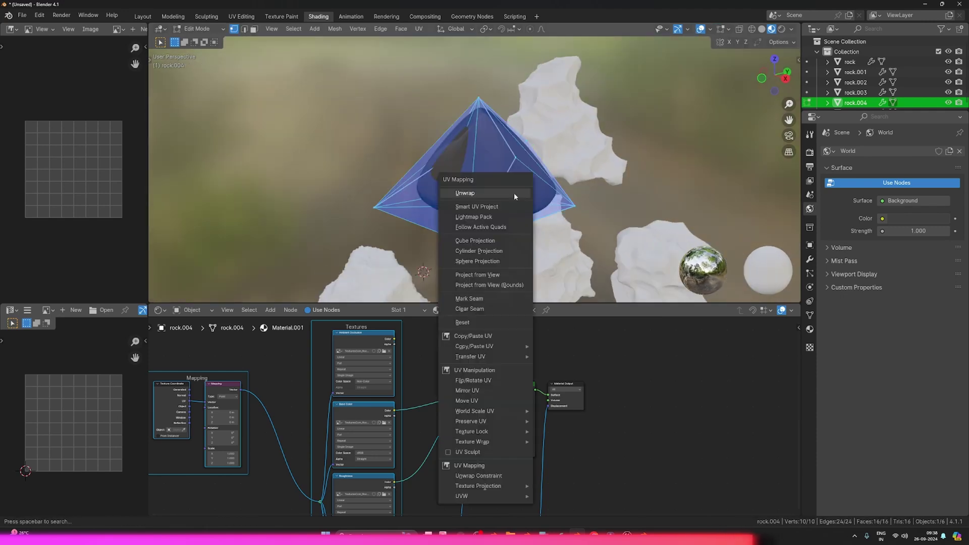
pyautogui.press('u')
pyautogui.click(514, 194)
pyautogui.press('Tab')
# Link the textured rock's material to the five other rocks, with the textured rock as the active object.
pyautogui.scroll(-5, 513, 193)
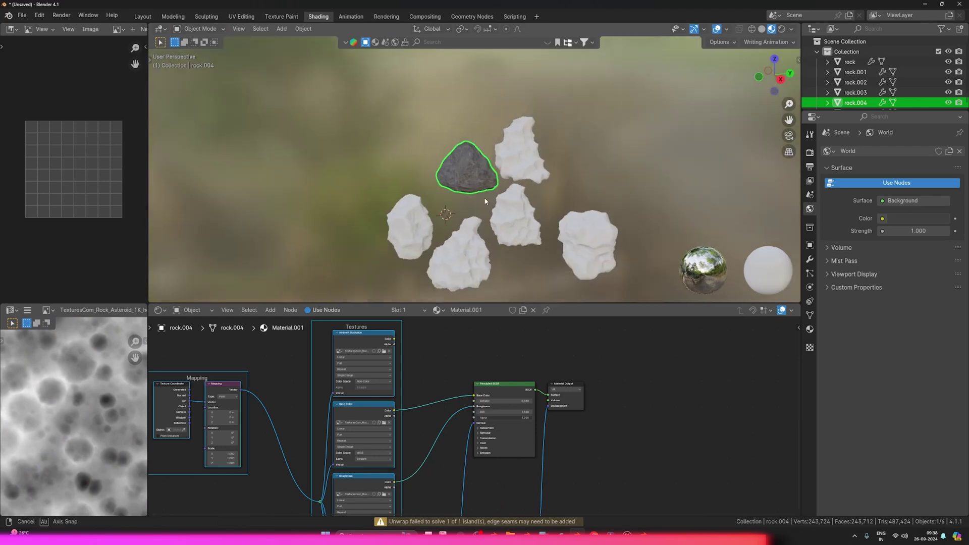
pyautogui.moveTo(510, 199); pyautogui.dragTo(455, 219, button='middle')
pyautogui.click(453, 220)
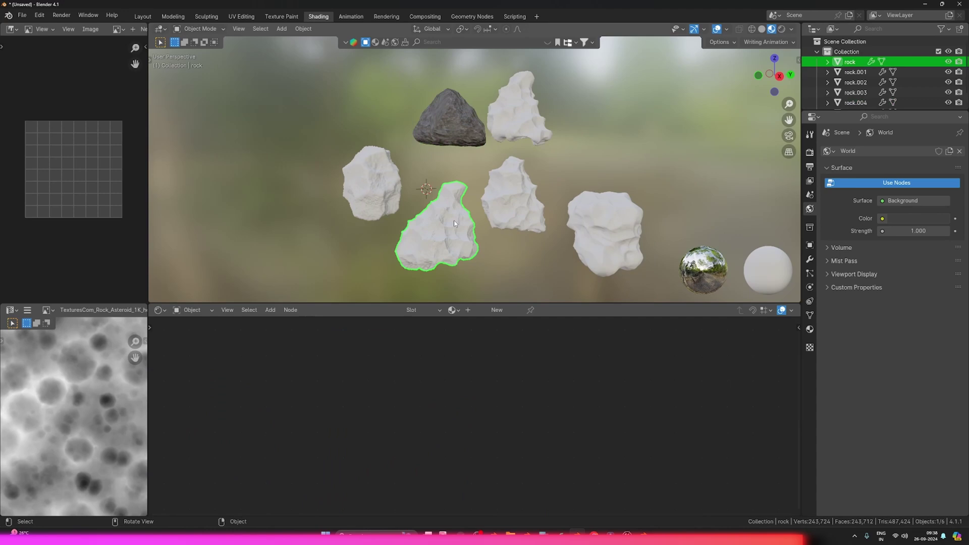
pyautogui.keyDown('shift'); pyautogui.click(501, 204); pyautogui.keyUp('shift')
pyautogui.keyDown('shift'); pyautogui.click(603, 232); pyautogui.keyUp('shift')
pyautogui.keyDown('shift'); pyautogui.click(360, 176); pyautogui.keyUp('shift')
pyautogui.keyDown('shift'); pyautogui.click(532, 122); pyautogui.keyUp('shift')
pyautogui.keyDown('shift'); pyautogui.click(471, 129); pyautogui.keyUp('shift')
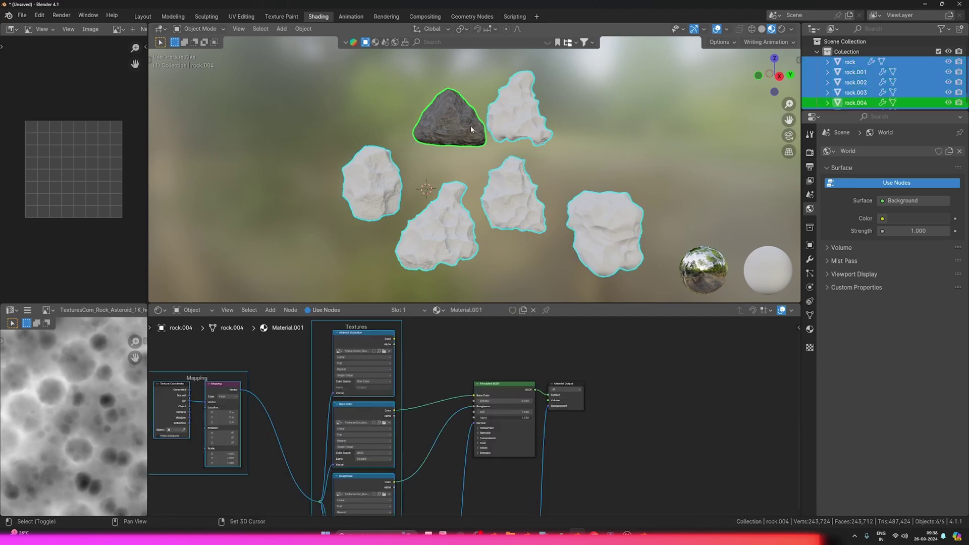
pyautogui.hotkey('ctrl', 'l')
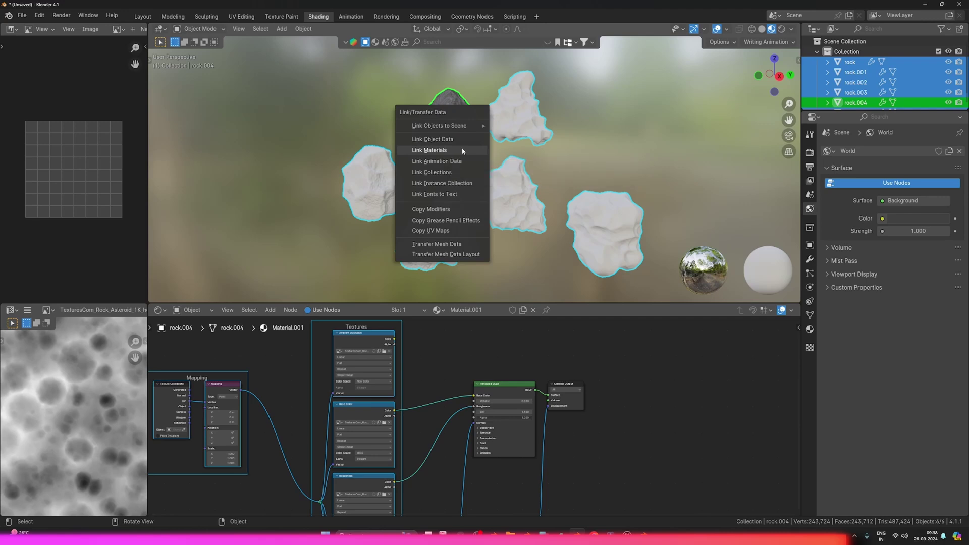
pyautogui.click(463, 151)
# UV unwrap the other five rocks together and return to Object Mode.
pyautogui.click(515, 127)
pyautogui.keyDown('shift'); pyautogui.click(520, 189); pyautogui.keyUp('shift')
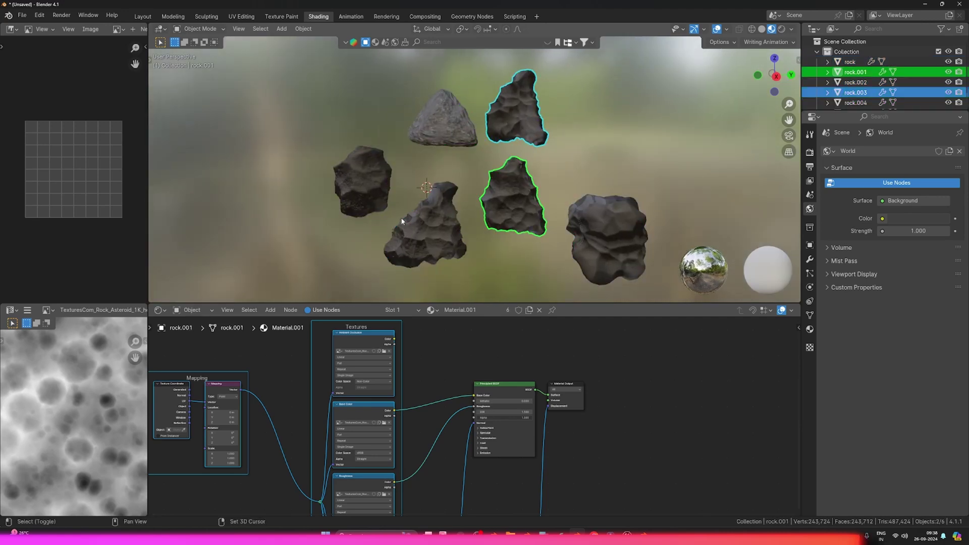
pyautogui.keyDown('shift'); pyautogui.click(415, 219); pyautogui.keyUp('shift')
pyautogui.keyDown('shift'); pyautogui.click(381, 186); pyautogui.keyUp('shift')
pyautogui.keyDown('shift'); pyautogui.click(635, 248); pyautogui.keyUp('shift')
pyautogui.press('Tab')
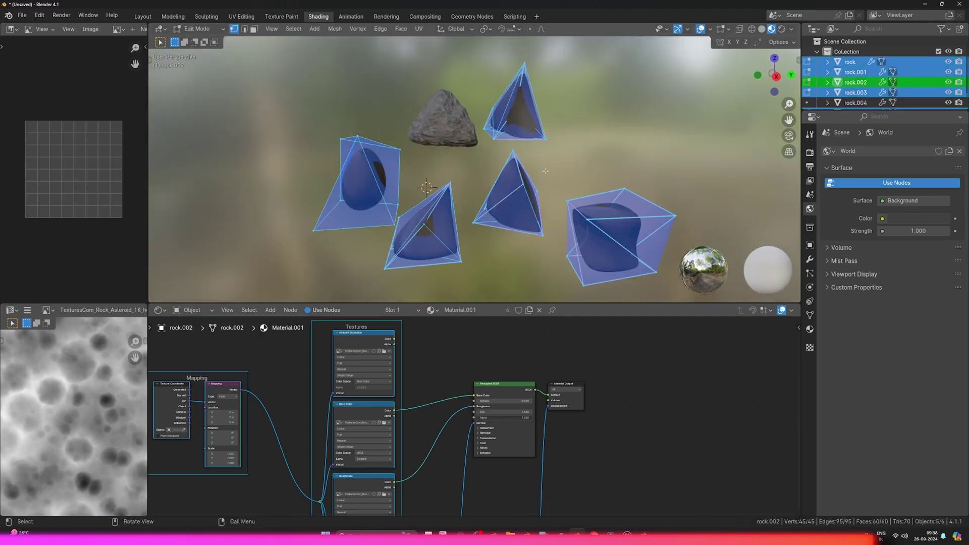
pyautogui.press('u')
pyautogui.click(553, 170)
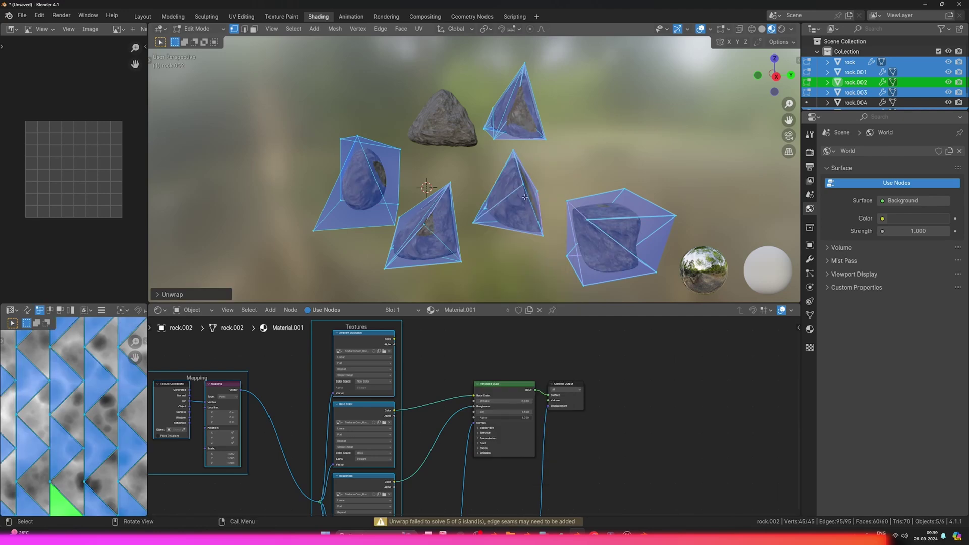
pyautogui.press('Tab')
# Assign UVMap as the UV map of the rock material's Normal Map node.
pyautogui.moveTo(530, 200); pyautogui.dragTo(601, 193, button='middle')
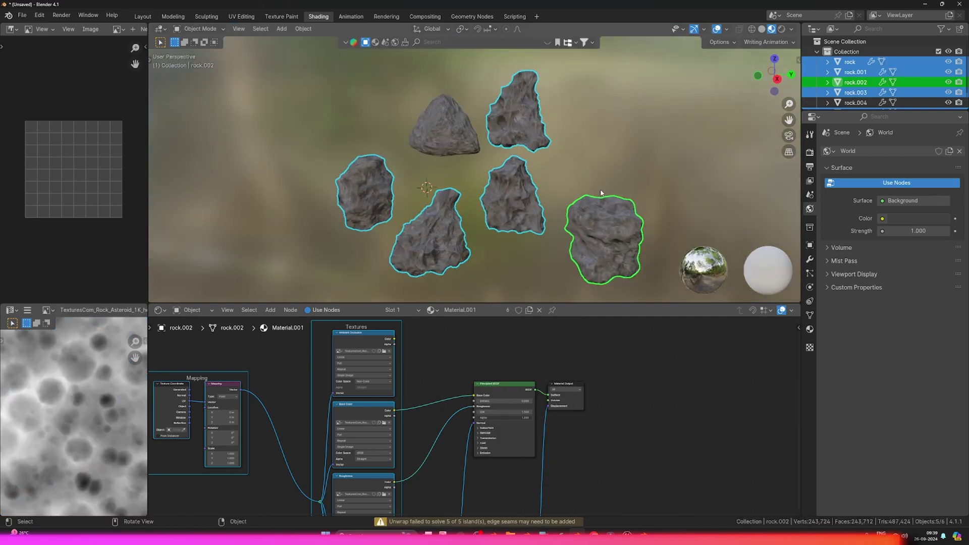
pyautogui.scroll(-4, 432, 470)
pyautogui.moveTo(416, 470); pyautogui.dragTo(465, 441, button='middle')
pyautogui.scroll(3, 476, 432)
pyautogui.moveTo(541, 458); pyautogui.dragTo(508, 380, button='middle')
pyautogui.moveTo(483, 436); pyautogui.dragTo(454, 333, button='middle')
pyautogui.scroll(3, 457, 409)
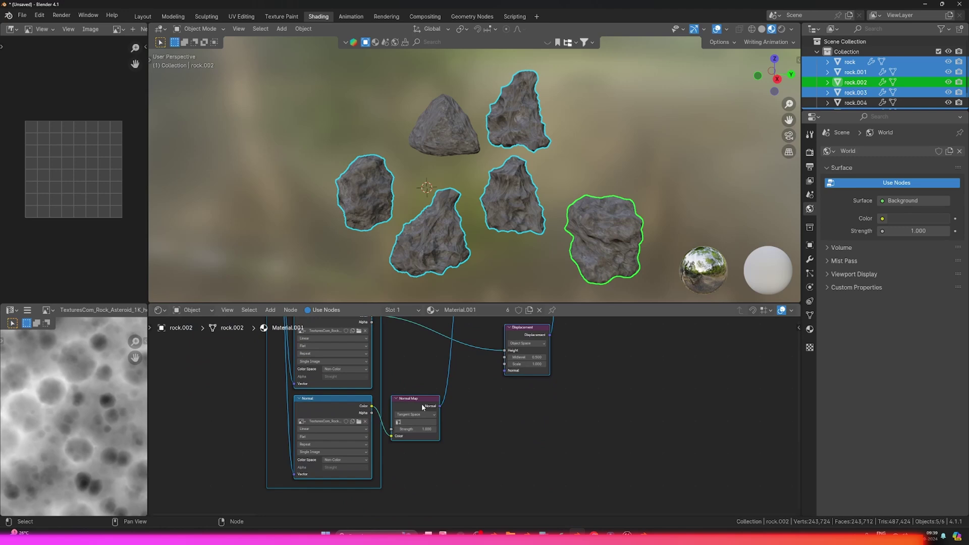
pyautogui.click(405, 425)
pyautogui.click(401, 437)
pyautogui.scroll(1, 401, 436)
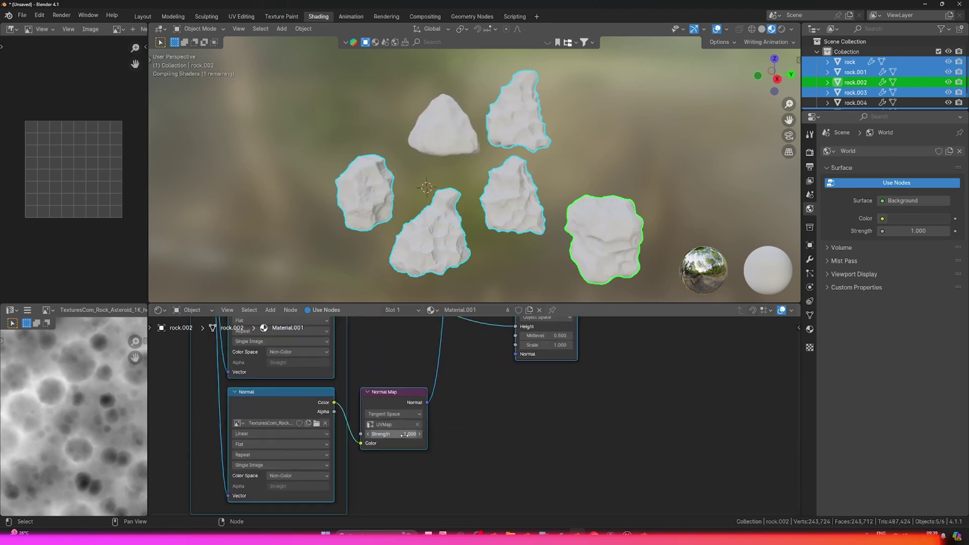
# Set the strength of the rock material's Normal Map node to 1.5.
pyautogui.click(401, 435)
pyautogui.write('2')
pyautogui.press('Return')
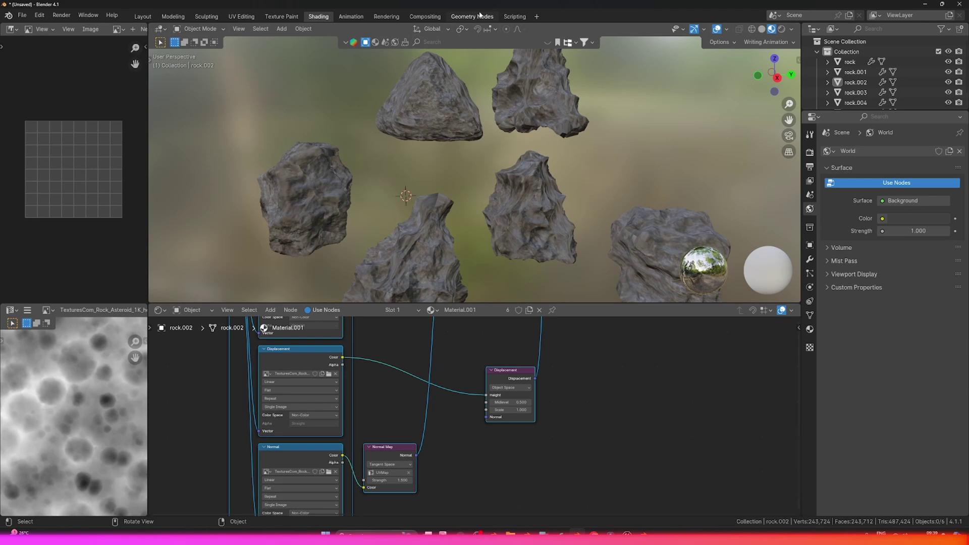
# Switch to the Geometry Nodes workspace and widen the 3D viewport by narrowing the spreadsheet.
pyautogui.click(472, 16)
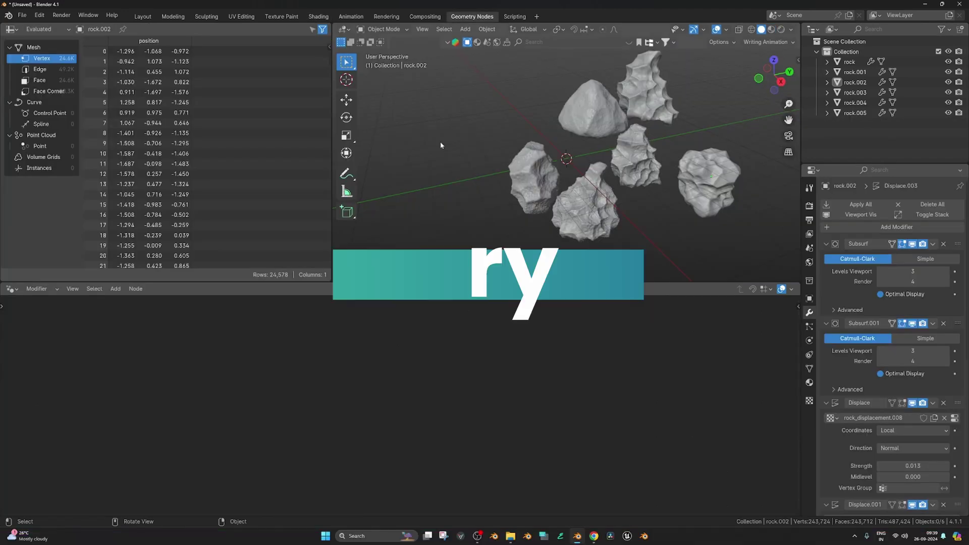
pyautogui.click(328, 203)
pyautogui.moveTo(331, 202); pyautogui.dragTo(188, 201)
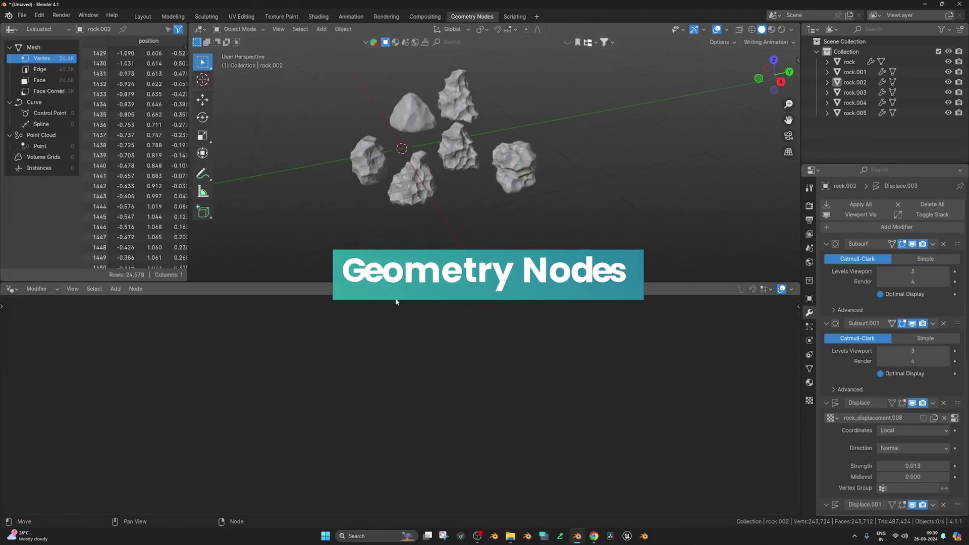
# Add a plane mesh to the scene.
pyautogui.hotkey('shift', 'a')
pyautogui.moveTo(329, 146)
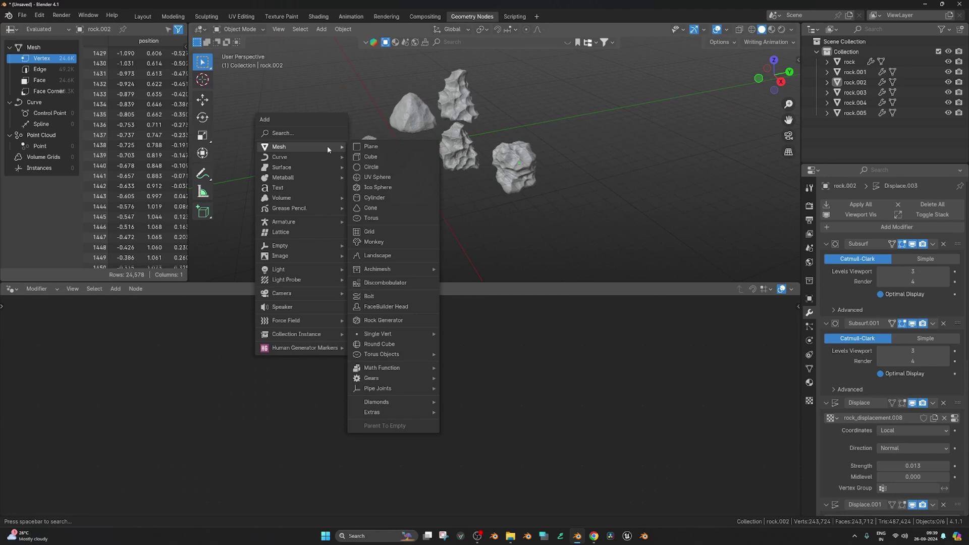
pyautogui.click(368, 147)
# Move the six rocks into a new collection named Asteroid and exclude that collection from the view layer.
pyautogui.click(460, 156)
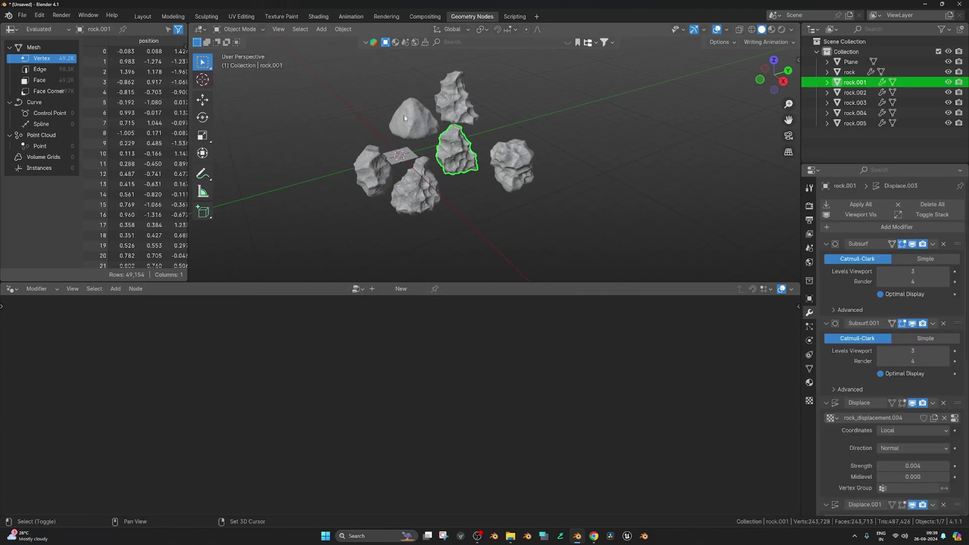
pyautogui.keyDown('shift'); pyautogui.click(418, 124); pyautogui.keyUp('shift')
pyautogui.keyDown('shift'); pyautogui.click(454, 104); pyautogui.keyUp('shift')
pyautogui.keyDown('shift'); pyautogui.click(509, 164); pyautogui.keyUp('shift')
pyautogui.keyDown('shift'); pyautogui.click(413, 196); pyautogui.keyUp('shift')
pyautogui.keyDown('shift'); pyautogui.click(372, 170); pyautogui.keyUp('shift')
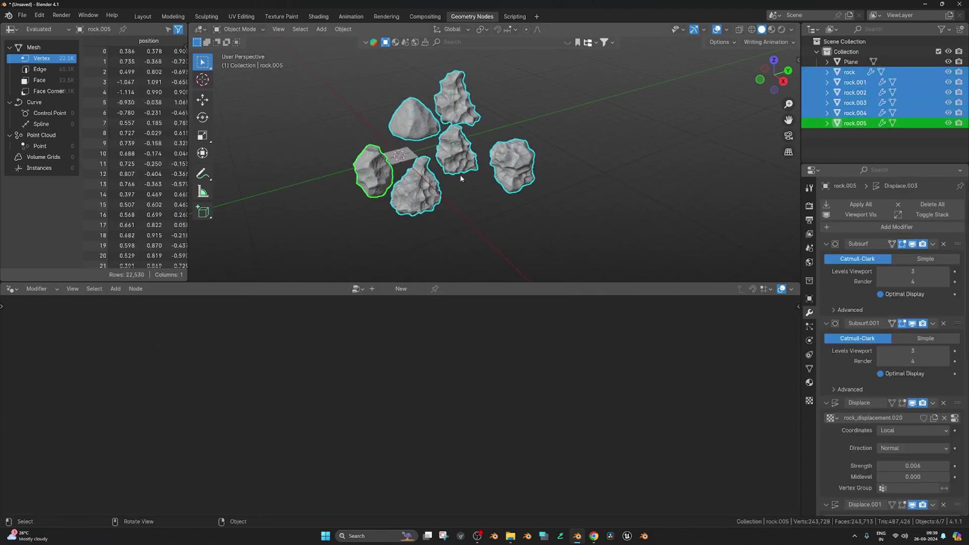
pyautogui.press('m')
pyautogui.click(469, 172)
pyautogui.write('Ast')
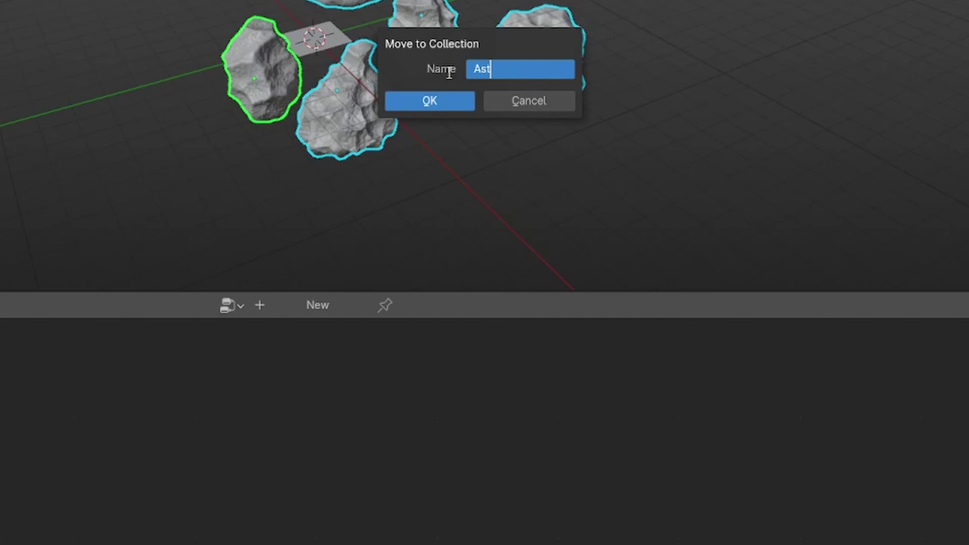
pyautogui.write('eroid')
pyautogui.press('Return')
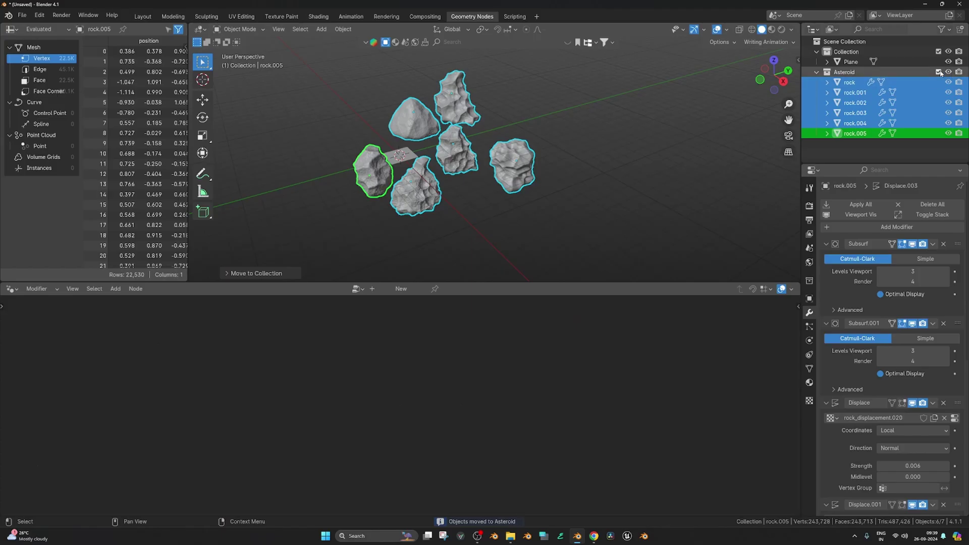
pyautogui.click(938, 72)
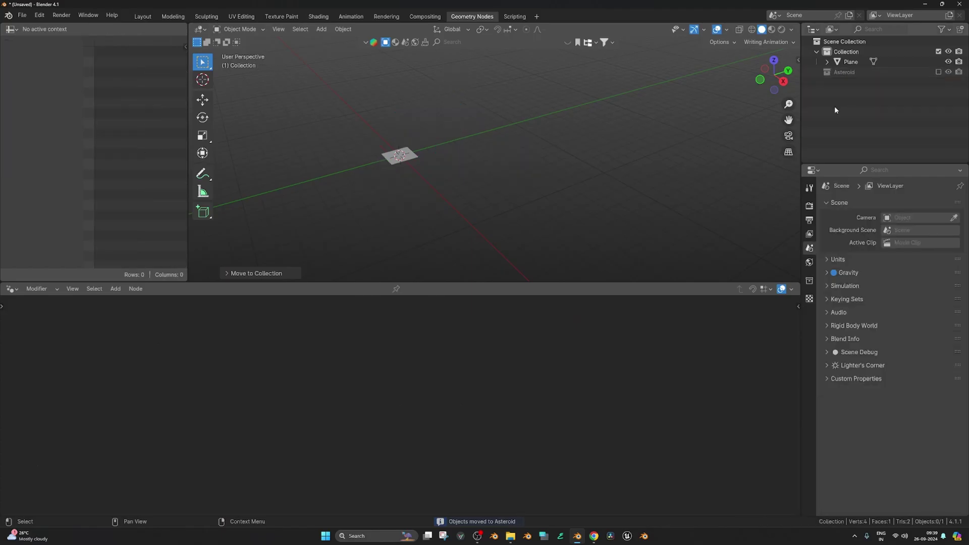
# Create a new geometry node tree on the plane and delete its Group Input node.
pyautogui.click(394, 162)
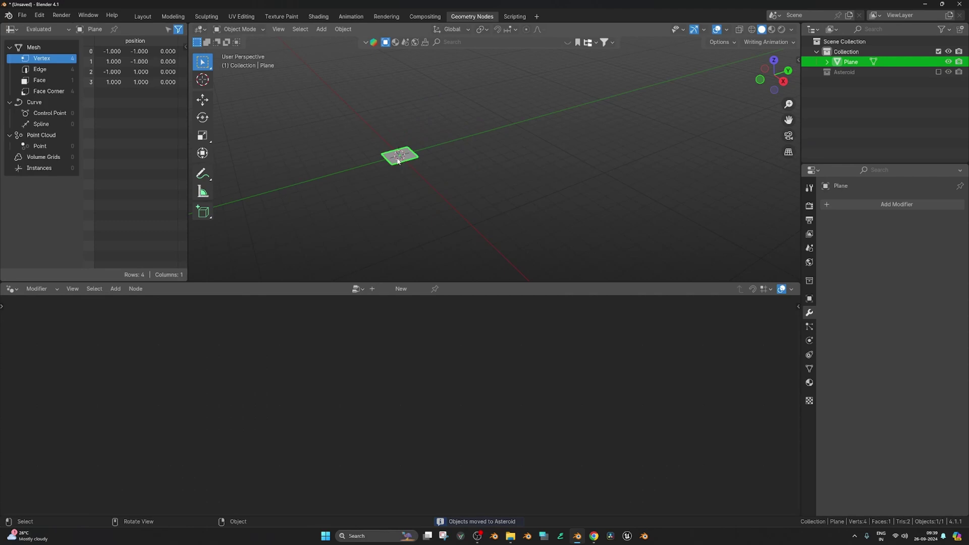
pyautogui.press('KP_Decimal')
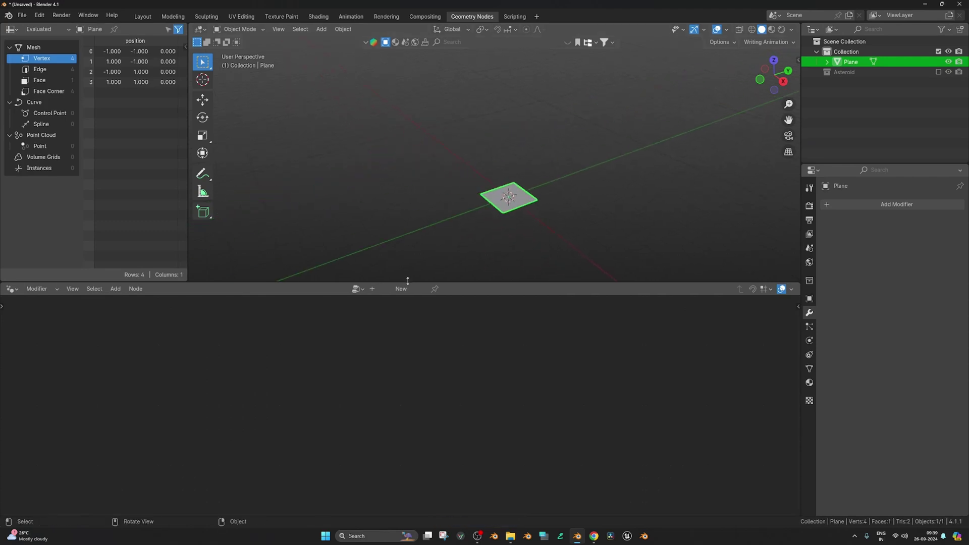
pyautogui.click(400, 289)
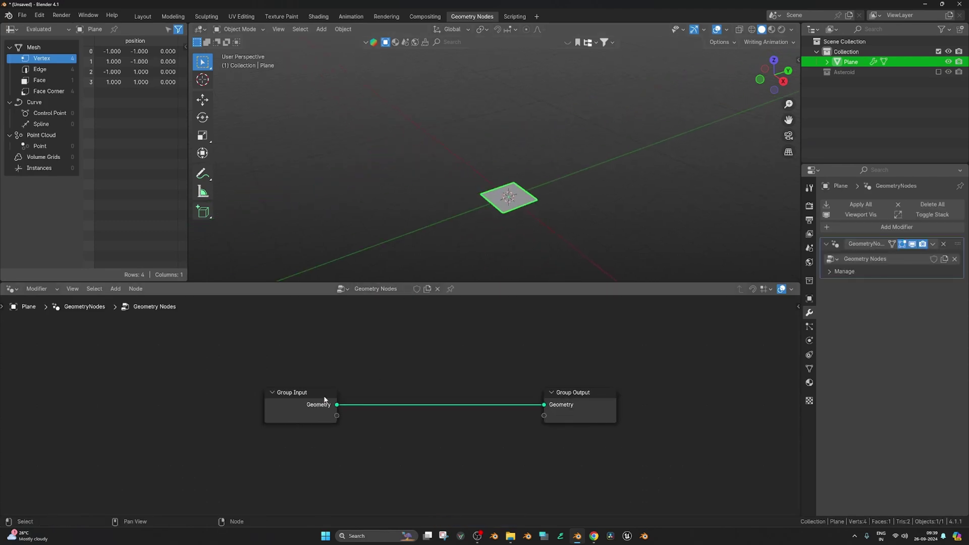
pyautogui.press('x')
# Add a Curve Circle node to the node tree and place a duplicate of it below the original.
pyautogui.hotkey('shift', 'a')
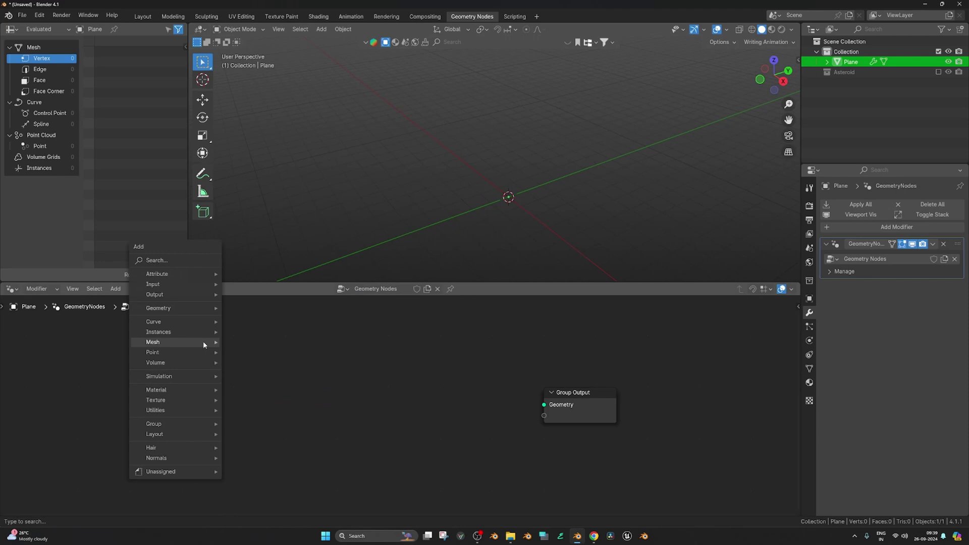
pyautogui.click(165, 262)
pyautogui.write('cc')
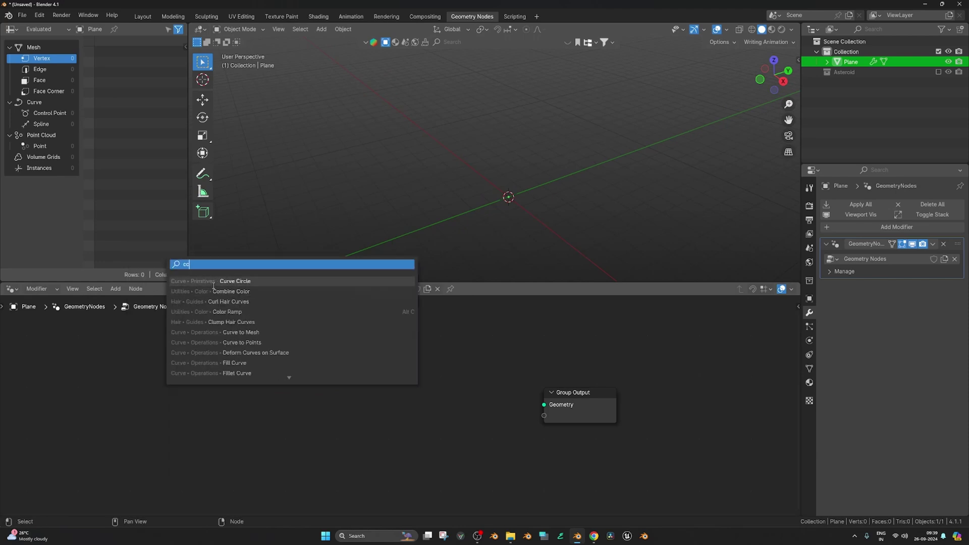
pyautogui.click(214, 281)
pyautogui.scroll(-2, 152, 348)
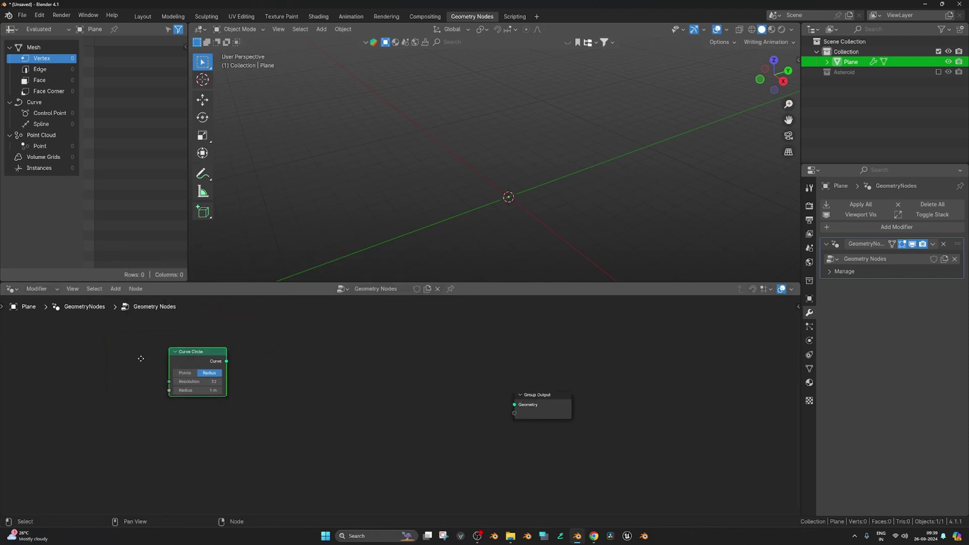
pyautogui.moveTo(186, 348); pyautogui.dragTo(145, 340)
pyautogui.hotkey('shift', 'd')
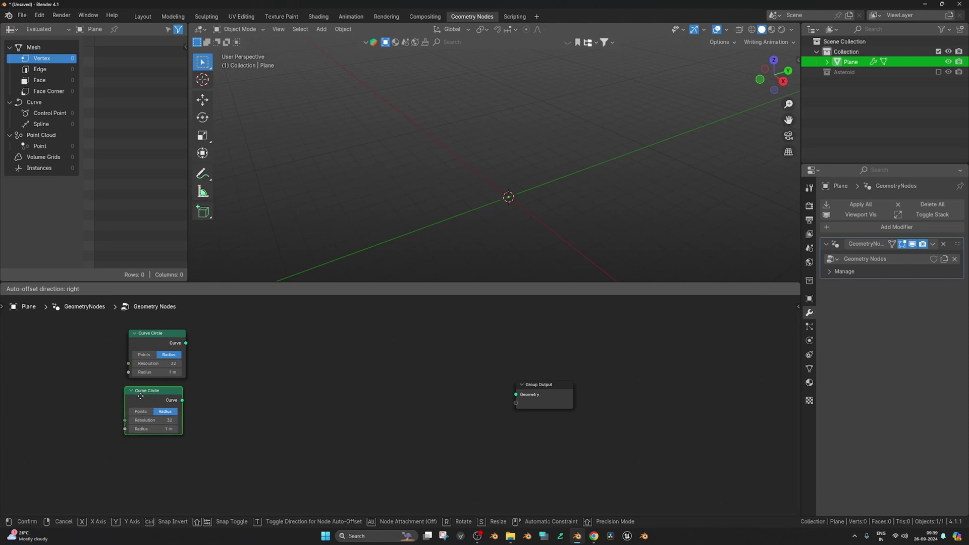
pyautogui.click(152, 399)
pyautogui.scroll(1, 135, 328)
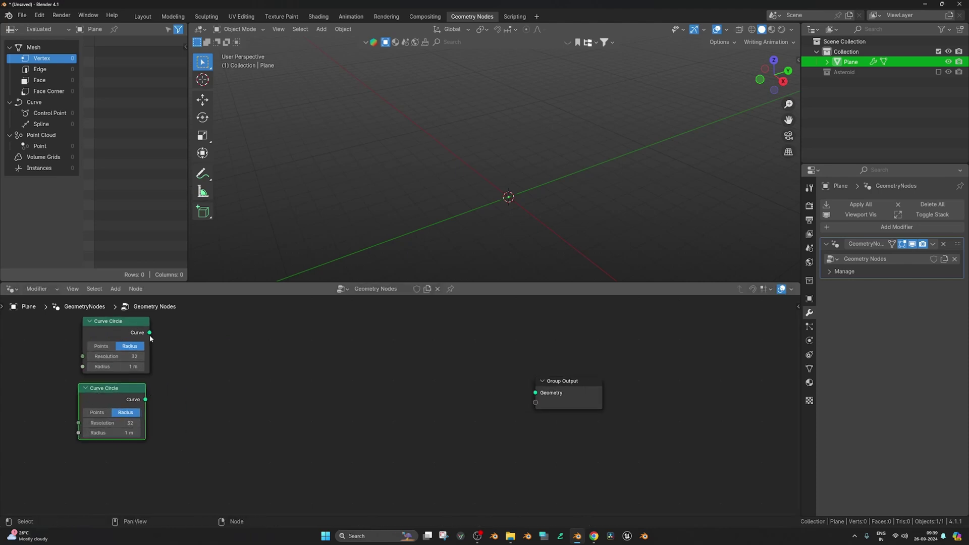
# Link the upper Curve Circle to the Group Output through a Join Geometry node and connect the lower Curve Circle to the join.
pyautogui.moveTo(150, 334); pyautogui.dragTo(535, 393)
pyautogui.moveTo(487, 202); pyautogui.dragTo(539, 205, button='middle')
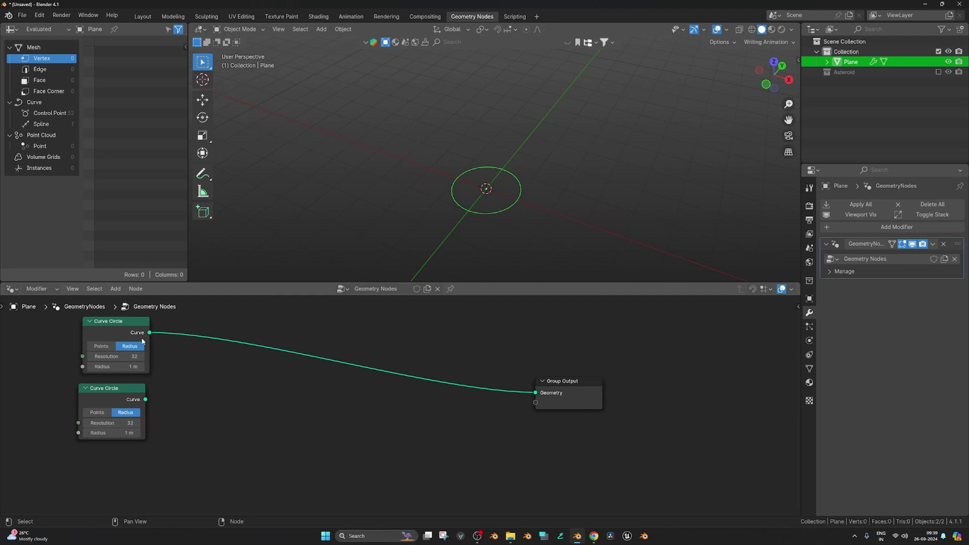
pyautogui.hotkey('shift', 'a')
pyautogui.write('jg')
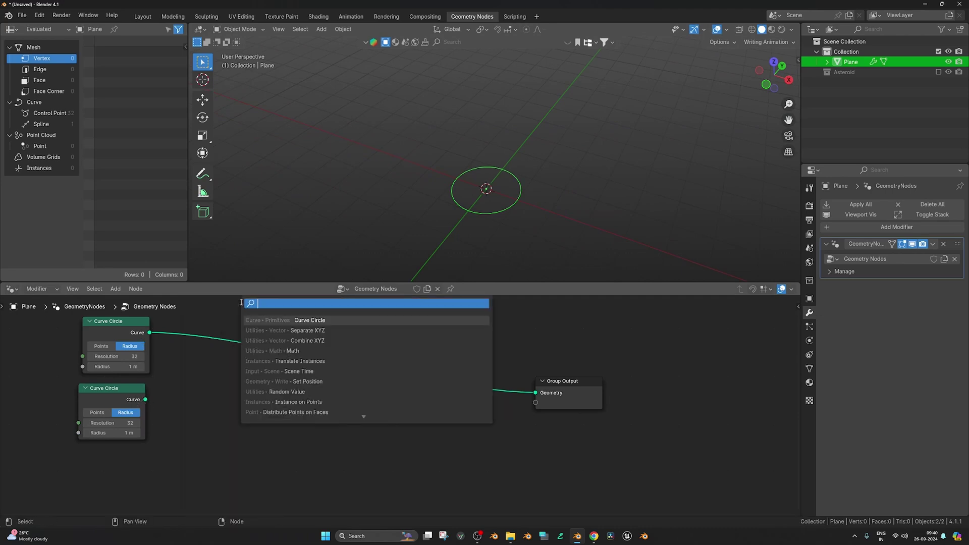
pyautogui.press('Return')
pyautogui.click(281, 335)
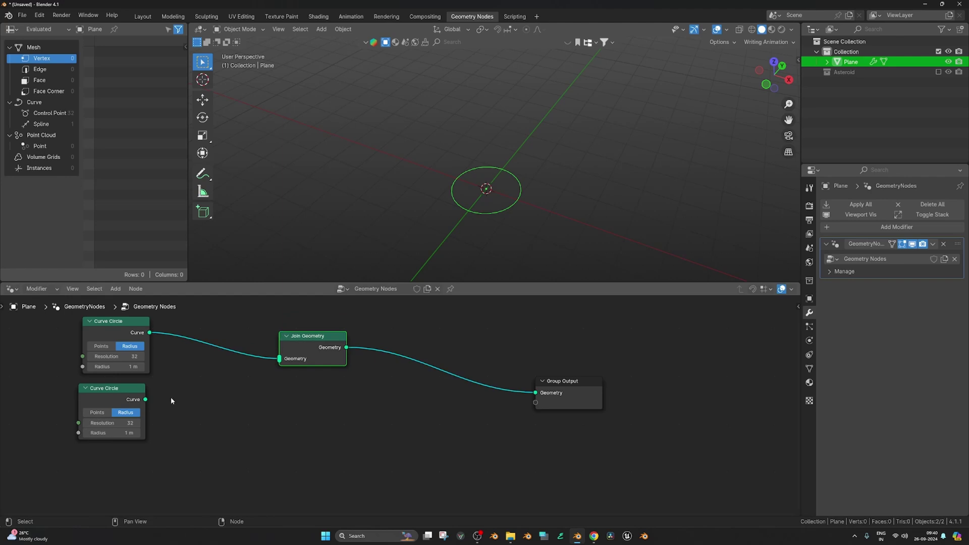
pyautogui.moveTo(145, 399); pyautogui.dragTo(279, 359)
# Set the lower Curve Circle's radius to 0.5 m.
pyautogui.moveTo(502, 191); pyautogui.dragTo(503, 209, button='middle')
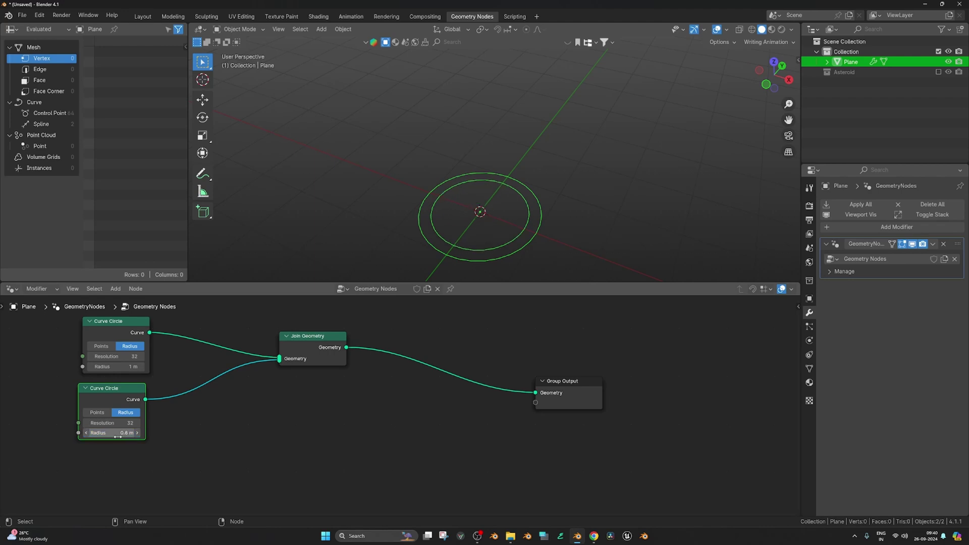
pyautogui.press('Return')
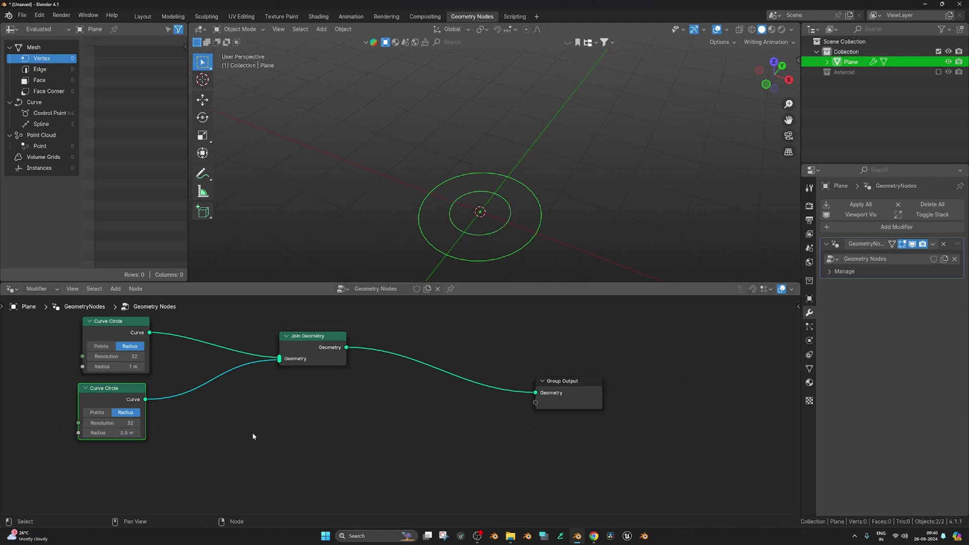
# Insert a Fill Curve node between Join Geometry and Group Output, moving the output node away for space.
pyautogui.moveTo(572, 396); pyautogui.dragTo(692, 359)
pyautogui.scroll(-2, 449, 378)
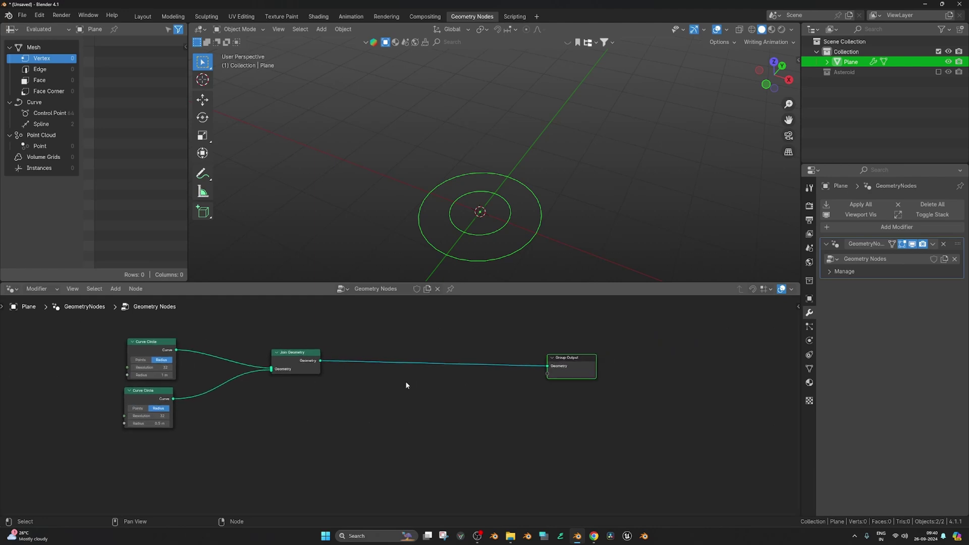
pyautogui.hotkey('shift', 'a')
pyautogui.write('fill')
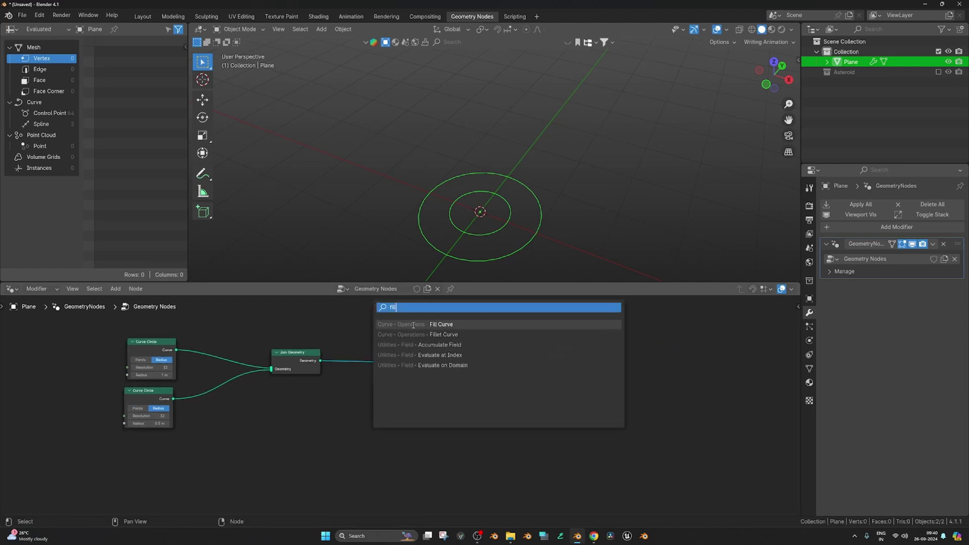
pyautogui.press('Return')
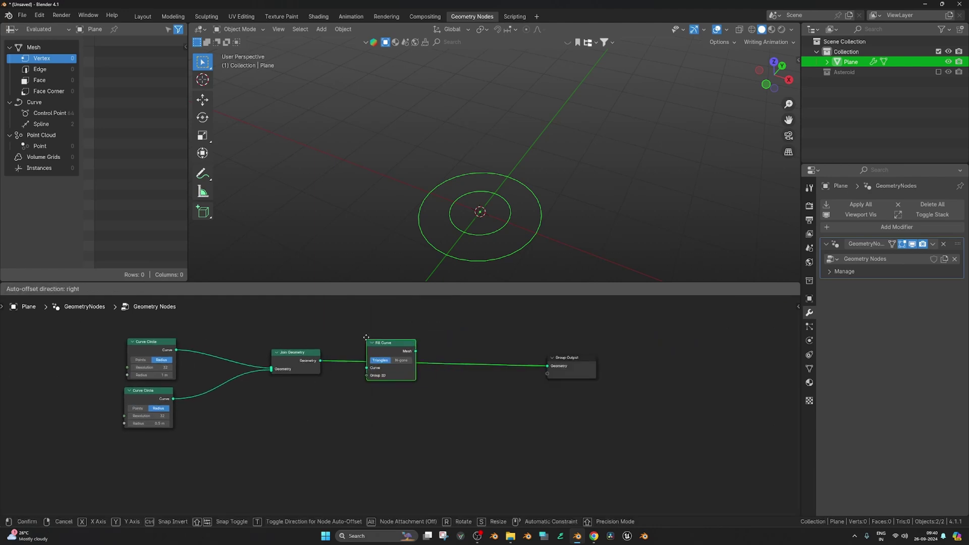
pyautogui.click(391, 353)
pyautogui.scroll(3, 435, 379)
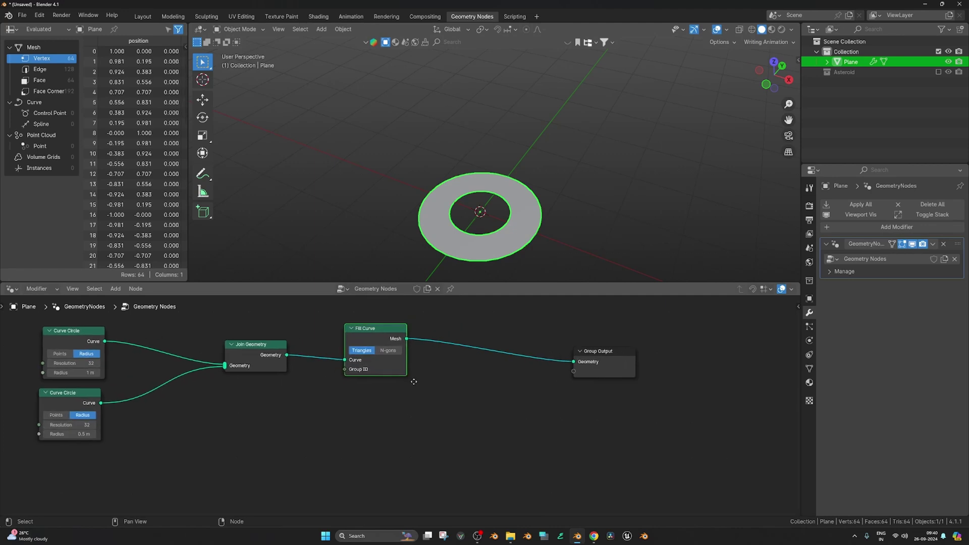
# Insert a Transform Geometry node between Fill Curve and Group Output, moving the output node away for space.
pyautogui.moveTo(413, 380); pyautogui.dragTo(378, 398, button='middle')
pyautogui.moveTo(570, 384); pyautogui.dragTo(697, 382)
pyautogui.hotkey('shift', 'a')
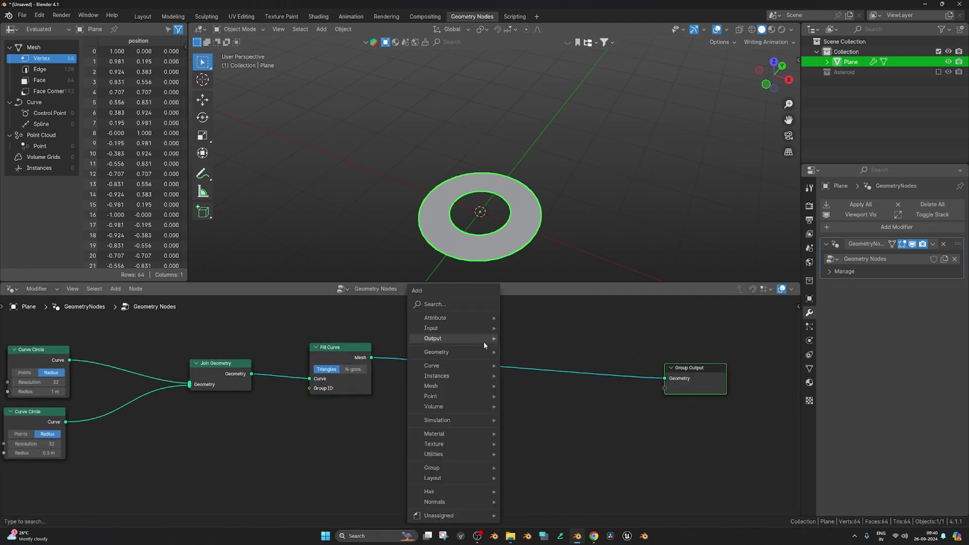
pyautogui.click(463, 302)
pyautogui.write('tra')
pyautogui.press('Return')
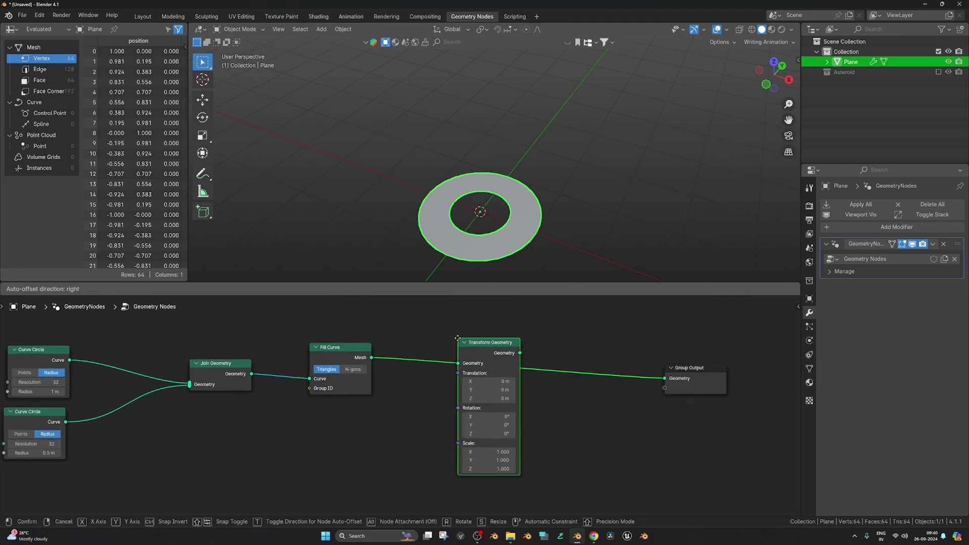
pyautogui.click(471, 341)
# Set the Transform Geometry node's scale to 10 on X, Y and Z.
pyautogui.scroll(-5, 454, 356)
pyautogui.moveTo(475, 409); pyautogui.dragTo(453, 381, button='middle')
pyautogui.scroll(3, 450, 398)
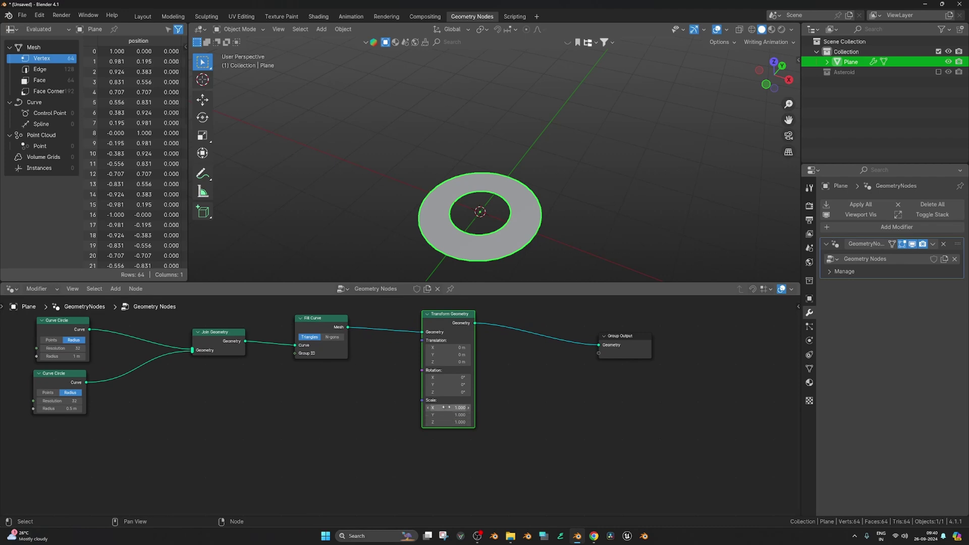
pyautogui.write('10')
pyautogui.press('Return')
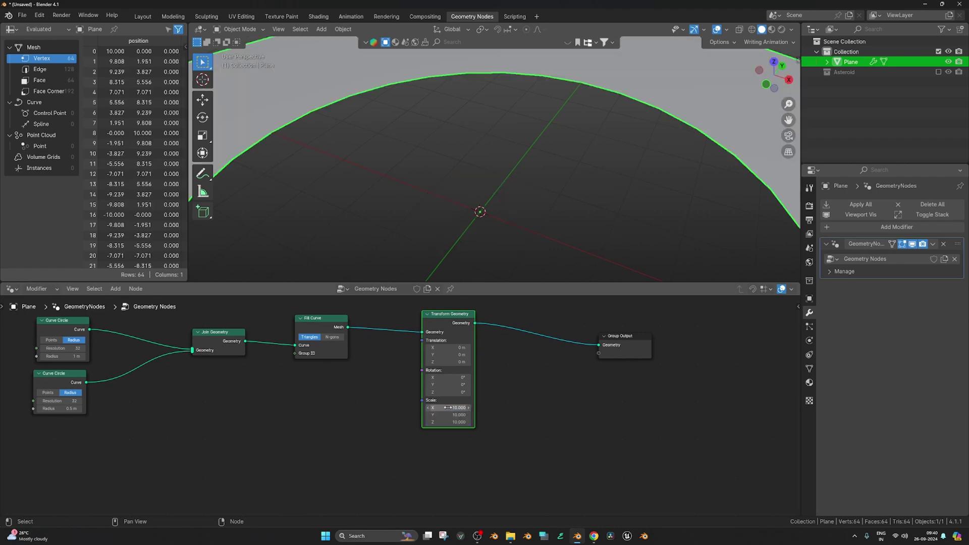
# Try a 0.3 m radius on the lower Curve Circle and return it to 0.5 m.
pyautogui.scroll(-4, 517, 174)
pyautogui.moveTo(128, 391); pyautogui.dragTo(399, 401, button='middle')
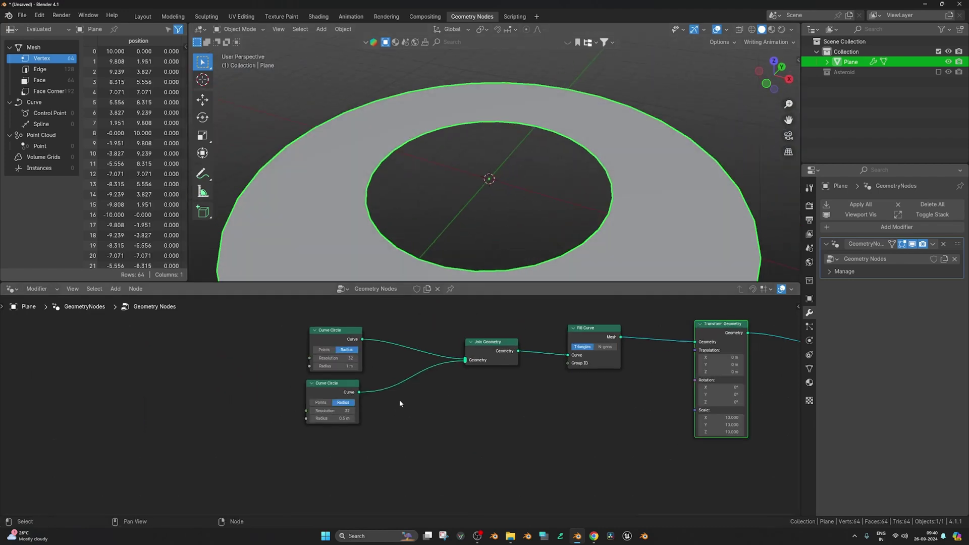
pyautogui.scroll(3, 398, 402)
pyautogui.moveTo(316, 422)
pyautogui.mouseDown()
pyautogui.moveTo(302, 422)
pyautogui.moveTo(333, 422)
pyautogui.moveTo(310, 422)
pyautogui.mouseUp()
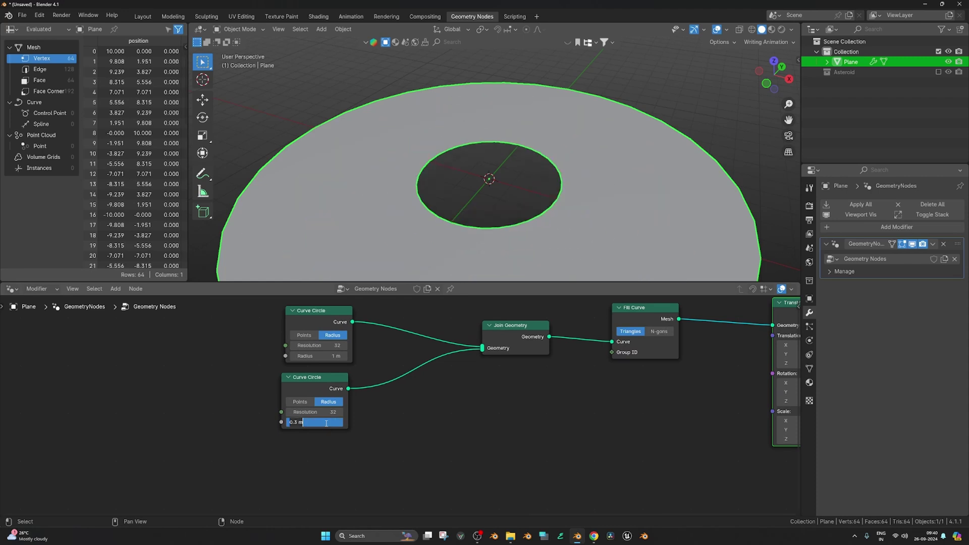
pyautogui.press('Return')
pyautogui.scroll(-3, 504, 215)
pyautogui.keyDown('shift'); pyautogui.moveTo(521, 220); pyautogui.dragTo(414, 227, button='middle'); pyautogui.keyUp('shift')
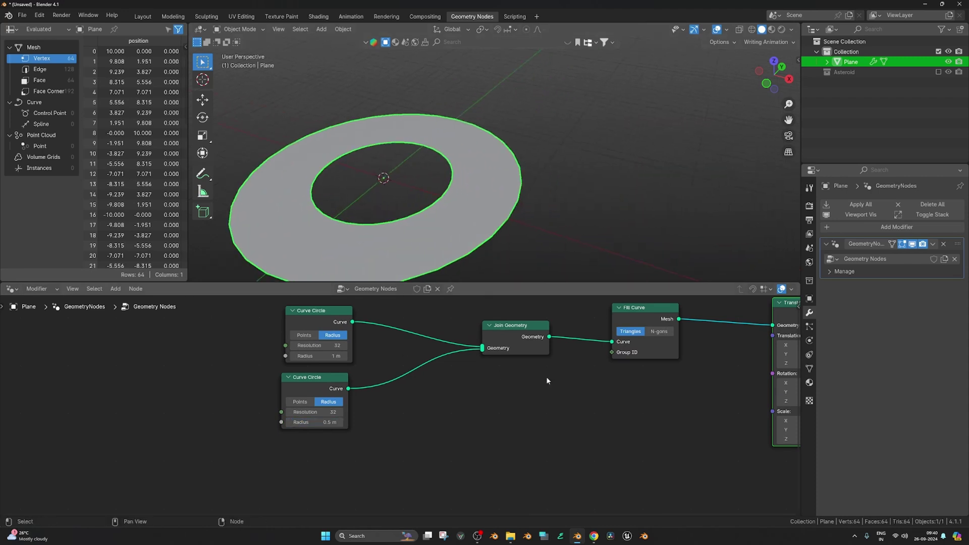
pyautogui.scroll(-2, 601, 387)
pyautogui.moveTo(603, 388); pyautogui.dragTo(360, 401, button='middle')
pyautogui.scroll(1, 154, 371)
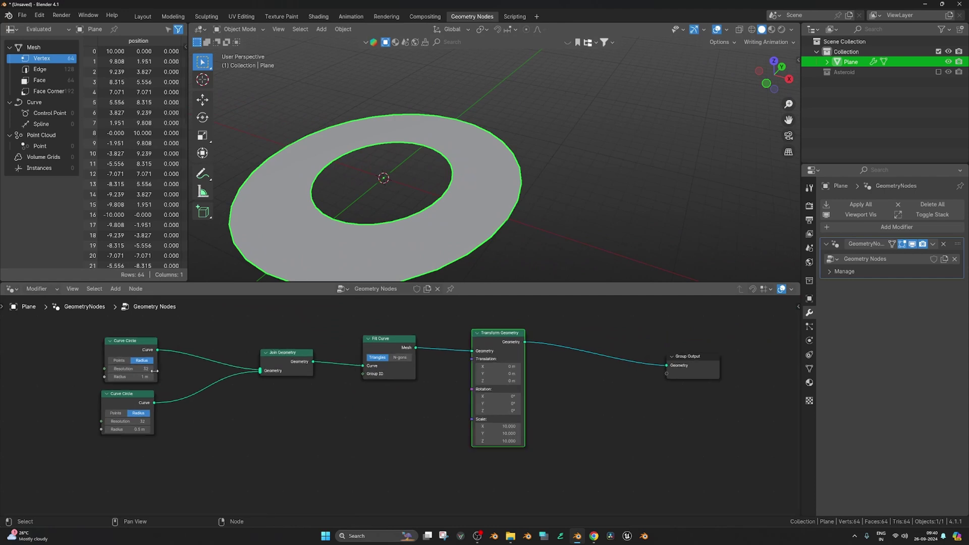
pyautogui.moveTo(386, 409); pyautogui.dragTo(382, 408, button='middle')
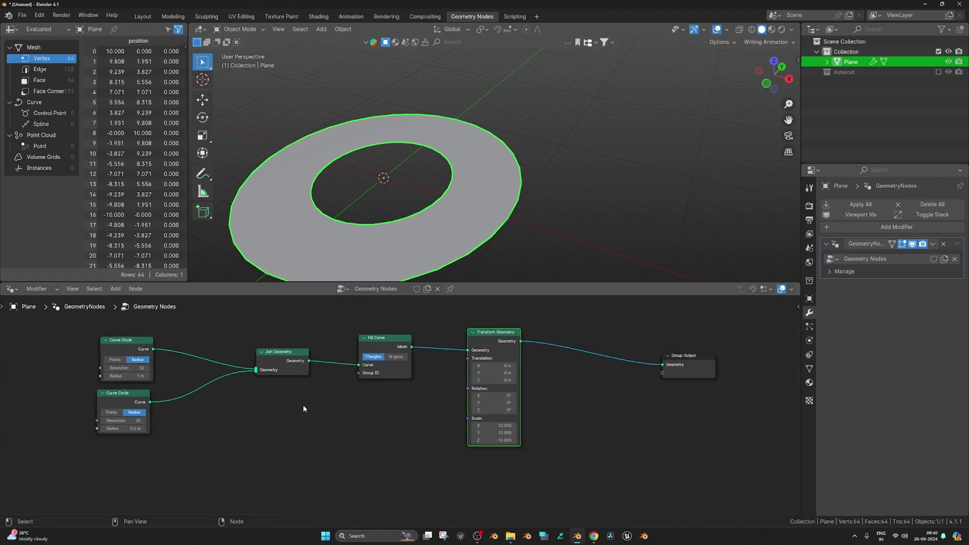
# Insert a Distribute Points on Faces node between Transform Geometry and Group Output, moving the output node away for space.
pyautogui.scroll(-2, 569, 390)
pyautogui.moveTo(569, 389); pyautogui.dragTo(473, 396, button='middle')
pyautogui.moveTo(571, 378); pyautogui.dragTo(740, 352)
pyautogui.moveTo(615, 376); pyautogui.dragTo(590, 372, button='middle')
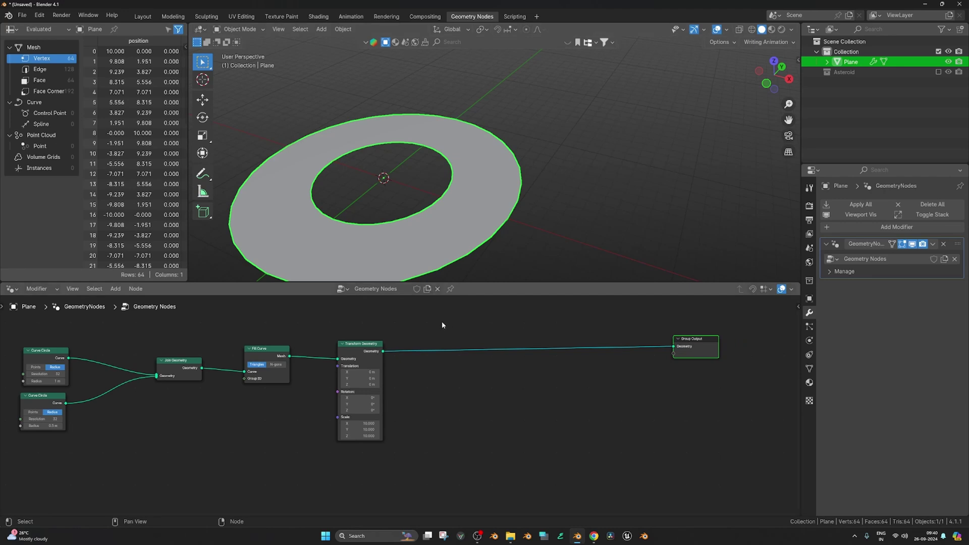
pyautogui.hotkey('shift', 'a')
pyautogui.write('di')
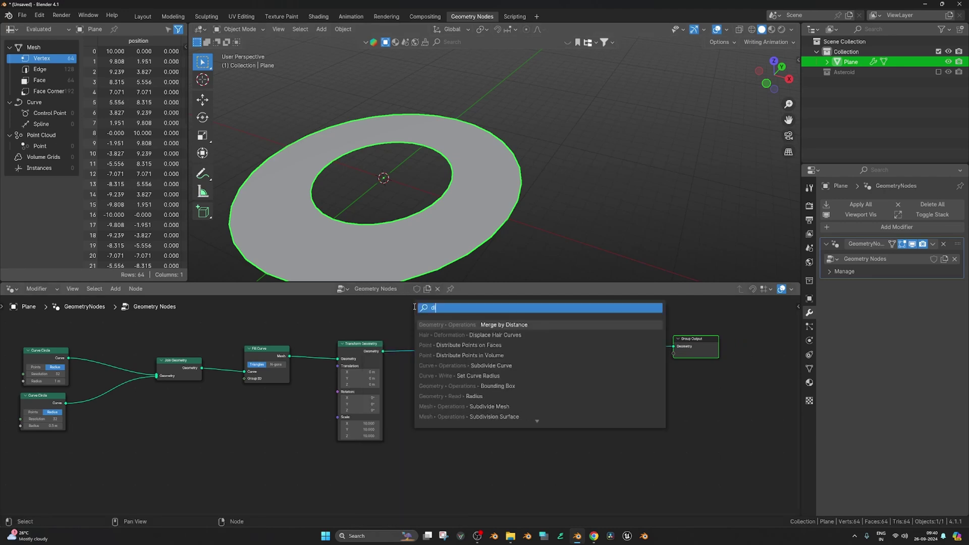
pyautogui.write('stri')
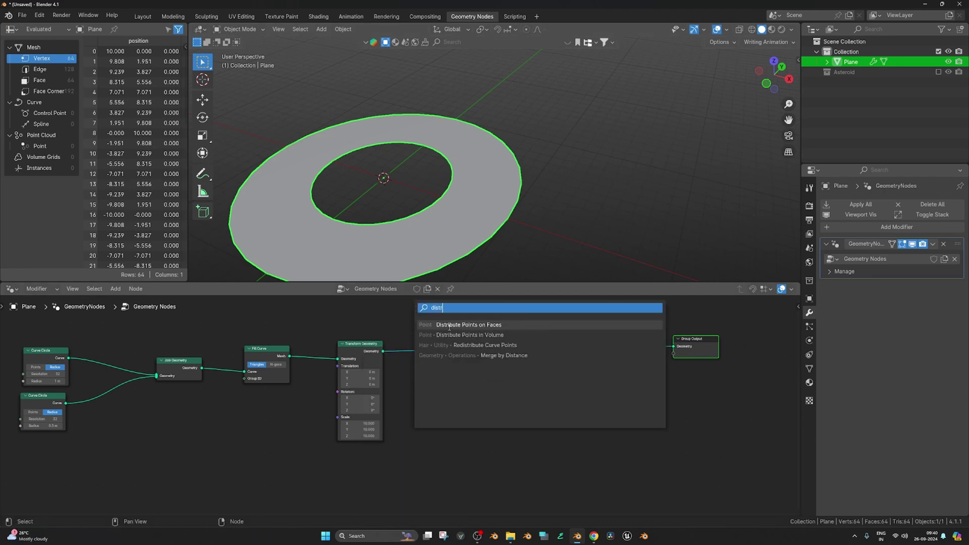
pyautogui.press('Return')
pyautogui.click(446, 338)
# Try a density of 5 on the Distribute Points on Faces node and return it to 10.
pyautogui.scroll(10, 395, 192)
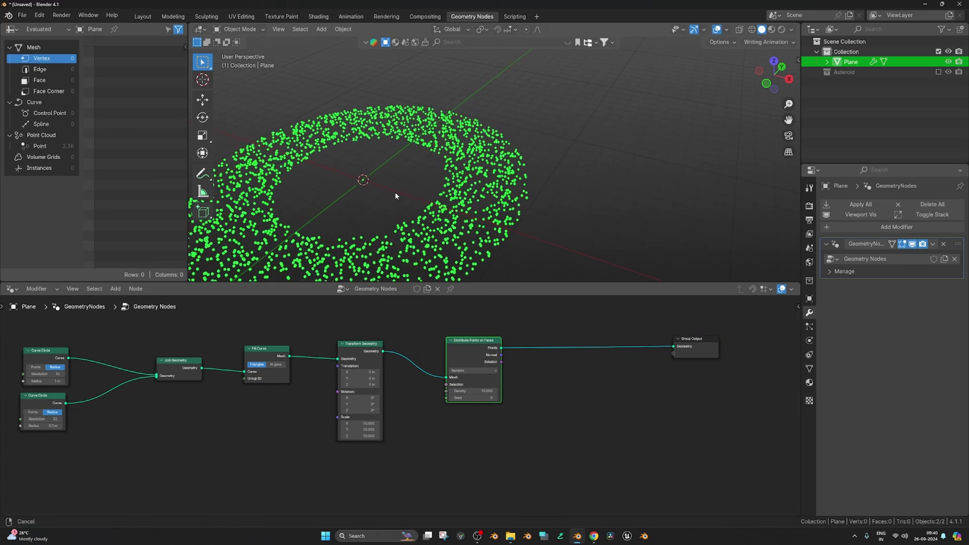
pyautogui.scroll(-12, 492, 196)
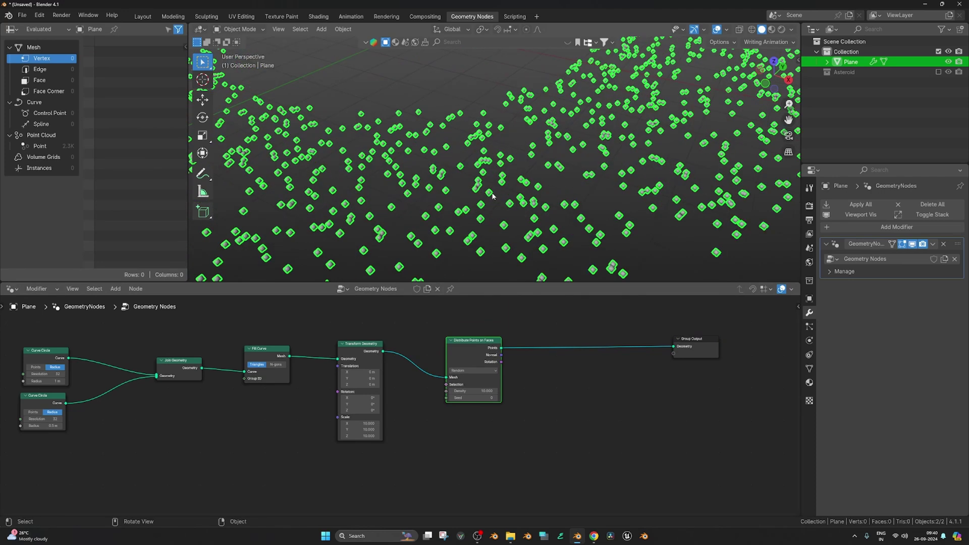
pyautogui.scroll(2, 494, 384)
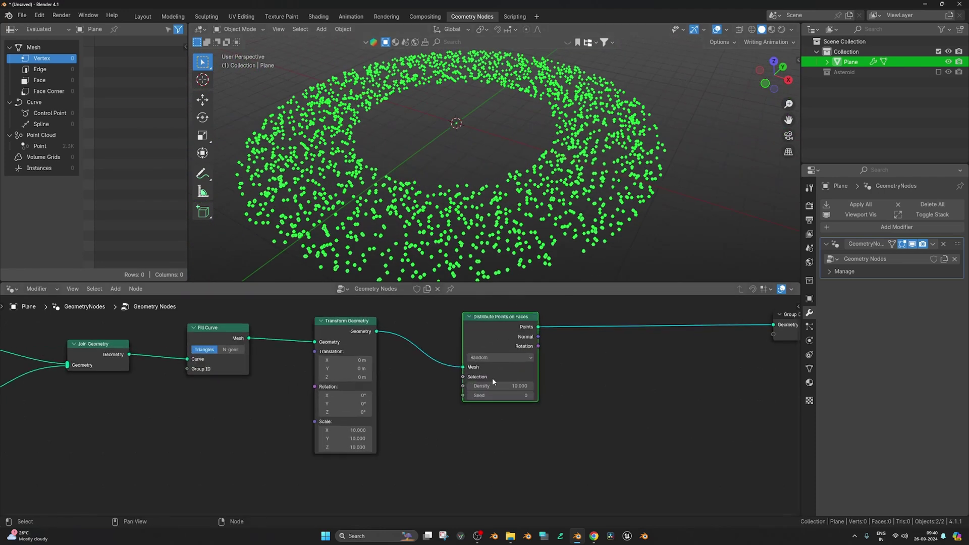
pyautogui.press('Return')
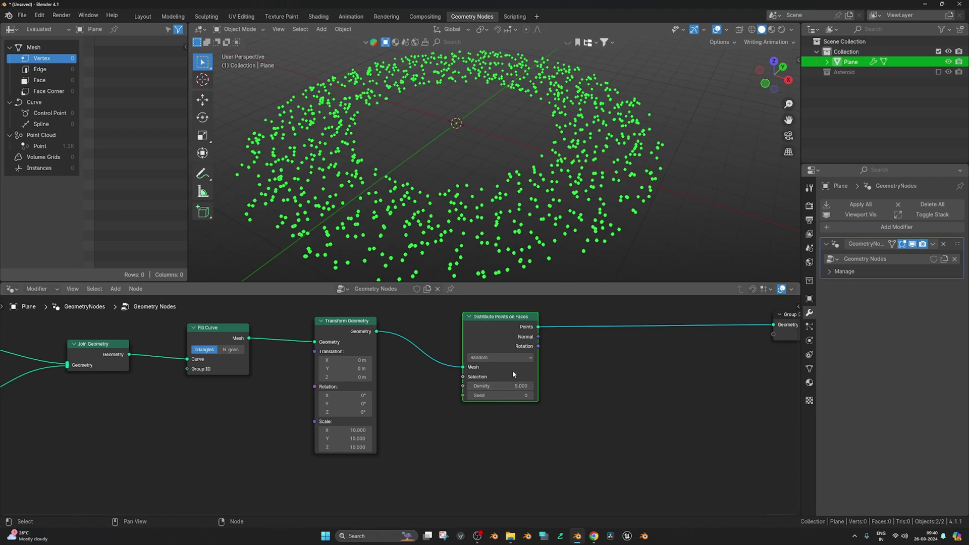
pyautogui.scroll(-3, 528, 413)
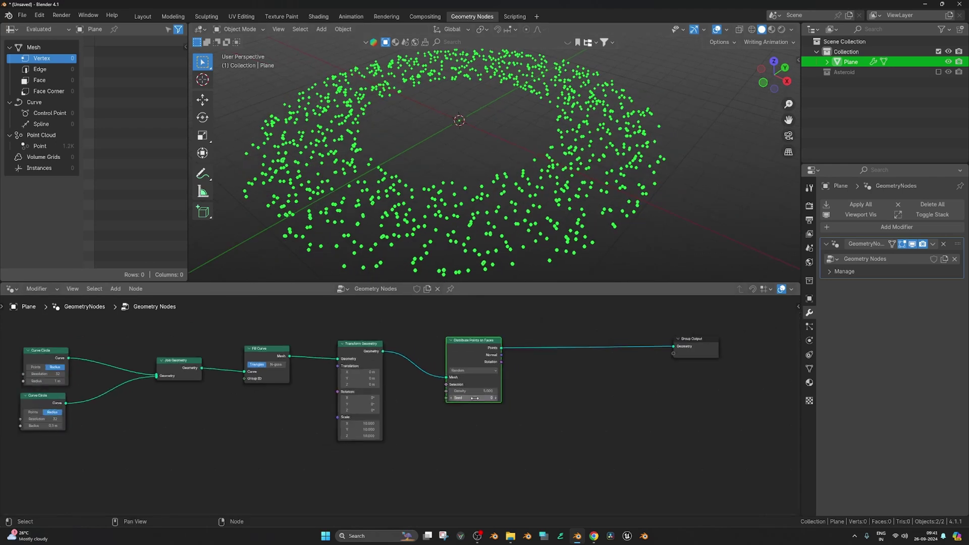
pyautogui.moveTo(427, 328); pyautogui.dragTo(427, 336)
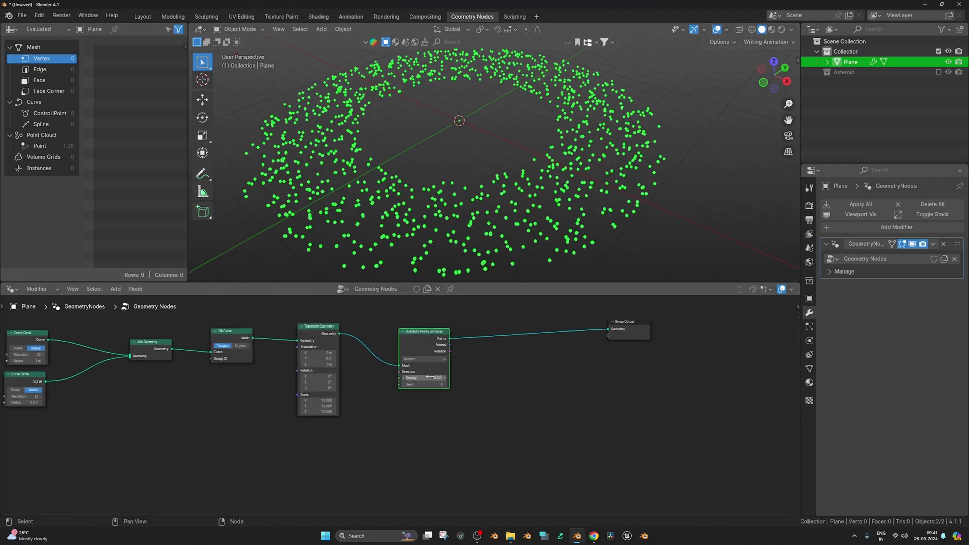
pyautogui.press('Return')
# Set the seed of the Distribute Points on Faces node to 3 and move the node slightly.
pyautogui.scroll(1, 401, 398)
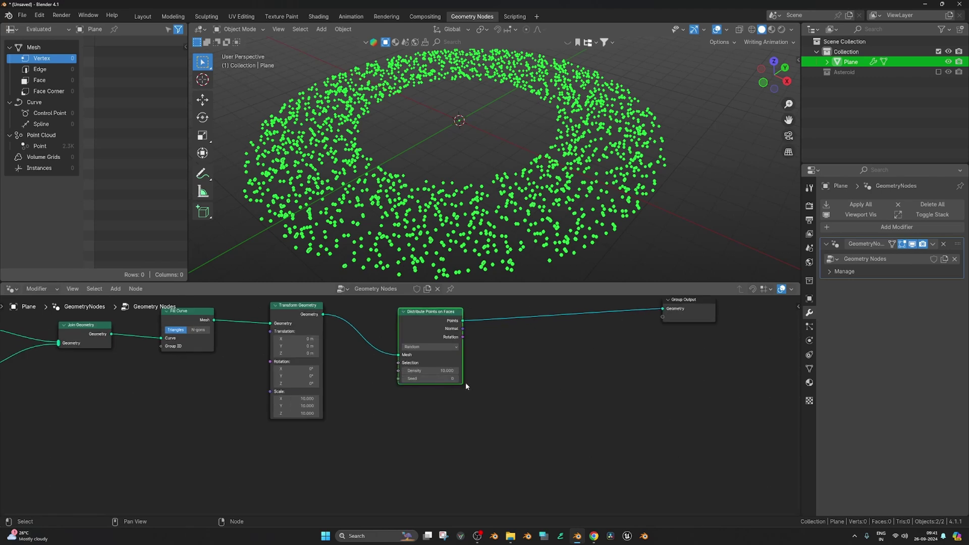
pyautogui.click(456, 379)
pyautogui.click(456, 379)
pyautogui.click(456, 380)
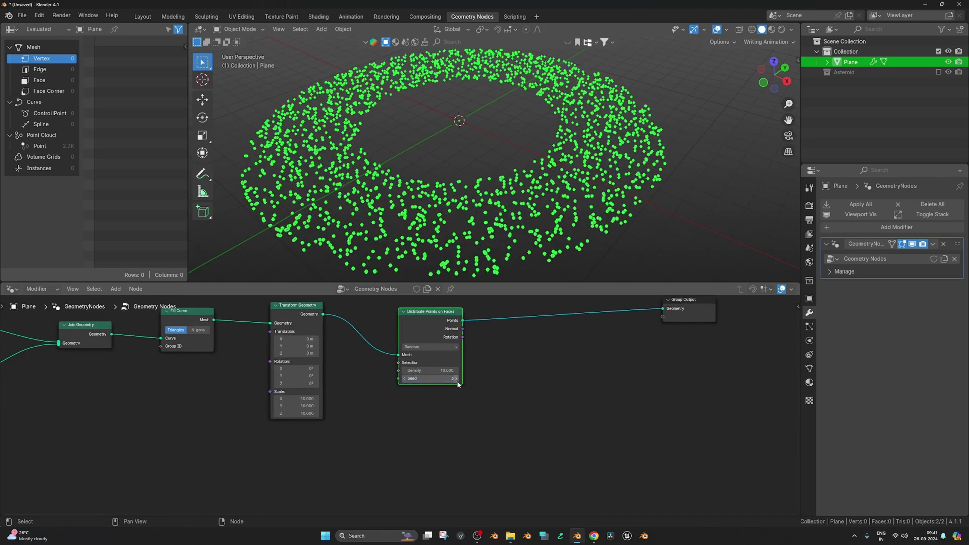
pyautogui.moveTo(429, 314)
pyautogui.mouseDown()
pyautogui.moveTo(436, 321)
pyautogui.moveTo(428, 303)
pyautogui.mouseUp()
# Insert an Instance on Points node between Distribute Points on Faces and Group Output, moving the output node away for space.
pyautogui.moveTo(526, 319); pyautogui.dragTo(450, 347, button='middle')
pyautogui.scroll(-3, 450, 346)
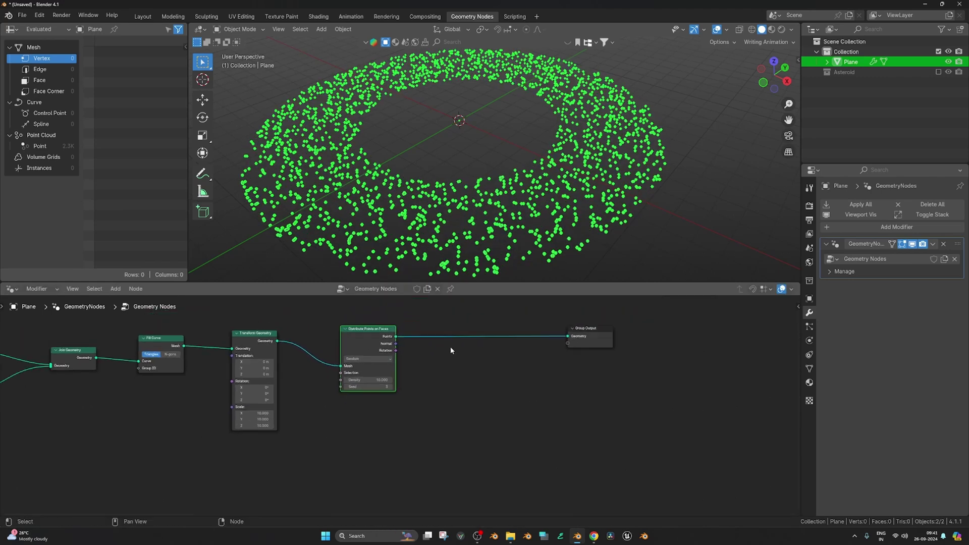
pyautogui.hotkey('shift', 'a')
pyautogui.click(469, 303)
pyautogui.write('iop')
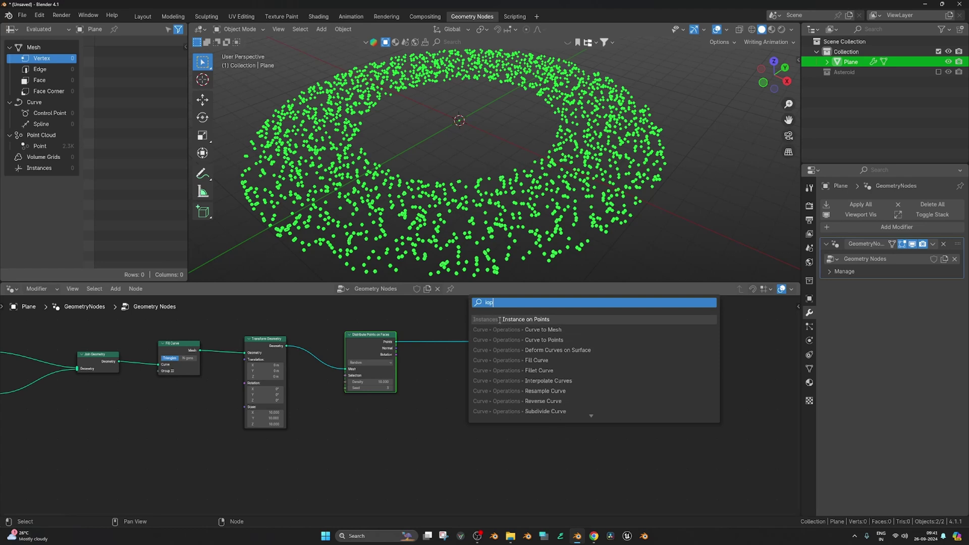
pyautogui.click(499, 318)
pyautogui.click(456, 349)
pyautogui.moveTo(573, 335); pyautogui.dragTo(710, 350)
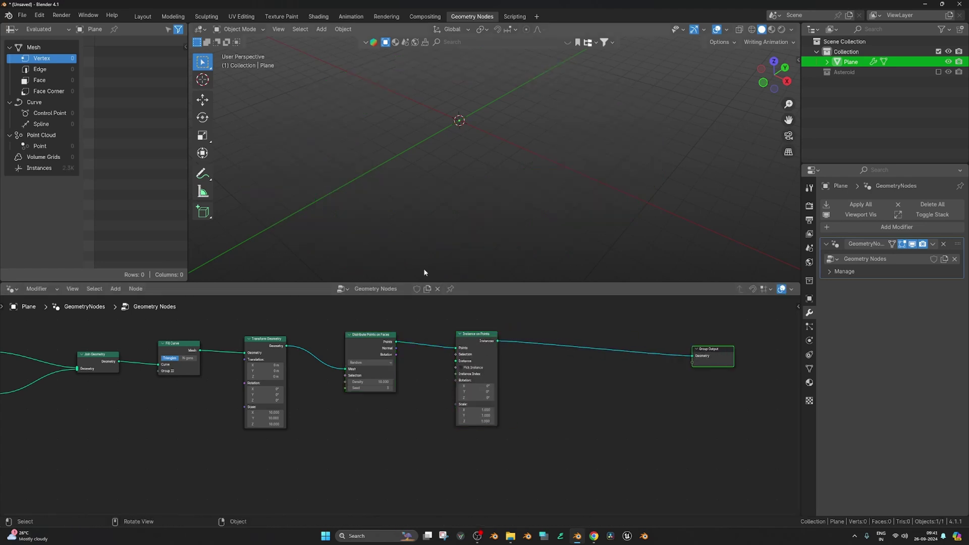
# Bring the Asteroid collection into the node tree as a Collection Info node with Separate Children and Reset Children enabled.
pyautogui.moveTo(842, 72); pyautogui.dragTo(358, 419)
pyautogui.scroll(3, 357, 404)
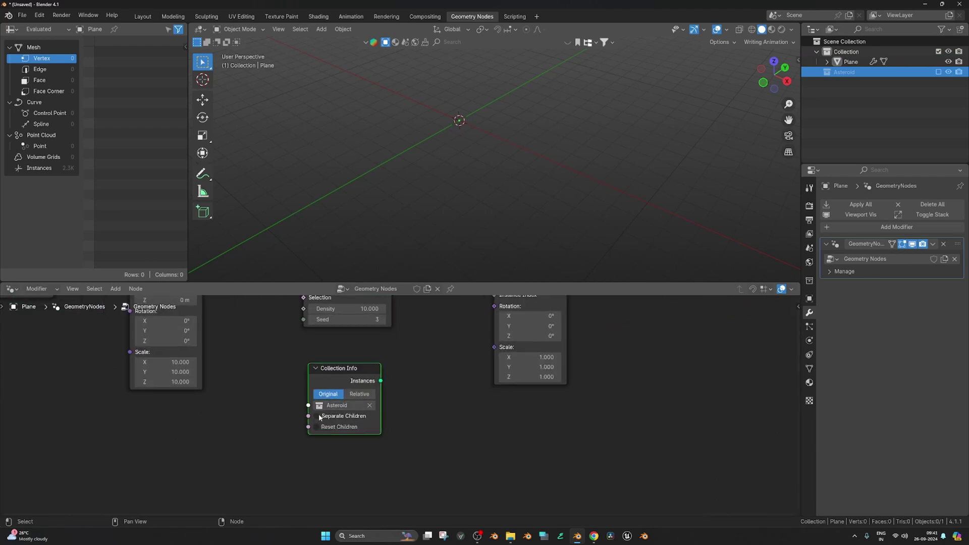
pyautogui.click(316, 427)
pyautogui.moveTo(384, 389); pyautogui.dragTo(337, 436, button='middle')
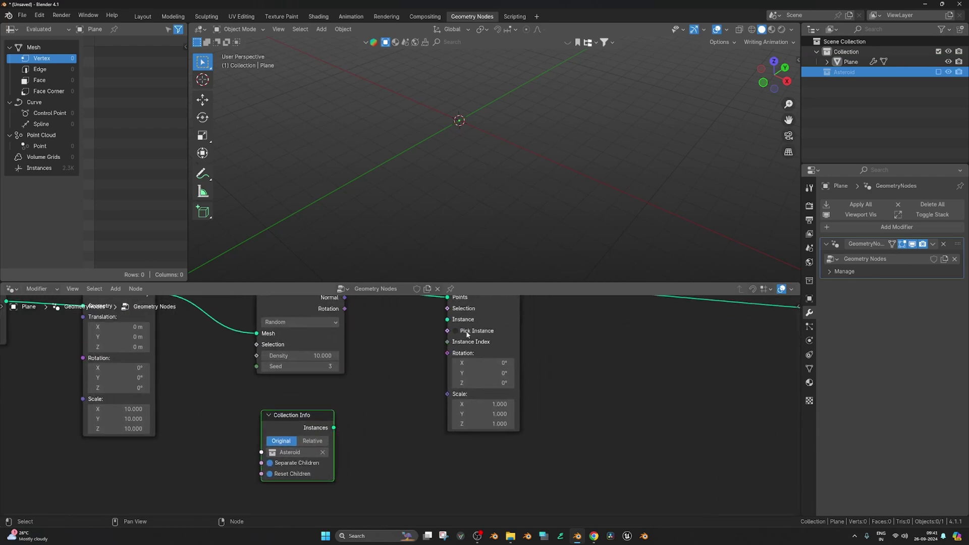
# Connect Collection Info to the Instance input of Instance on Points and enable Pick Instance, comparing the ring with the option off.
pyautogui.click(455, 332)
pyautogui.moveTo(334, 428); pyautogui.dragTo(447, 320)
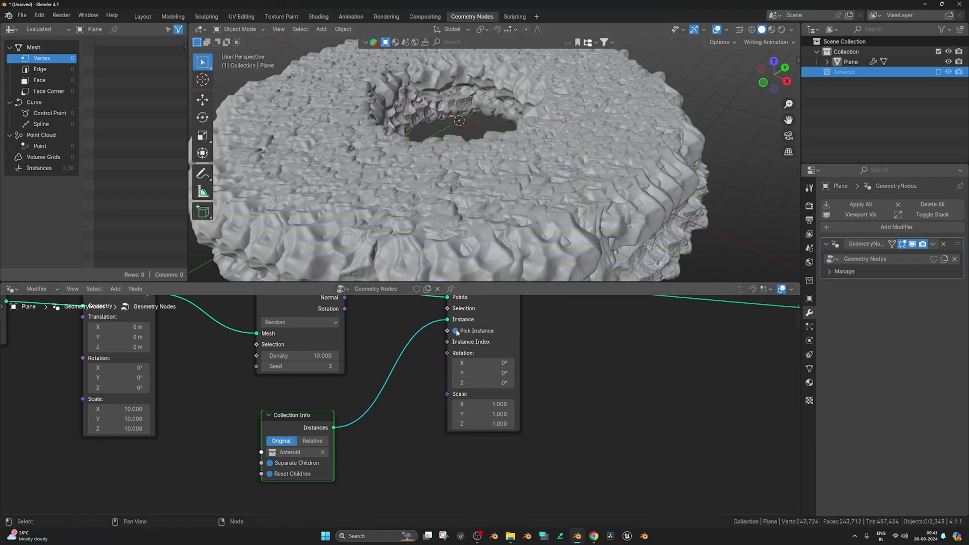
pyautogui.click(455, 332)
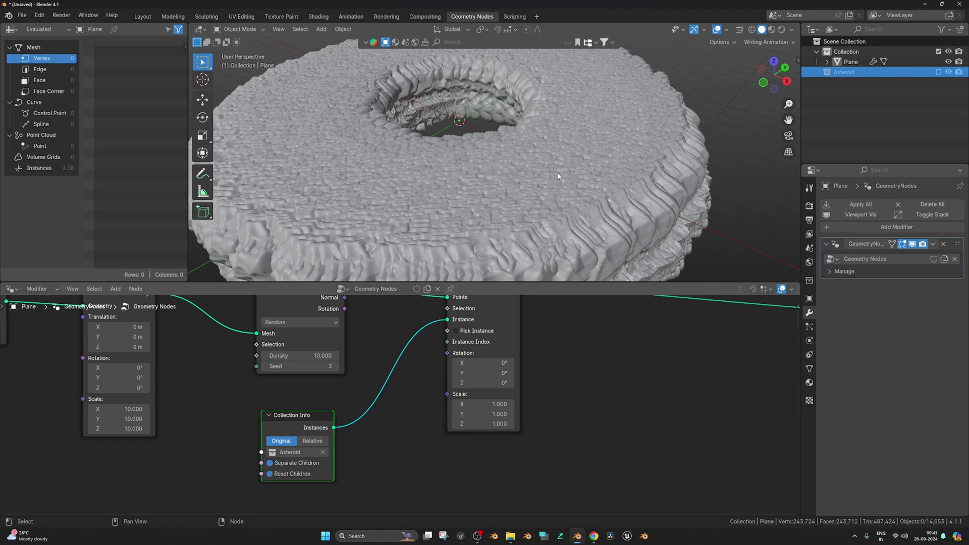
pyautogui.click(456, 331)
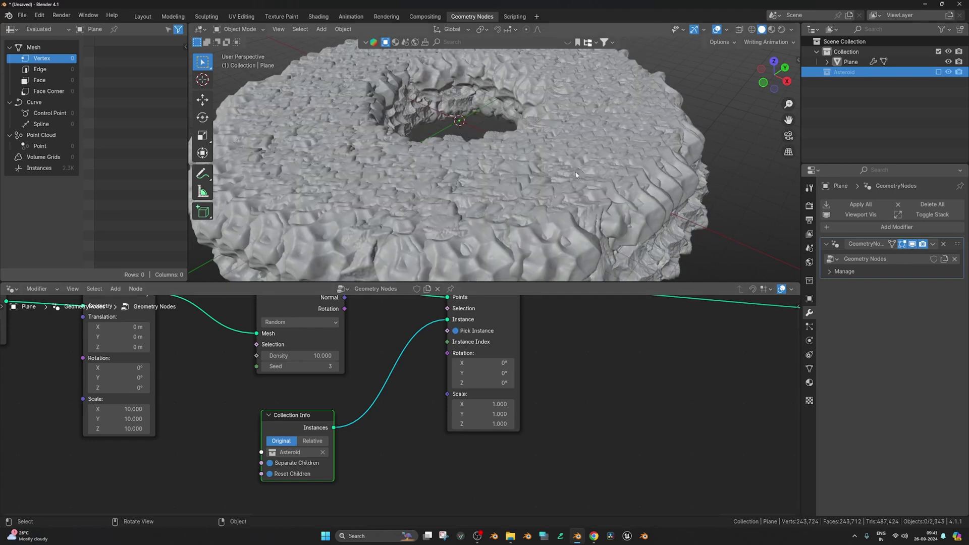
# Set the Instance on Points scale to 0.1 on X, Y and Z and inspect the ring.
pyautogui.moveTo(483, 404); pyautogui.dragTo(483, 424)
pyautogui.press('Return')
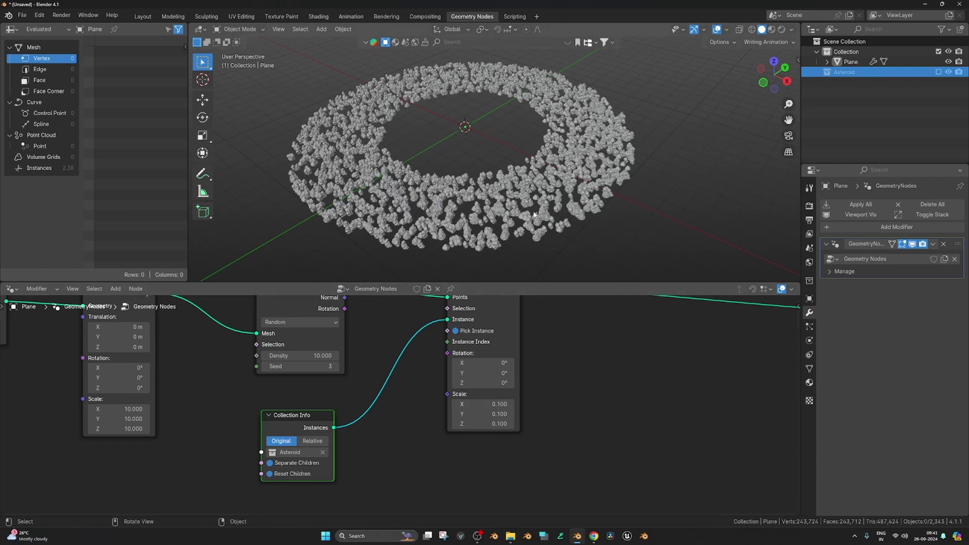
pyautogui.moveTo(583, 246); pyautogui.dragTo(537, 190, button='middle')
pyautogui.scroll(3, 538, 190)
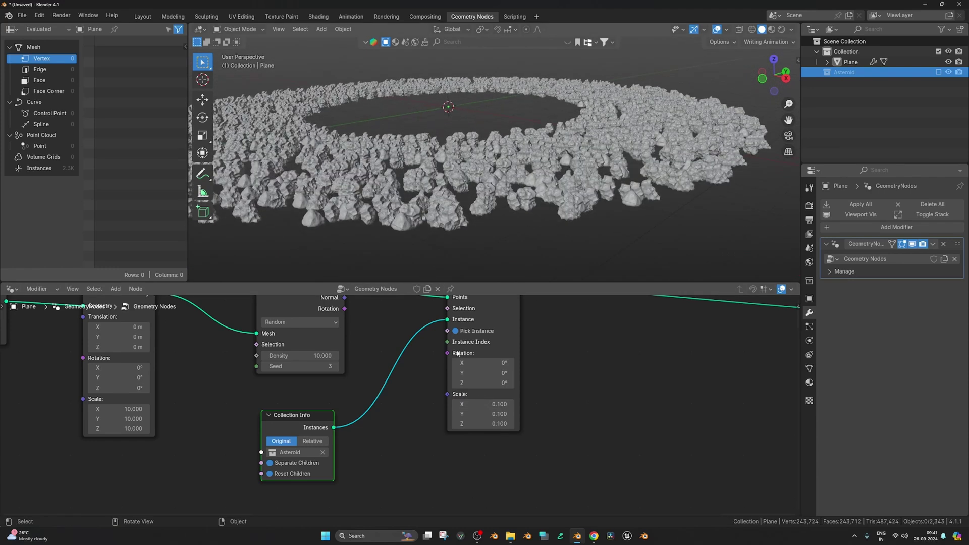
# Turn Pick Instance off to compare the asteroid clusters around the ring, and turn it back on.
pyautogui.scroll(2, 458, 373)
pyautogui.click(456, 372)
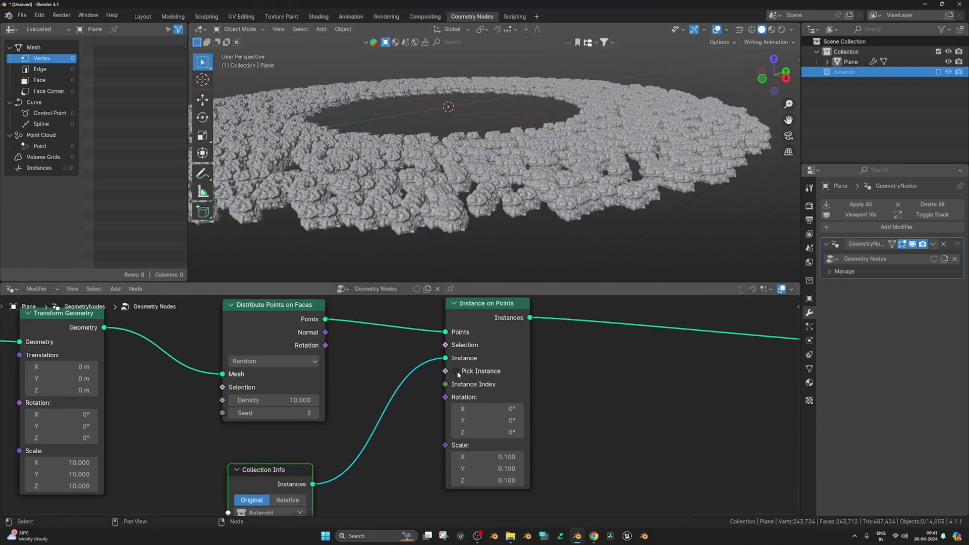
pyautogui.moveTo(550, 220); pyautogui.dragTo(616, 220, button='middle')
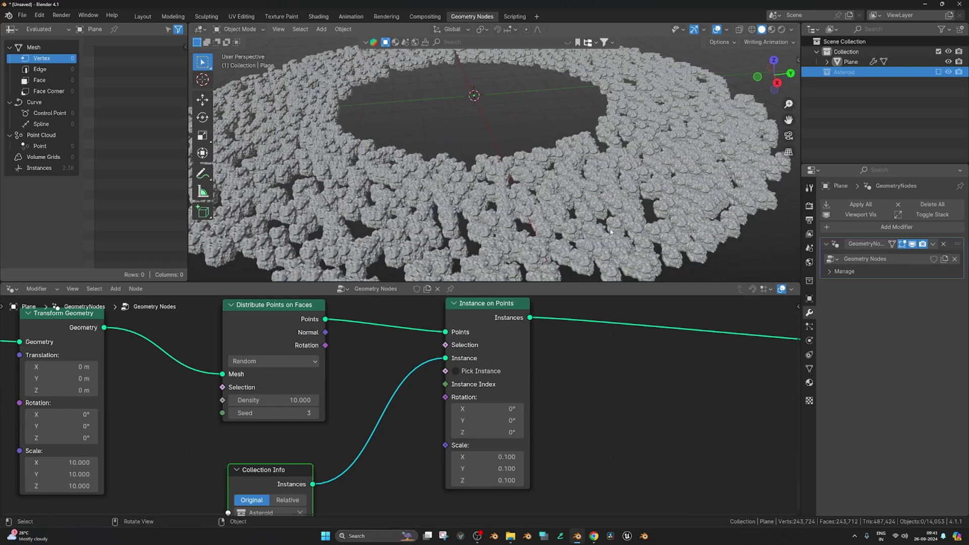
pyautogui.click(457, 372)
pyautogui.scroll(-3, 641, 177)
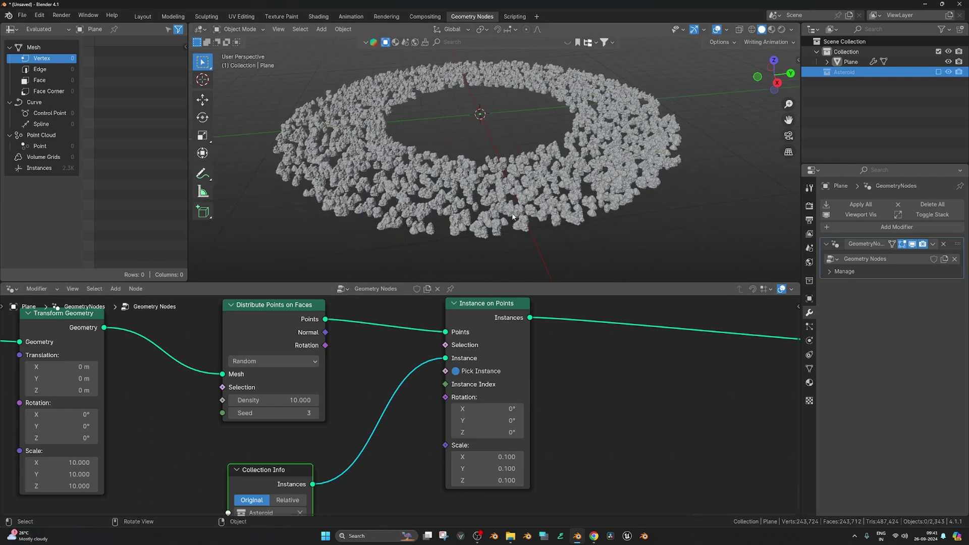
# Add a Random Value node below Collection Info and place a duplicate of it underneath.
pyautogui.scroll(-5, 441, 354)
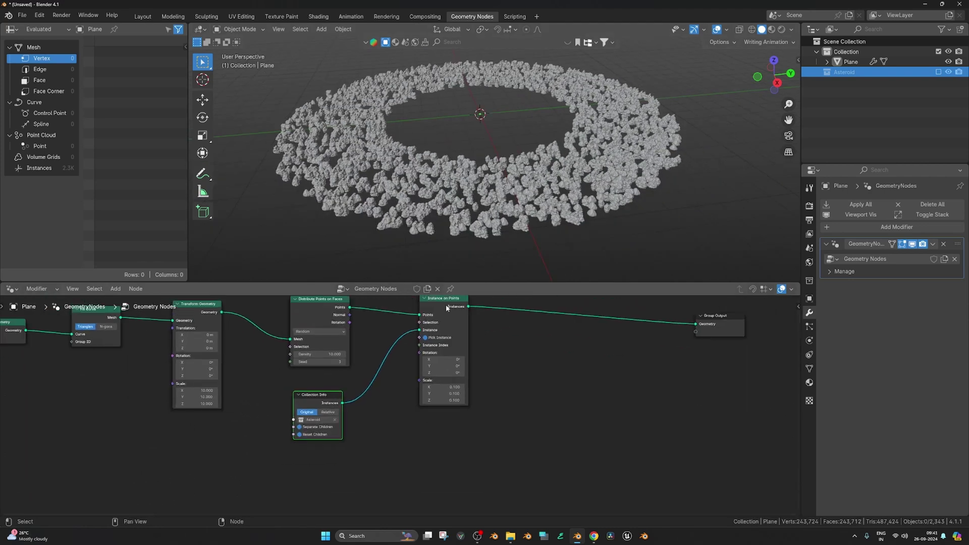
pyautogui.moveTo(446, 307); pyautogui.dragTo(453, 330)
pyautogui.moveTo(611, 152); pyautogui.dragTo(548, 164, button='middle')
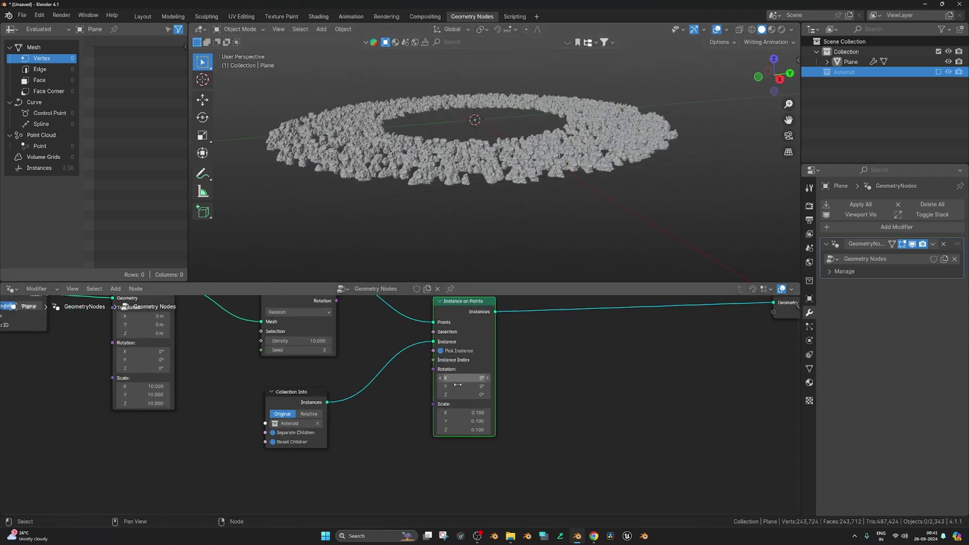
pyautogui.scroll(1, 407, 355)
pyautogui.moveTo(400, 424); pyautogui.dragTo(435, 340, button='middle')
pyautogui.hotkey('shift', 'a')
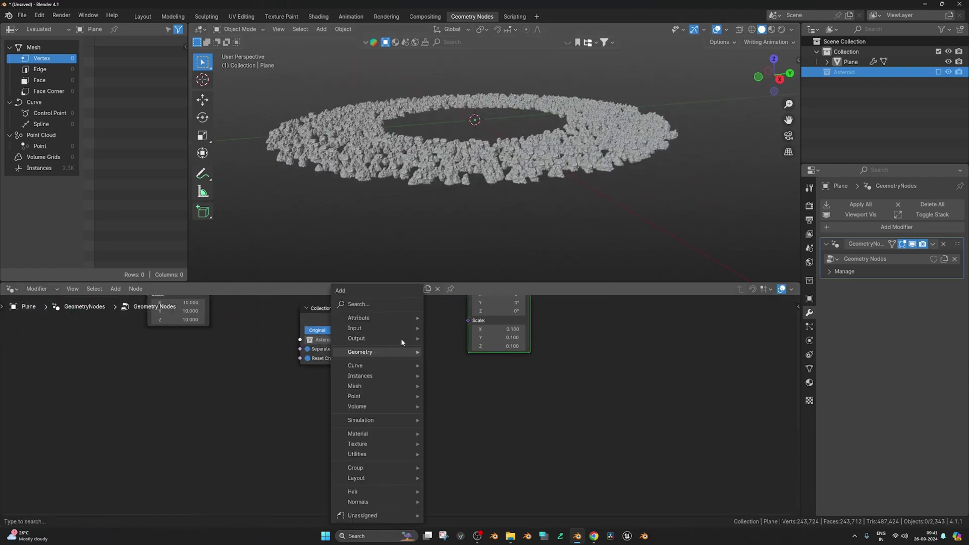
pyautogui.click(387, 303)
pyautogui.write('rand')
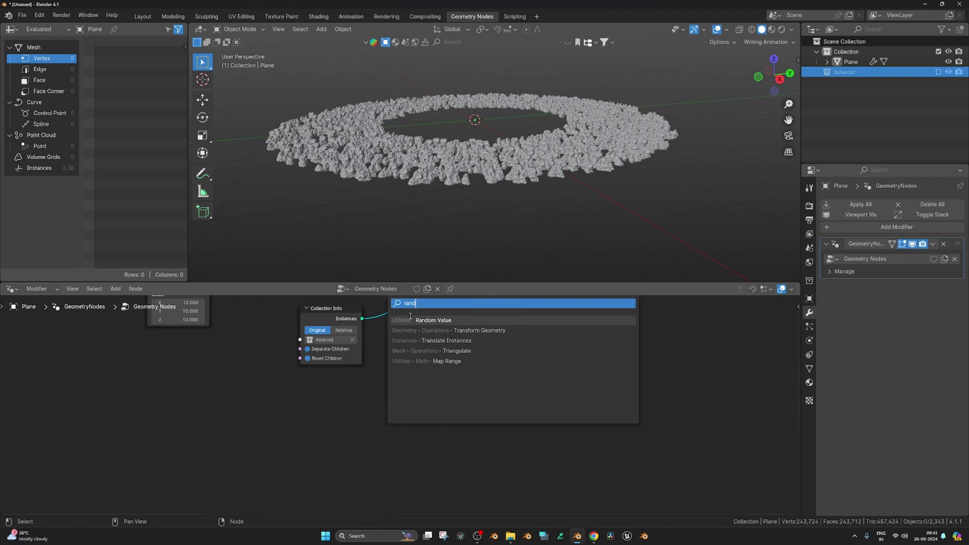
pyautogui.click(411, 318)
pyautogui.click(313, 380)
pyautogui.hotkey('shift', 'd')
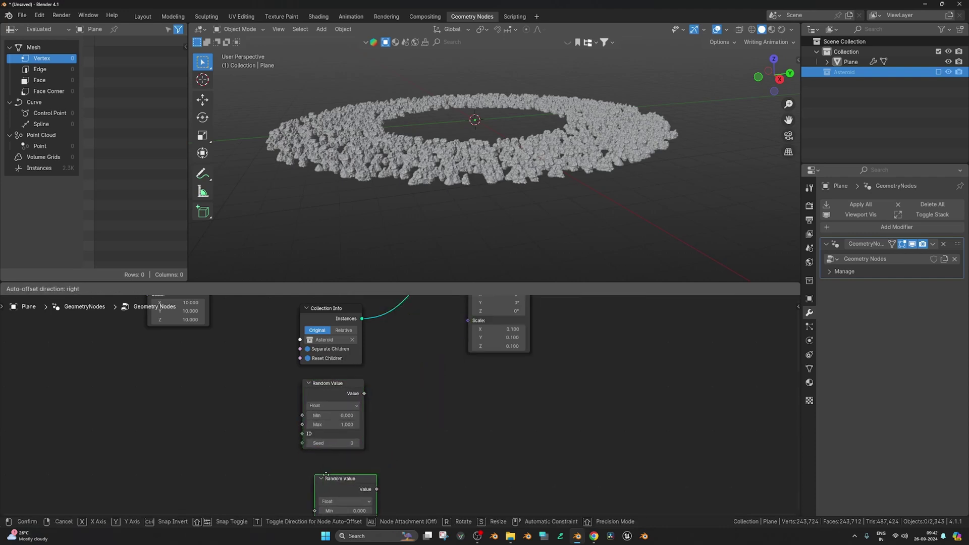
pyautogui.click(312, 460)
pyautogui.moveTo(376, 450); pyautogui.dragTo(361, 417, button='middle')
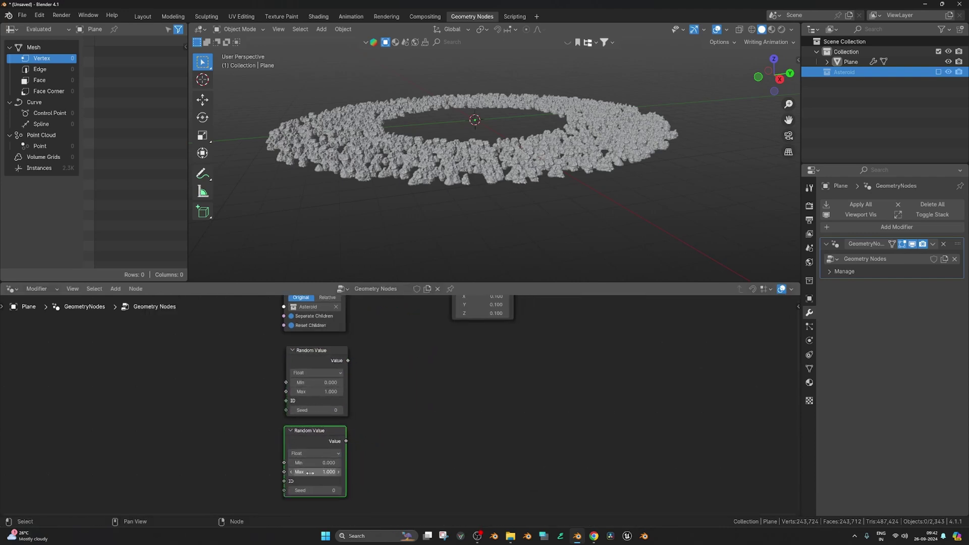
# Set the lower Random Value's maximum to 0.1 and connect it to the Scale input of Instance on Points.
pyautogui.click(309, 472)
pyautogui.write('.1')
pyautogui.press('Return')
pyautogui.moveTo(347, 441); pyautogui.dragTo(373, 429)
pyautogui.moveTo(432, 332); pyautogui.dragTo(452, 302)
pyautogui.moveTo(451, 302); pyautogui.dragTo(450, 347, button='middle')
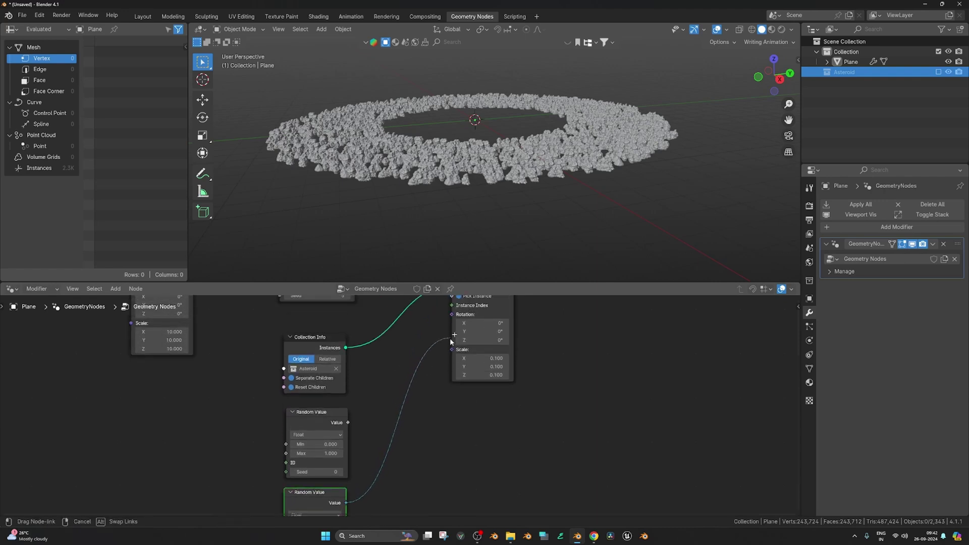
pyautogui.scroll(-1, 368, 408)
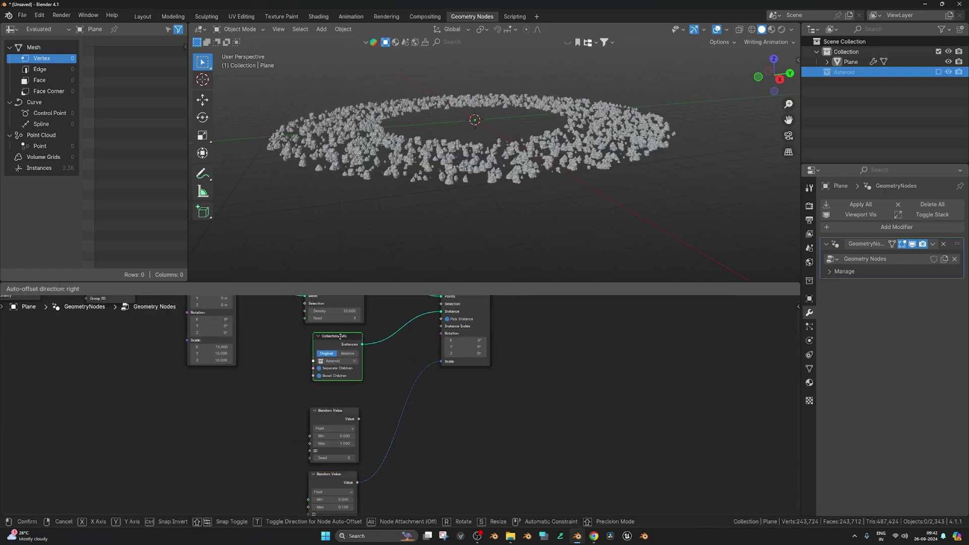
# Connect the upper Random Value to the Rotation input of Instance on Points and set its maximum to 360.
pyautogui.moveTo(339, 395); pyautogui.dragTo(442, 334)
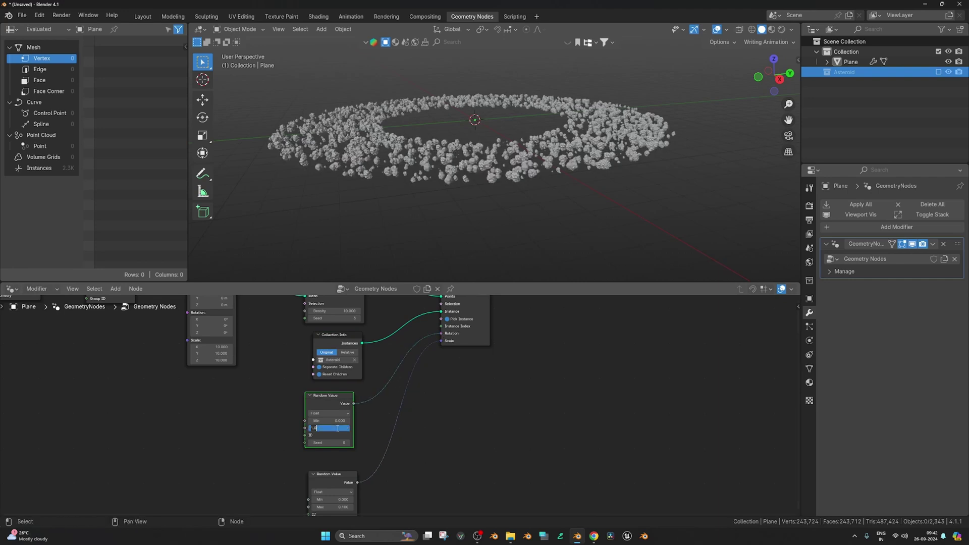
pyautogui.press('Return')
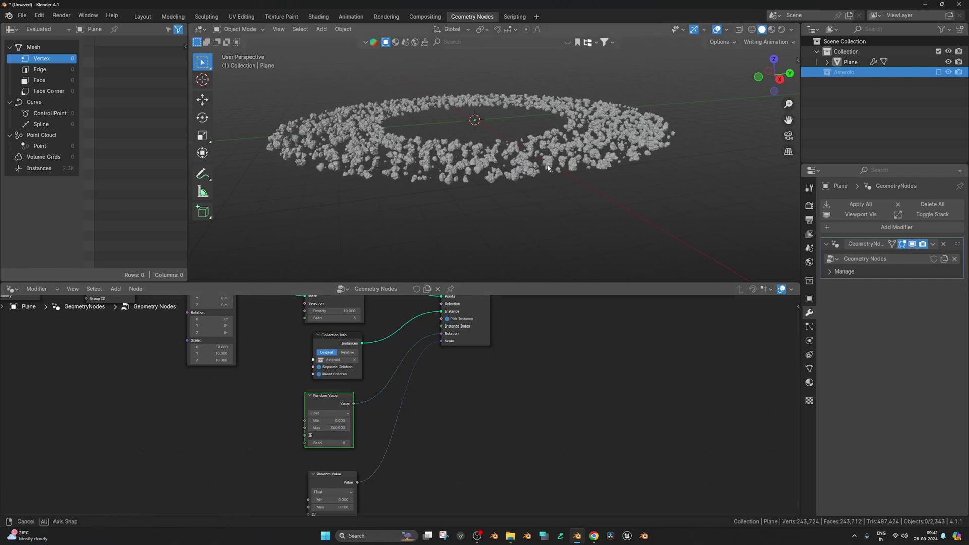
pyautogui.moveTo(618, 171); pyautogui.dragTo(625, 176, button='middle')
pyautogui.scroll(4, 625, 168)
pyautogui.scroll(3, 625, 176)
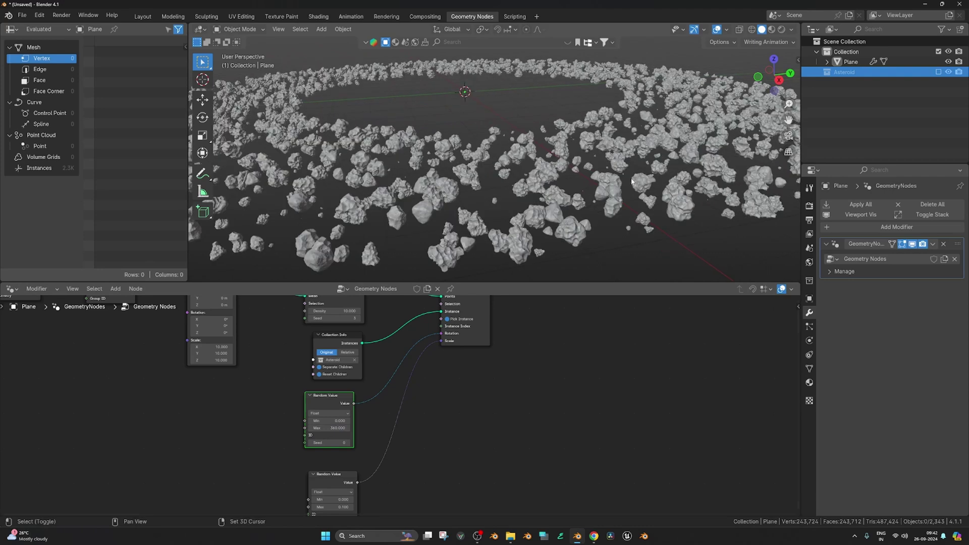
# Move the lower Random Value node up, closer beneath the upper Random Value node.
pyautogui.scroll(2, 408, 430)
pyautogui.moveTo(407, 429); pyautogui.dragTo(403, 365, button='middle')
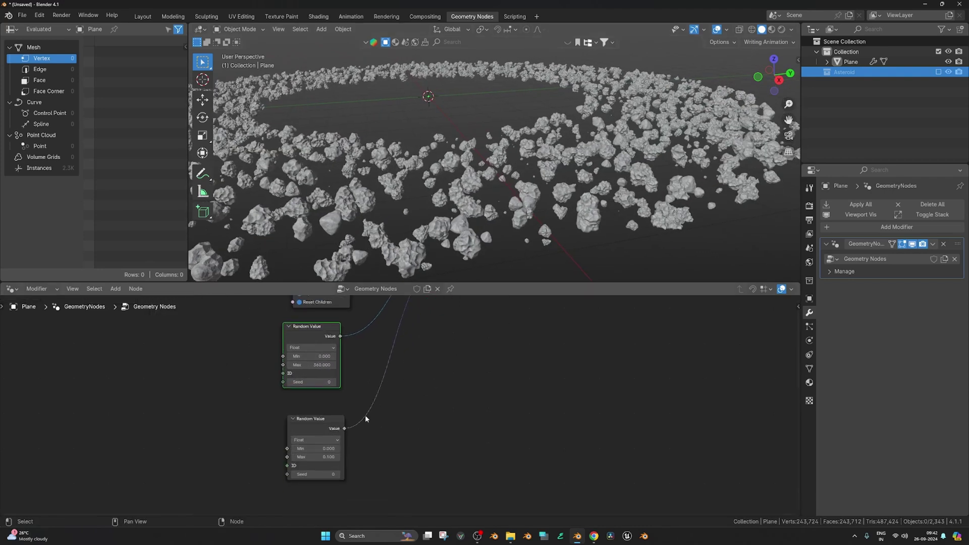
pyautogui.moveTo(321, 422); pyautogui.dragTo(316, 405)
pyautogui.scroll(-3, 531, 190)
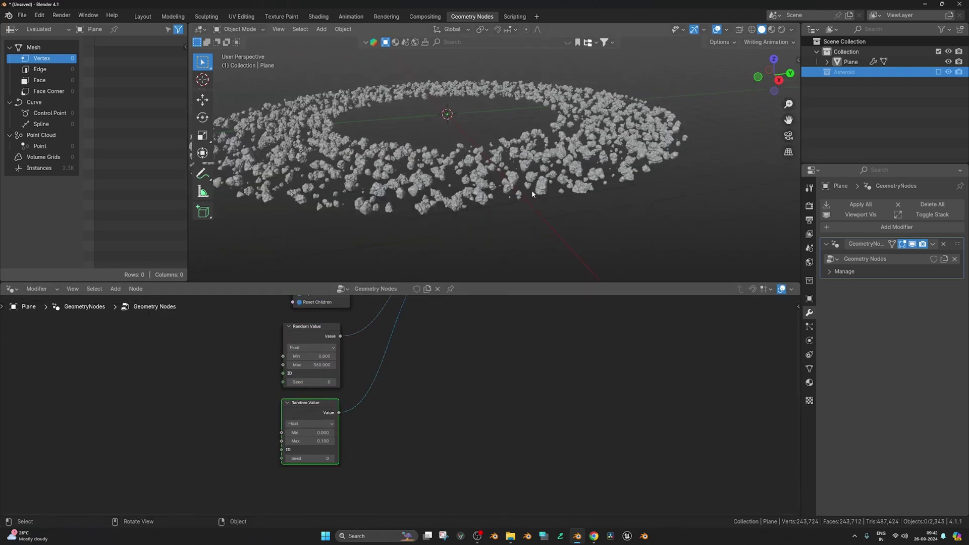
# Move the Group Output node farther from Instance on Points and show the ring in front orthographic view.
pyautogui.moveTo(414, 382); pyautogui.dragTo(416, 431, button='middle')
pyautogui.moveTo(455, 303); pyautogui.dragTo(444, 353, button='middle')
pyautogui.scroll(1, 487, 232)
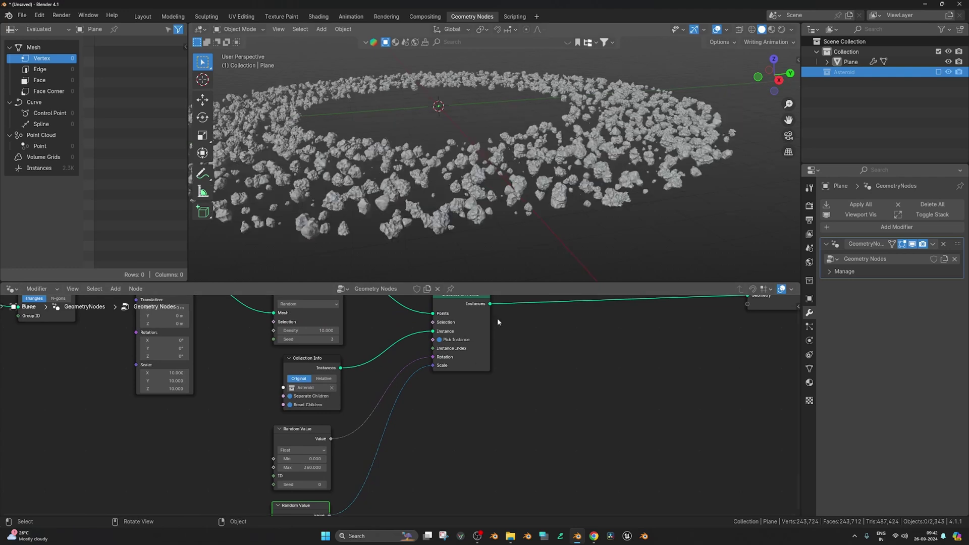
pyautogui.scroll(-4, 489, 376)
pyautogui.moveTo(491, 383); pyautogui.dragTo(389, 392, button='middle')
pyautogui.moveTo(588, 342); pyautogui.dragTo(624, 351)
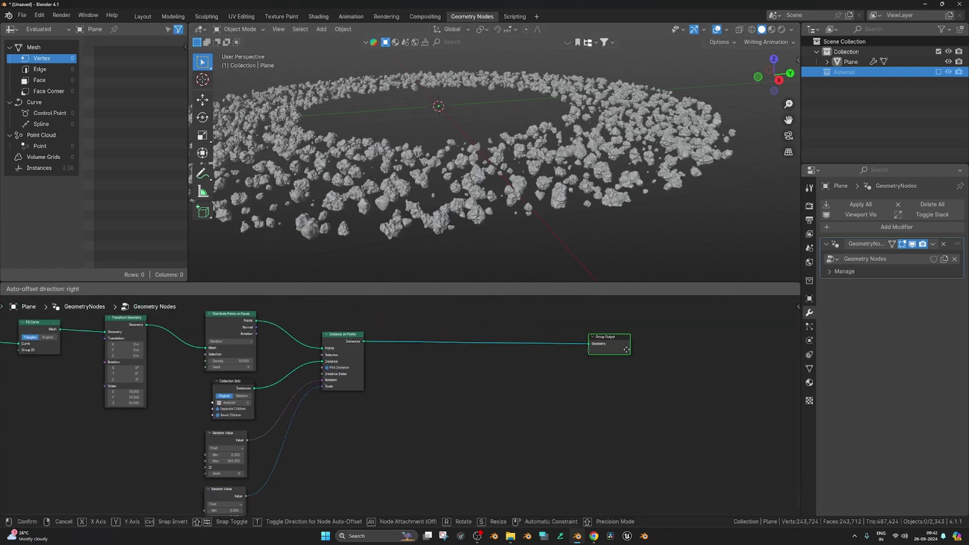
pyautogui.press('KP_1')
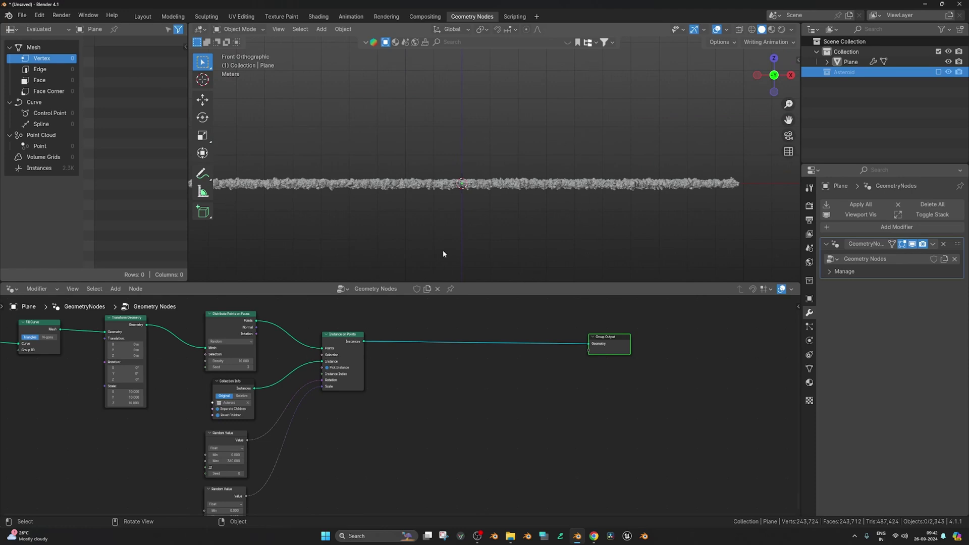
pyautogui.moveTo(418, 399); pyautogui.dragTo(317, 442, button='middle')
pyautogui.moveTo(494, 361); pyautogui.dragTo(512, 361)
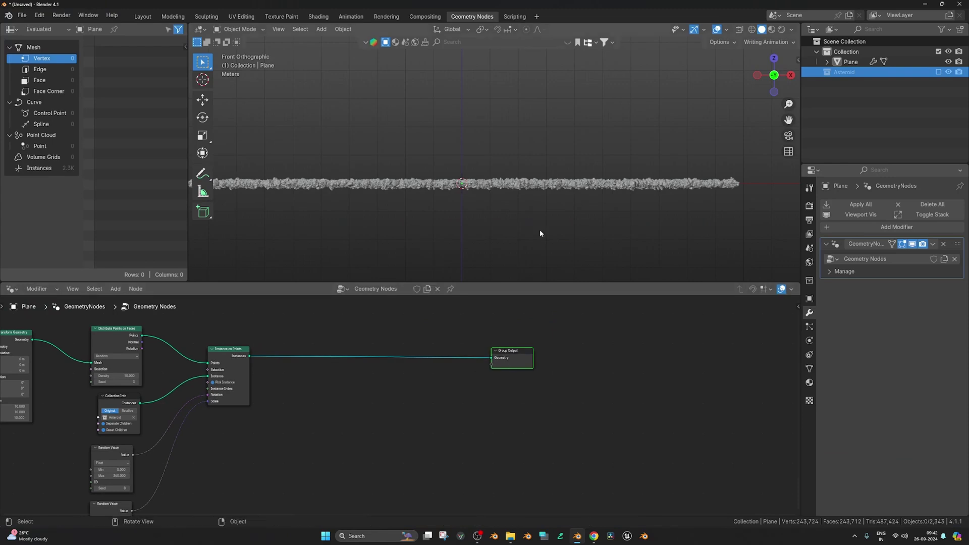
pyautogui.moveTo(347, 359); pyautogui.dragTo(404, 337, button='middle')
# Insert a Set Position node between Instance on Points and Group Output, placing it close to the Group Output.
pyautogui.hotkey('shift', 'a')
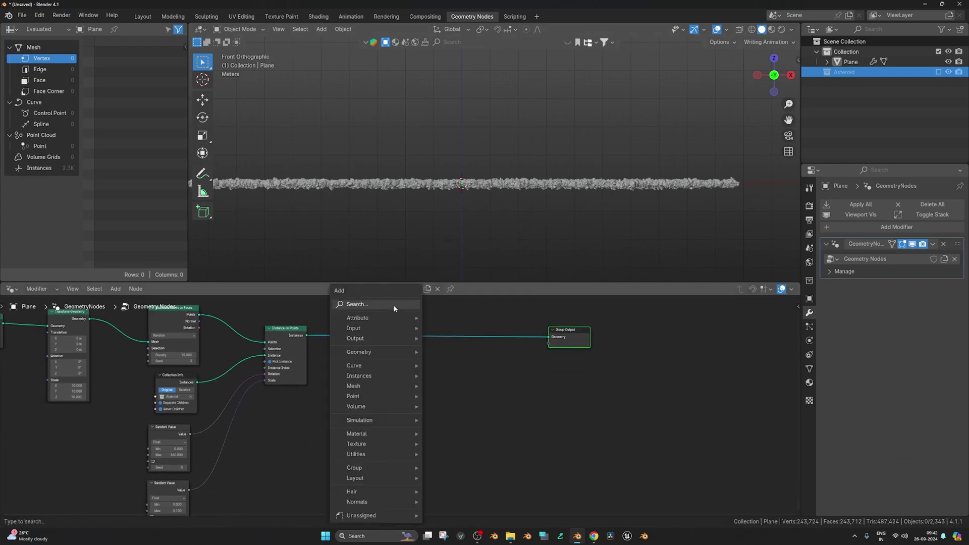
pyautogui.click(394, 305)
pyautogui.write('set pos')
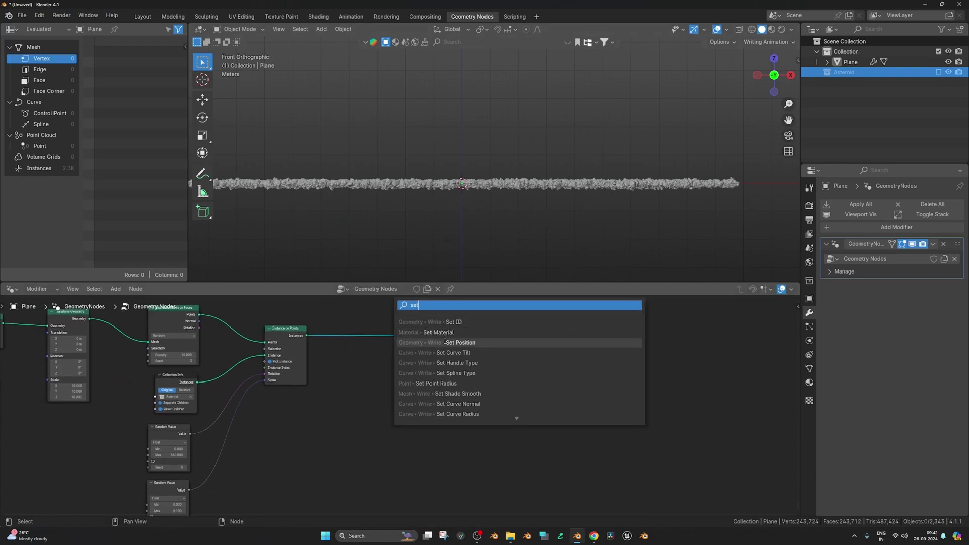
pyautogui.press('Return')
pyautogui.click(496, 328)
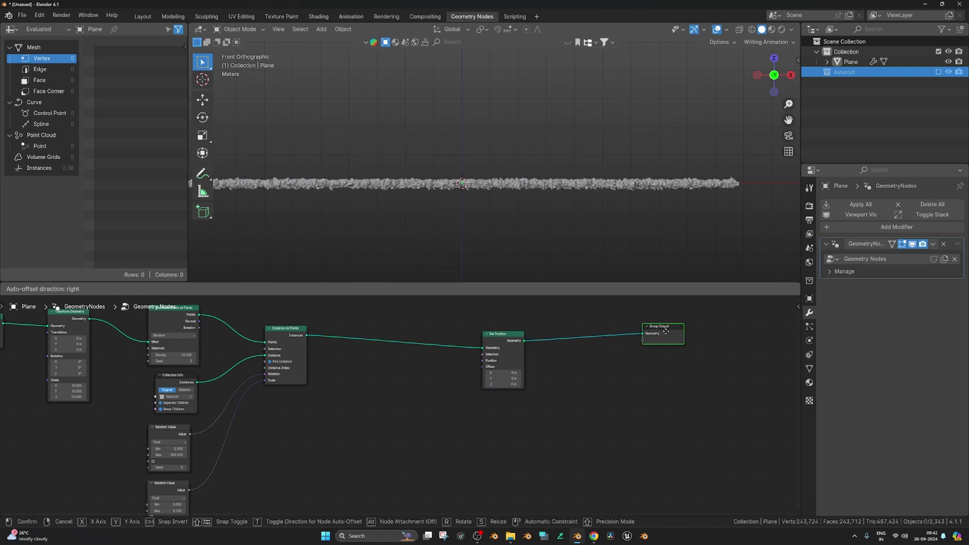
pyautogui.moveTo(512, 343); pyautogui.dragTo(573, 341)
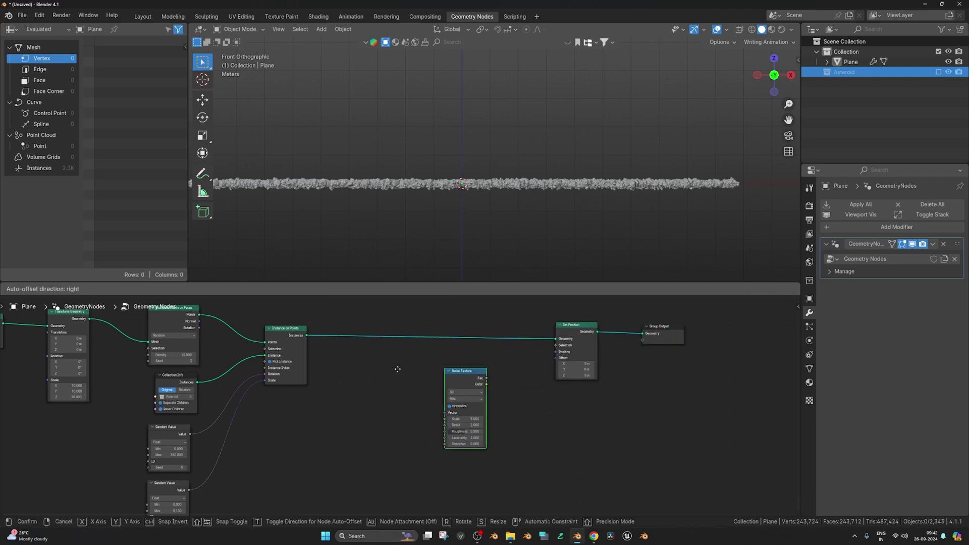
# Add a Noise Texture node before Set Position, connect its Fac output to Offset, and check the ring from the front.
pyautogui.click(364, 364)
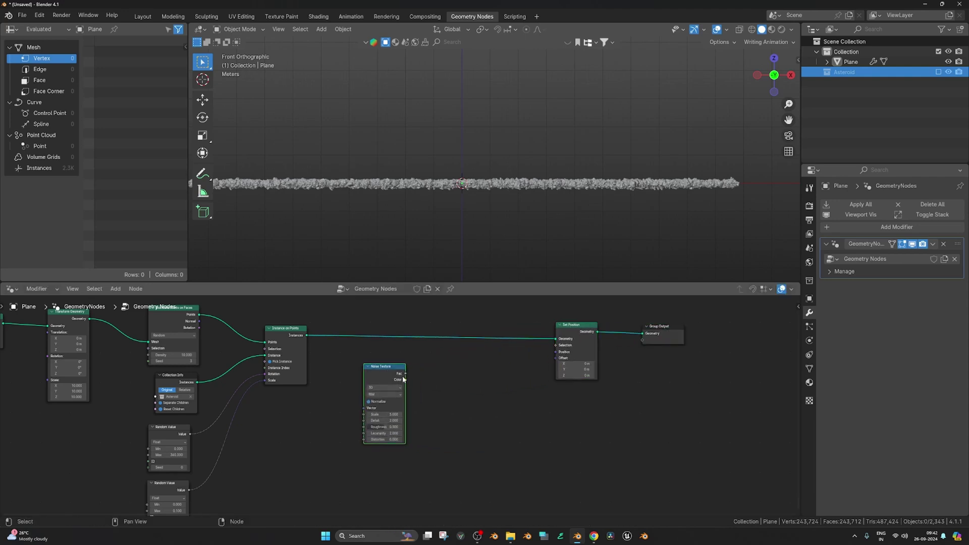
pyautogui.moveTo(405, 376); pyautogui.dragTo(434, 368)
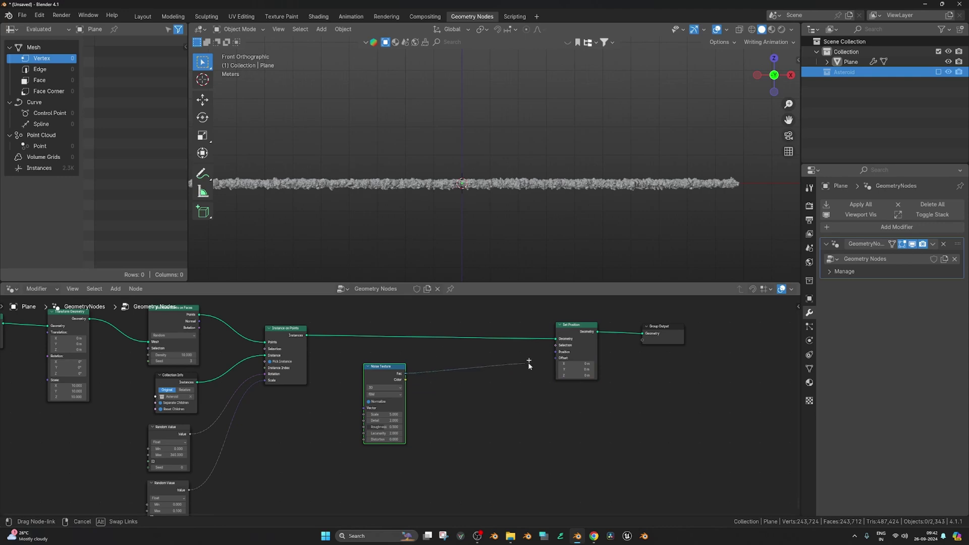
pyautogui.moveTo(564, 362); pyautogui.dragTo(564, 358)
pyautogui.moveTo(538, 216); pyautogui.dragTo(566, 222, button='middle')
pyautogui.press('KP_1')
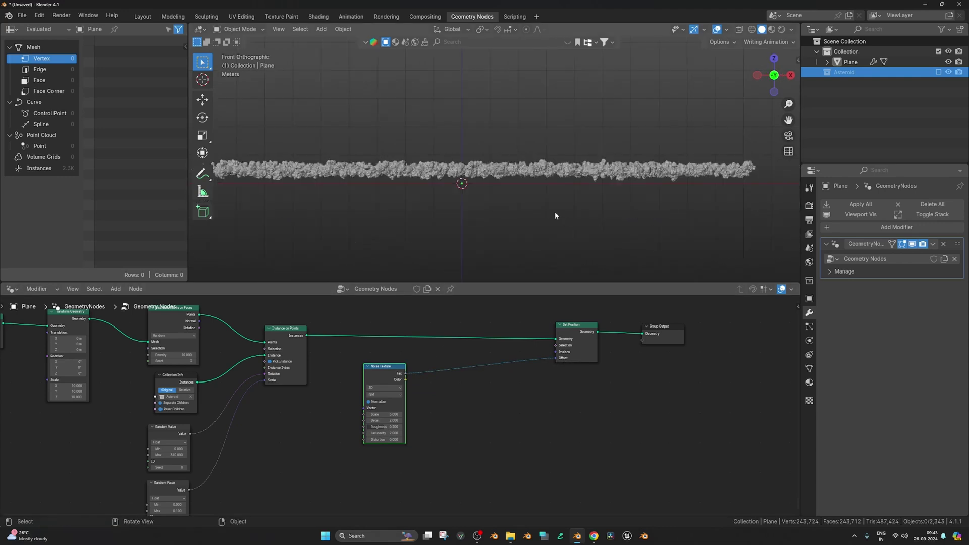
# Insert a Combine XYZ node between Noise Texture and Set Position, and feed the noise into its Z input only.
pyautogui.scroll(-2, 555, 211)
pyautogui.scroll(1, 438, 389)
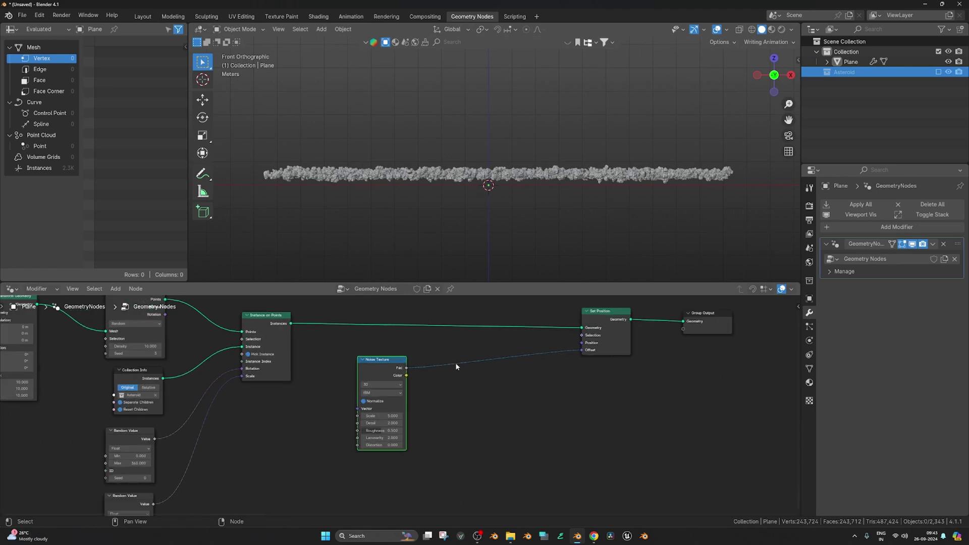
pyautogui.hotkey('shift', 'a')
pyautogui.click(430, 303)
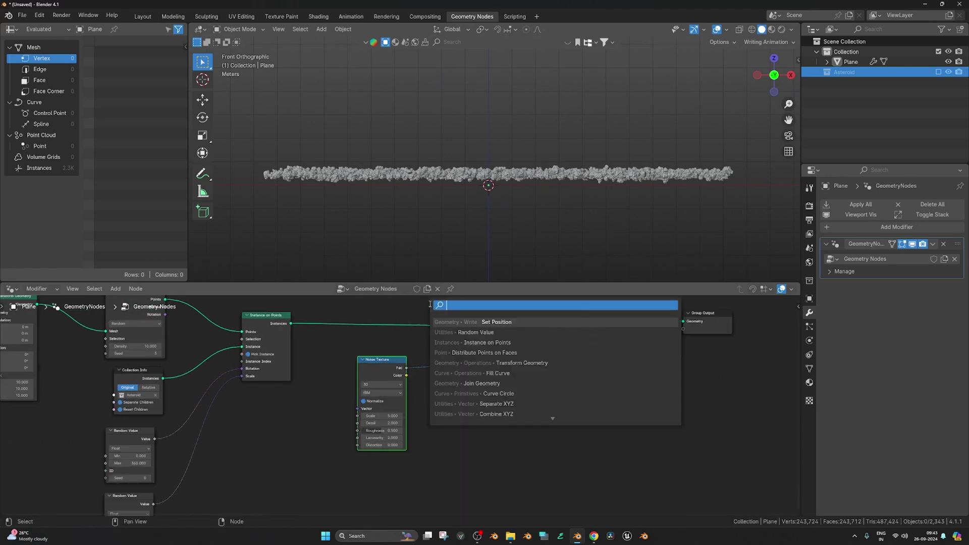
pyautogui.write('com')
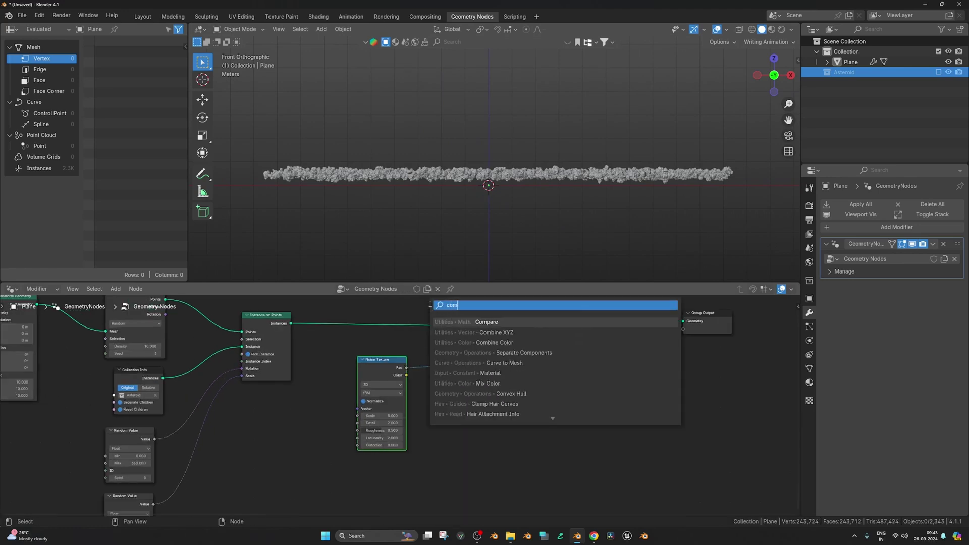
pyautogui.write('bi')
pyautogui.press('Return')
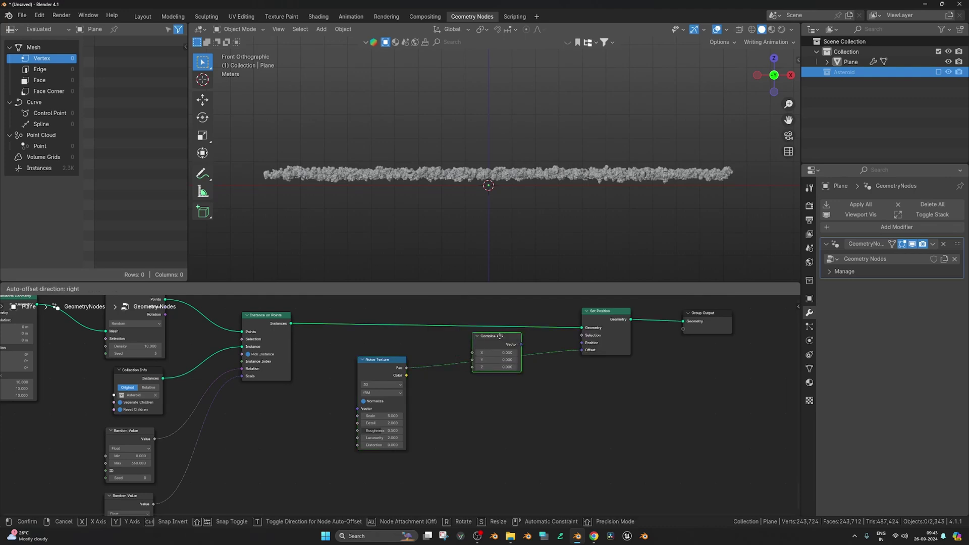
pyautogui.click(465, 374)
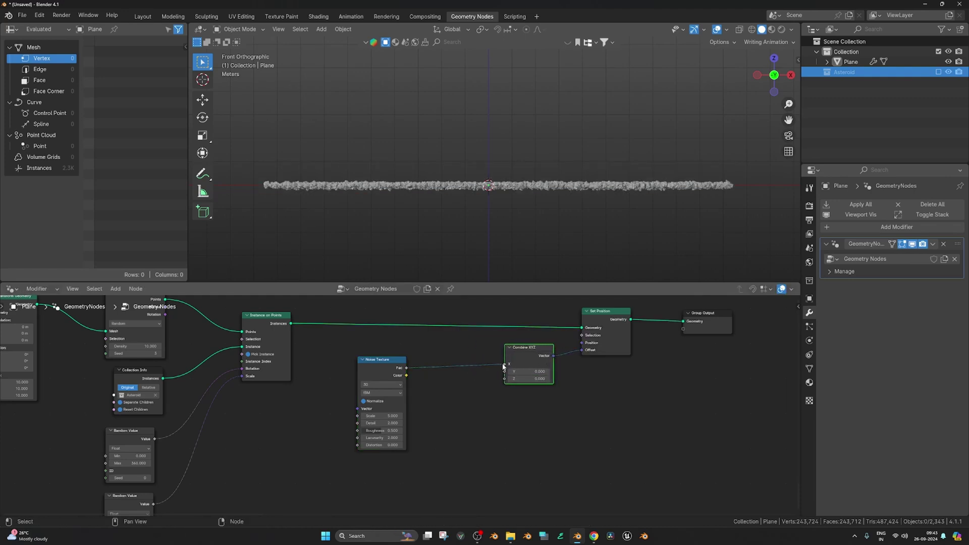
pyautogui.moveTo(503, 365)
pyautogui.mouseDown()
pyautogui.moveTo(492, 376)
pyautogui.moveTo(506, 379)
pyautogui.mouseUp()
pyautogui.scroll(3, 501, 191)
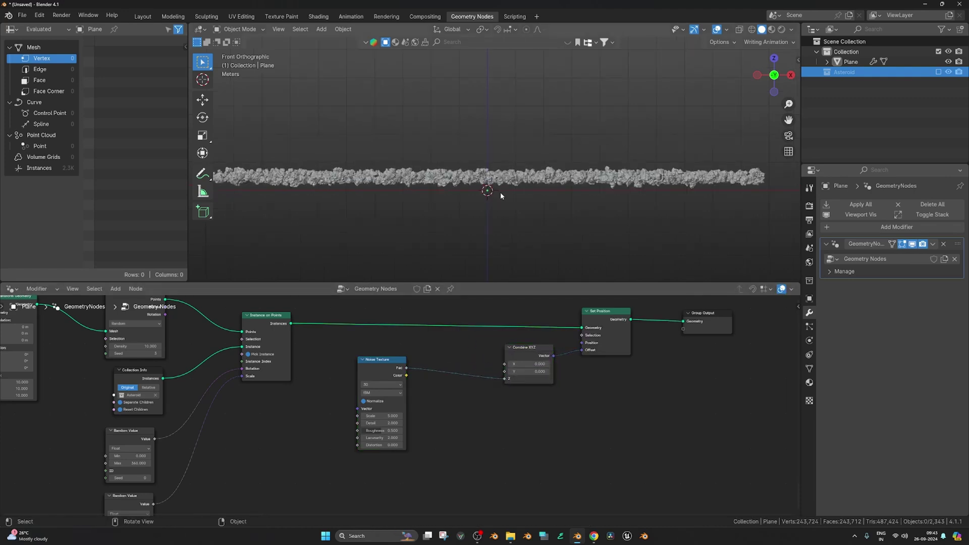
# Insert a Math node on the link between Noise Texture and Combine XYZ.
pyautogui.hotkey('shift', 'a')
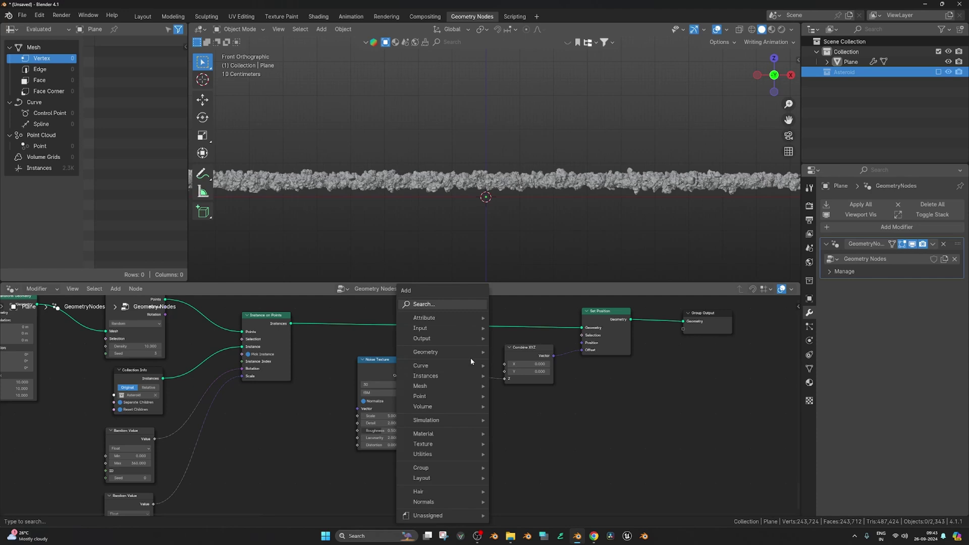
pyautogui.click(444, 304)
pyautogui.write('math')
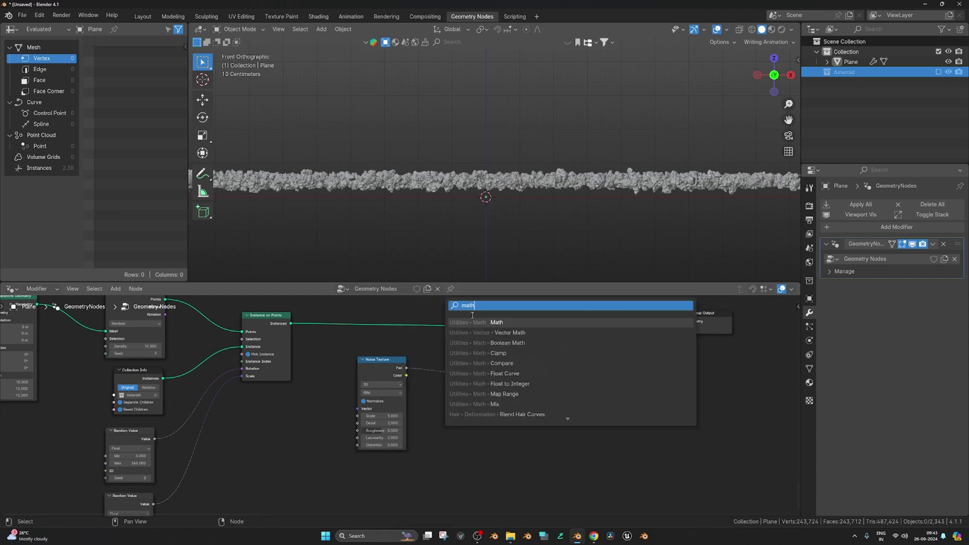
pyautogui.press('Return')
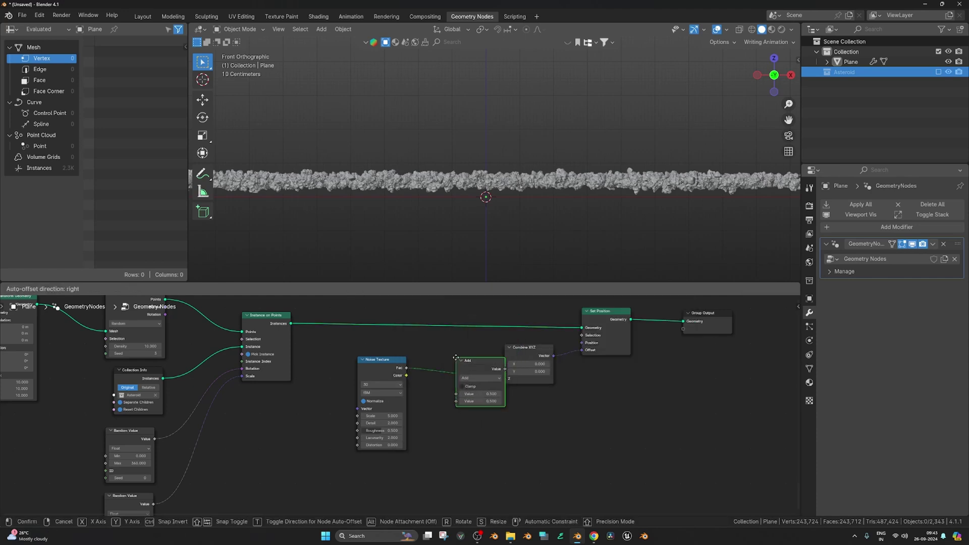
pyautogui.click(504, 383)
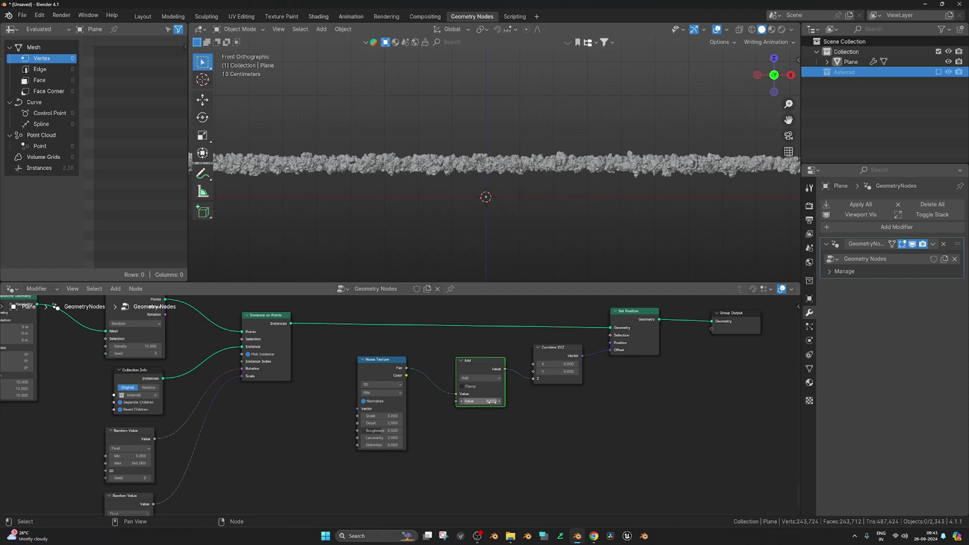
# Change the Math node's operation to Multiply and raise its second value to spread the asteroids vertically.
pyautogui.moveTo(491, 402)
pyautogui.mouseDown()
pyautogui.moveTo(520, 401)
pyautogui.moveTo(484, 402)
pyautogui.moveTo(500, 402)
pyautogui.mouseUp()
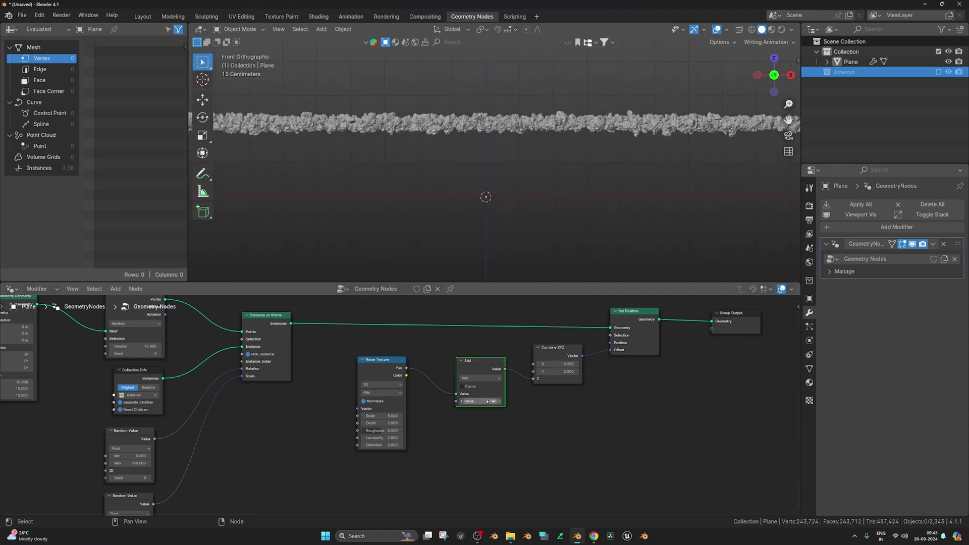
pyautogui.click(491, 402)
pyautogui.click(492, 378)
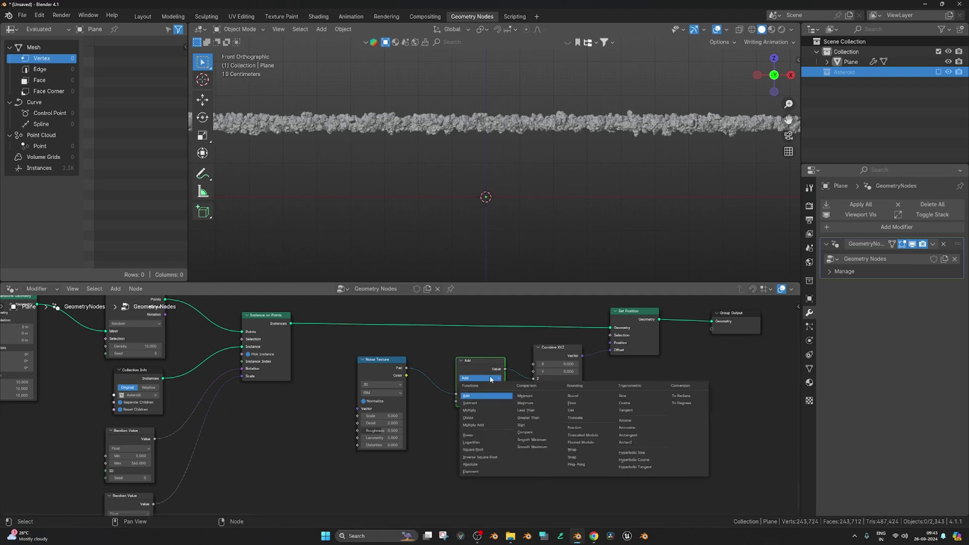
pyautogui.click(474, 410)
pyautogui.moveTo(482, 401); pyautogui.dragTo(515, 402)
pyautogui.scroll(-3, 530, 193)
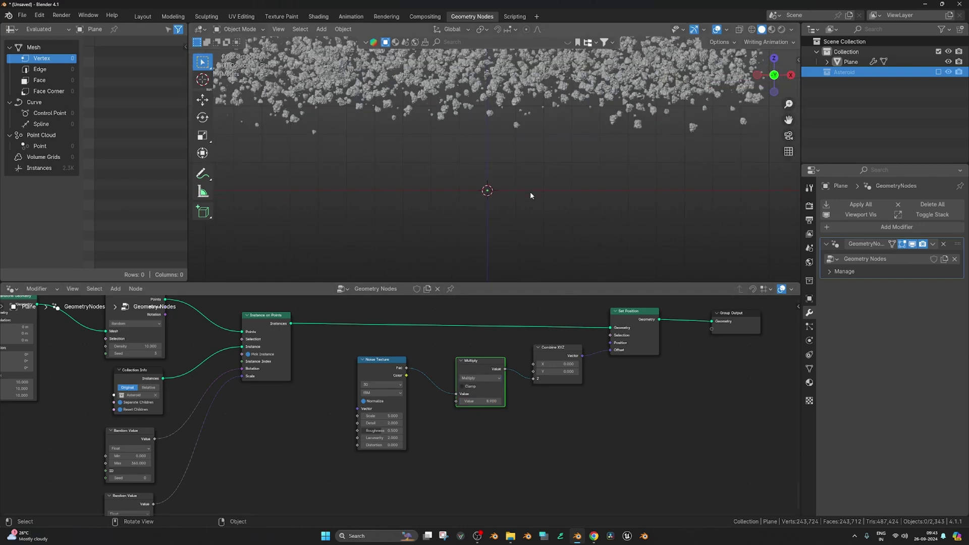
pyautogui.keyDown('shift'); pyautogui.moveTo(527, 169); pyautogui.dragTo(519, 217, button='middle'); pyautogui.keyUp('shift')
pyautogui.press('z')
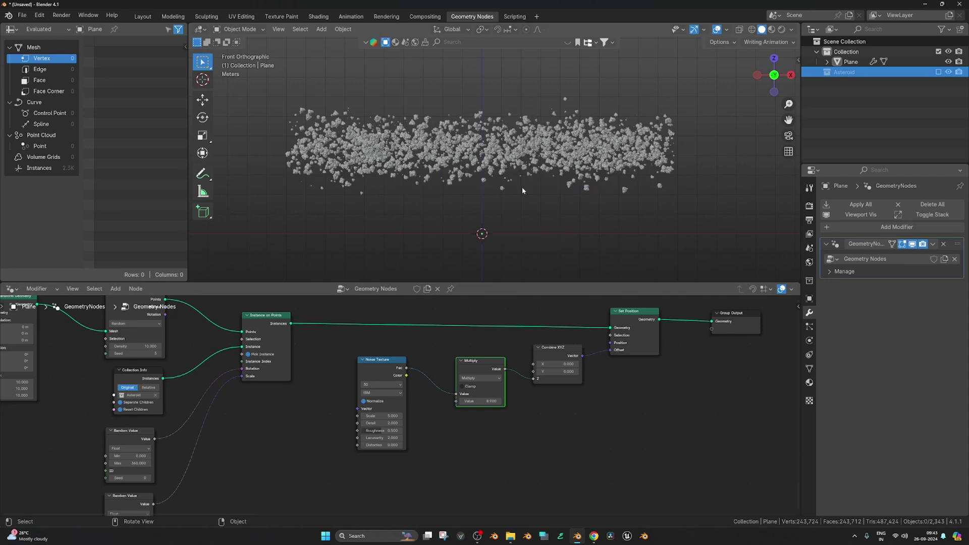
pyautogui.click(546, 149)
pyautogui.press('g')
pyautogui.press('z')
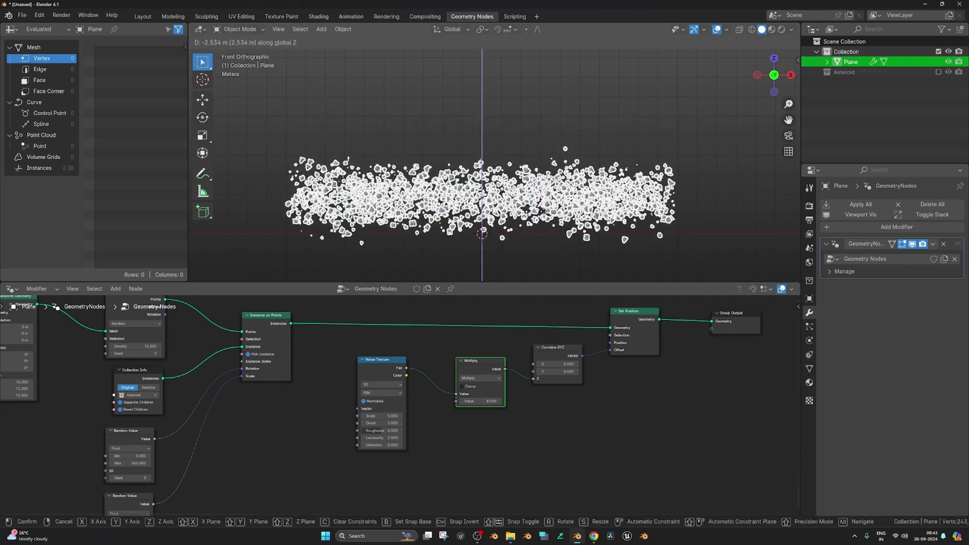
pyautogui.press('Escape')
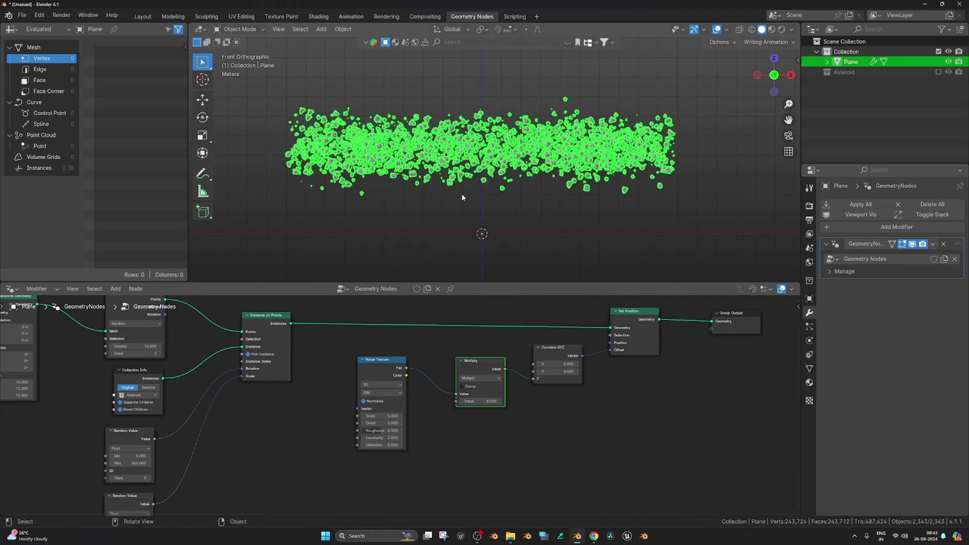
# Adjust the Transform Geometry node's Z translation to centre the asteroid belt vertically on the origin.
pyautogui.moveTo(224, 420); pyautogui.dragTo(369, 453, button='middle')
pyautogui.moveTo(238, 411); pyautogui.dragTo(385, 408, button='middle')
pyautogui.scroll(3, 385, 408)
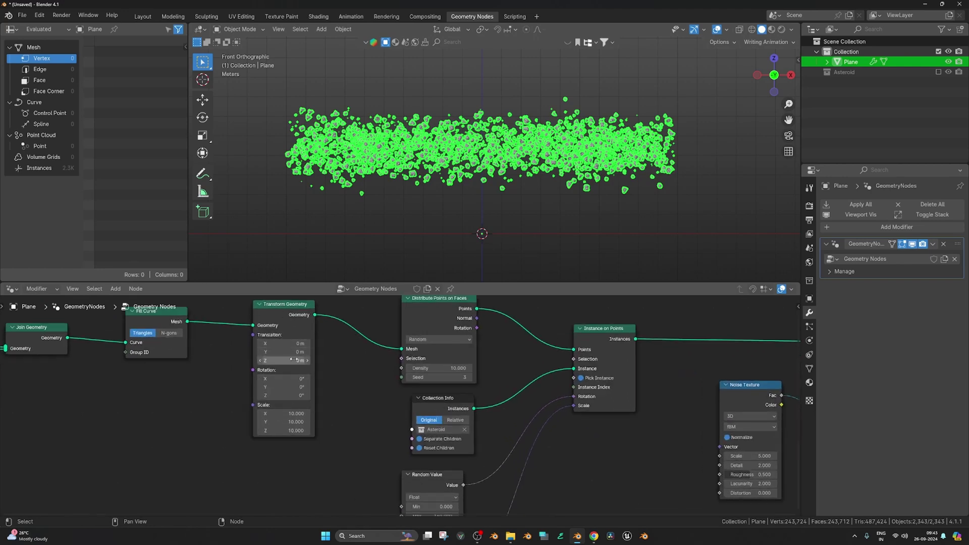
pyautogui.moveTo(294, 360); pyautogui.dragTo(325, 347)
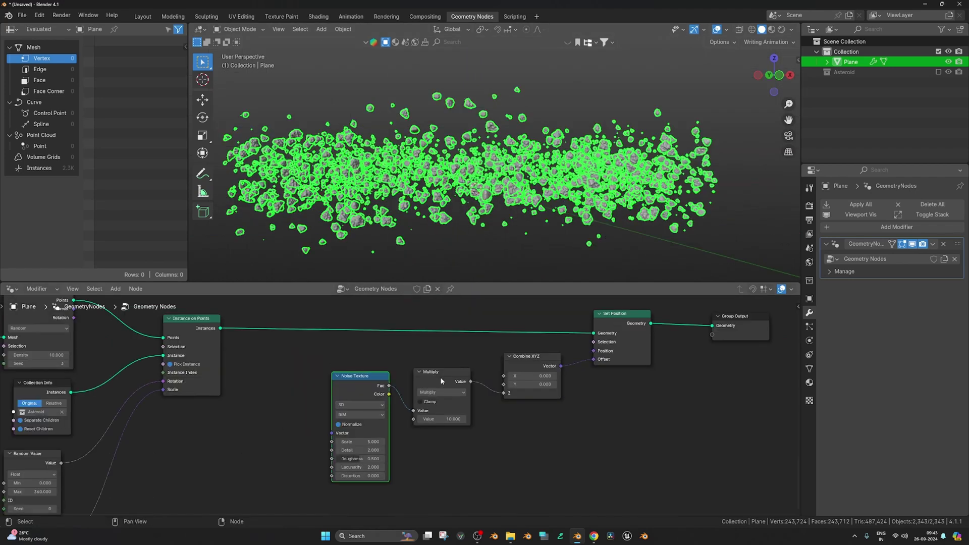
# Deselect the asteroid belt and inspect the vertical spread, sizes and rotations of the rocks up close.
pyautogui.click(440, 377)
pyautogui.click(490, 240)
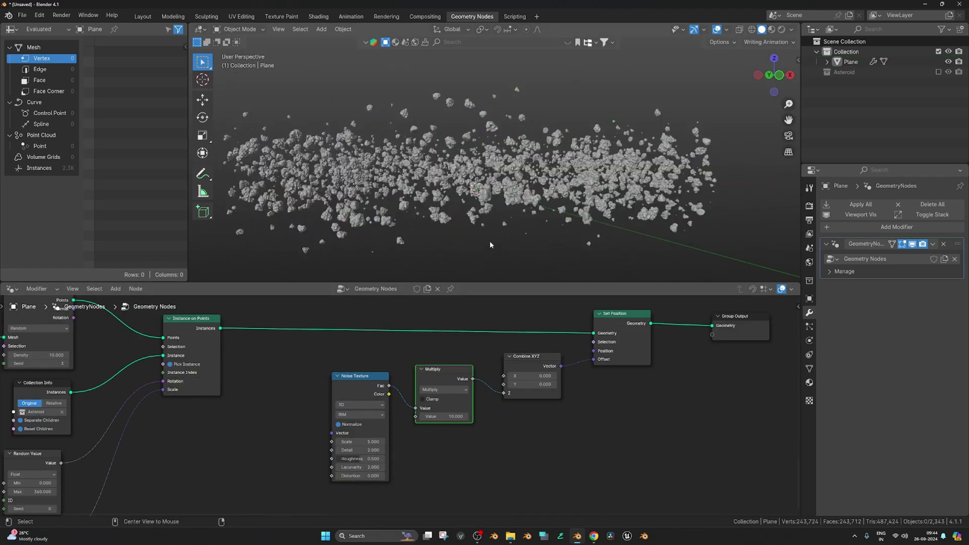
pyautogui.moveTo(489, 241); pyautogui.dragTo(555, 229, button='middle')
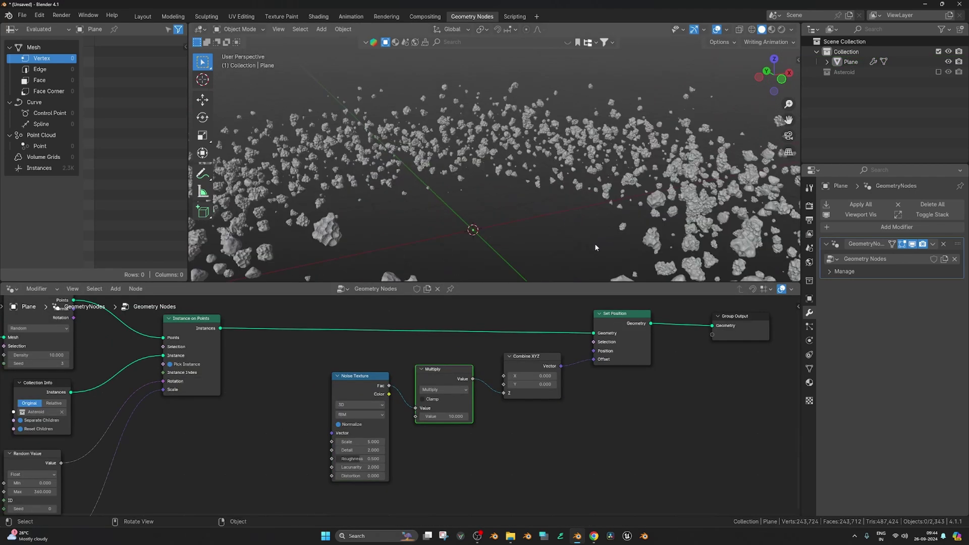
pyautogui.scroll(6, 555, 228)
pyautogui.scroll(2, 556, 229)
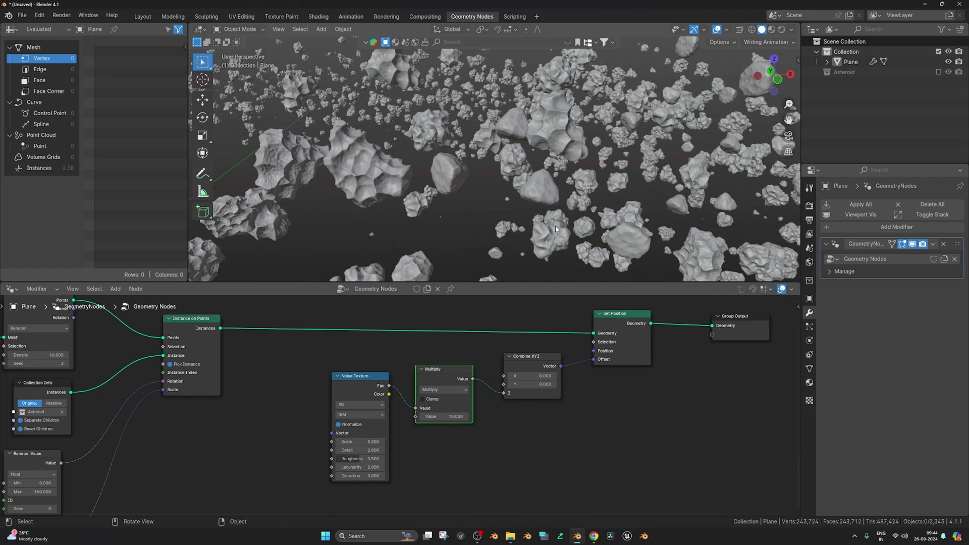
pyautogui.scroll(-3, 550, 225)
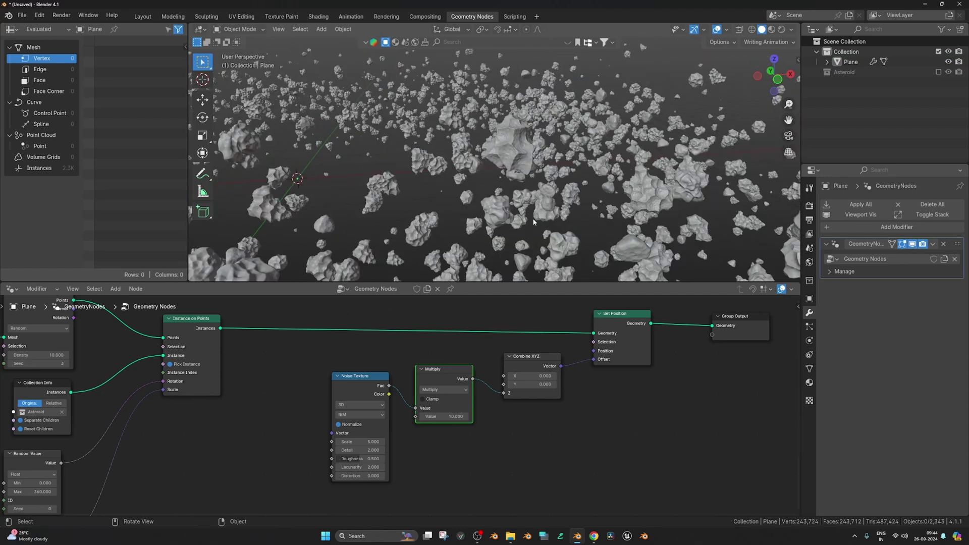
# Rearrange the Collection Info node and the two Random Value nodes to make room on the rotation link.
pyautogui.scroll(-4, 534, 223)
pyautogui.scroll(-4, 409, 401)
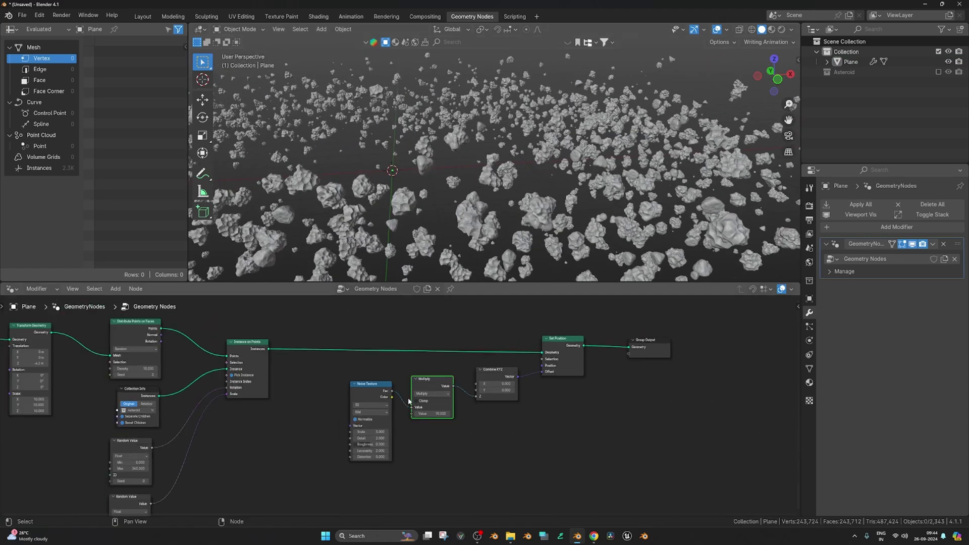
pyautogui.moveTo(409, 400); pyautogui.dragTo(468, 380, button='middle')
pyautogui.scroll(3, 294, 386)
pyautogui.moveTo(295, 391); pyautogui.dragTo(508, 344, button='middle')
pyautogui.moveTo(374, 382); pyautogui.dragTo(264, 392)
pyautogui.moveTo(379, 314); pyautogui.dragTo(339, 310)
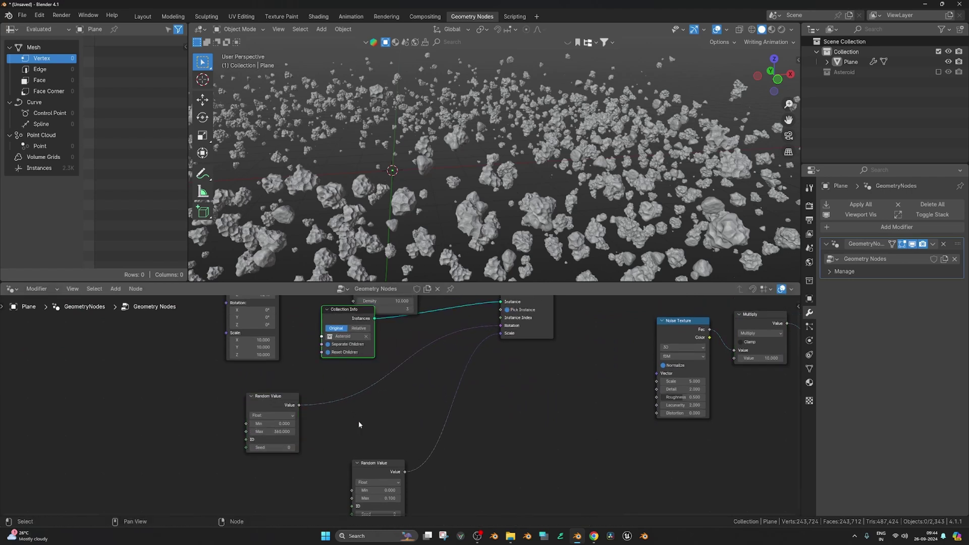
pyautogui.moveTo(372, 464); pyautogui.dragTo(420, 472)
# Insert a Math node set to Add between the rotation Random Value node and the Rotation input of Instance on Points.
pyautogui.hotkey('shift', 'a')
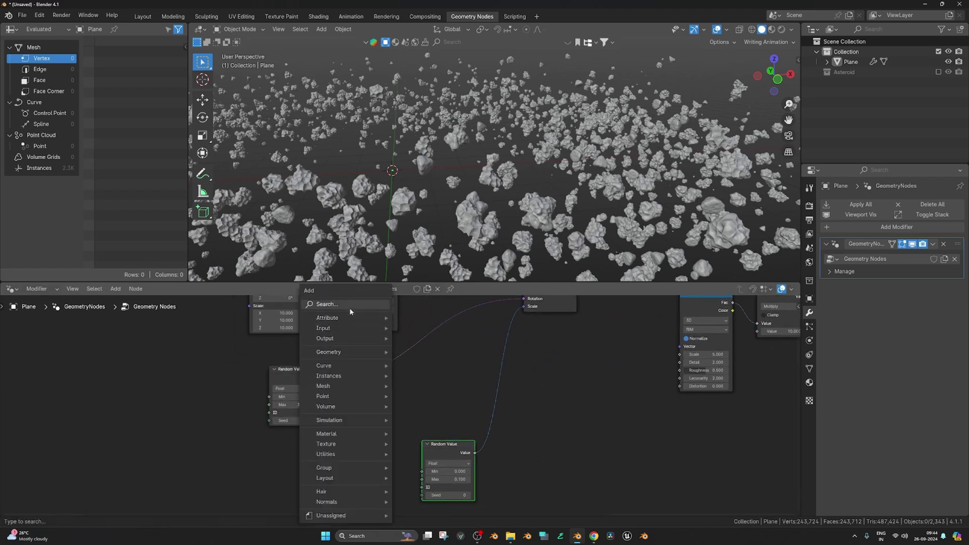
pyautogui.write('math')
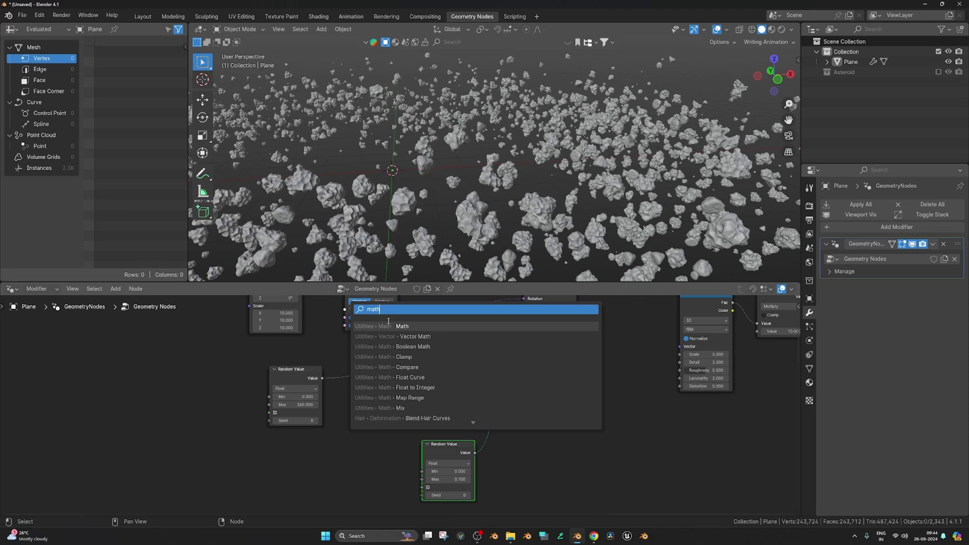
pyautogui.press('Return')
pyautogui.click(373, 387)
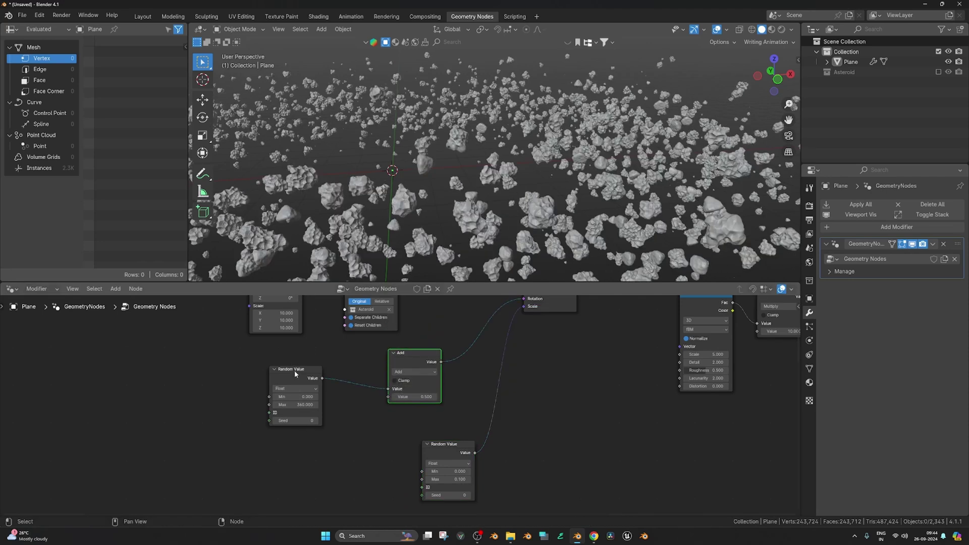
# Add a Scene Time node below the rotation Random Value node and connect its Seconds output to the Add node's second value.
pyautogui.hotkey('shift', 'a')
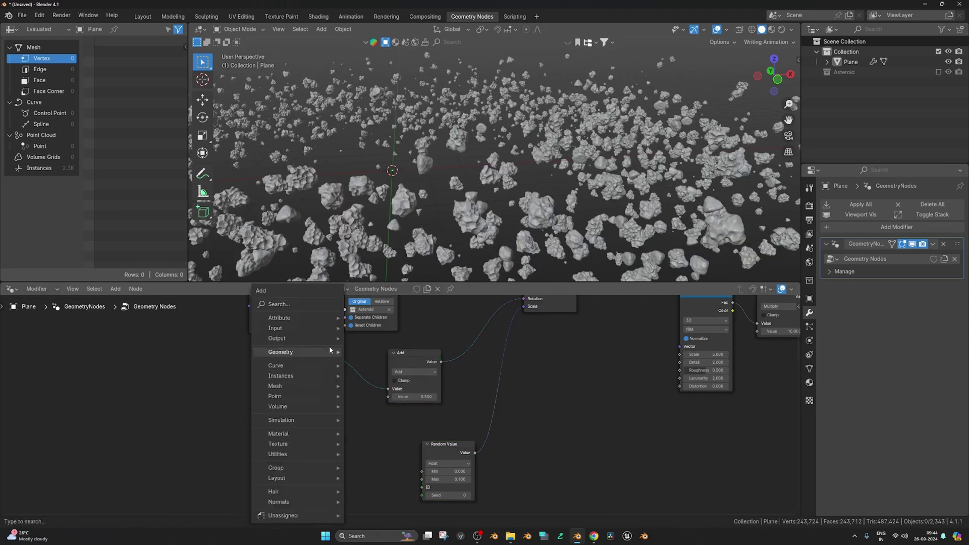
pyautogui.click(314, 305)
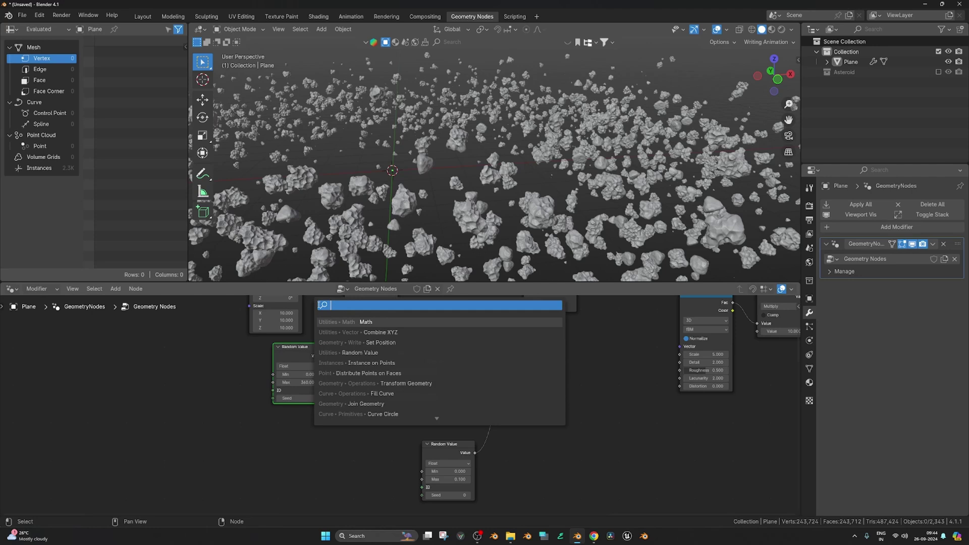
pyautogui.write('sce')
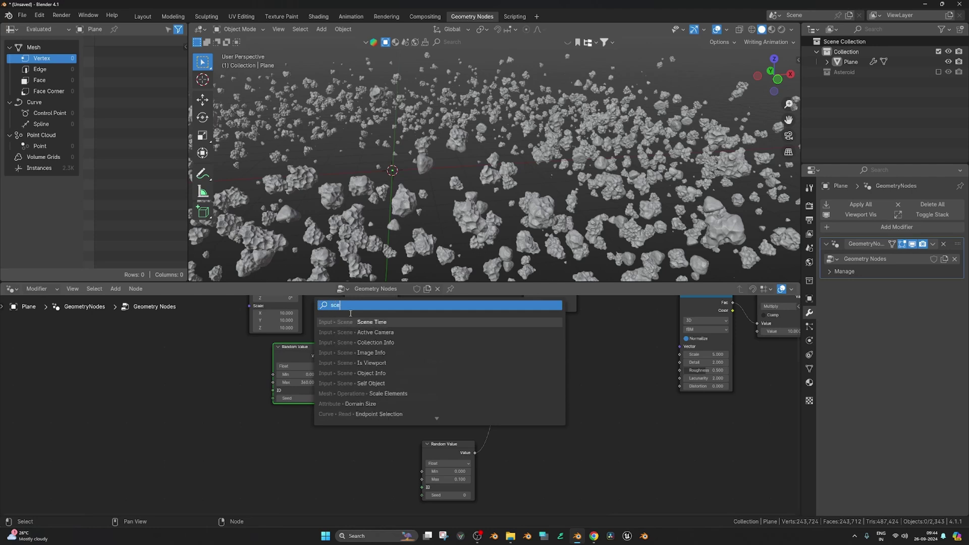
pyautogui.click(350, 321)
pyautogui.click(318, 428)
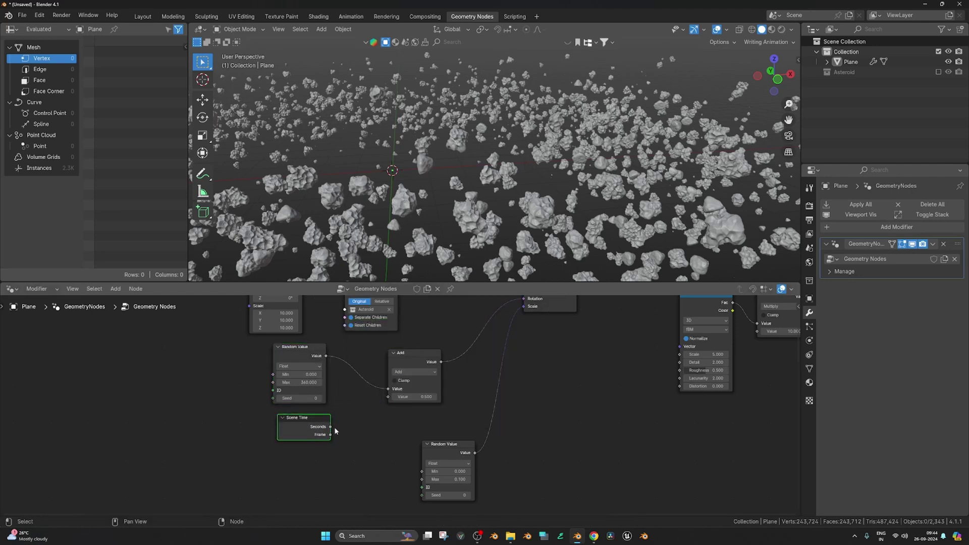
pyautogui.moveTo(330, 427); pyautogui.dragTo(390, 399)
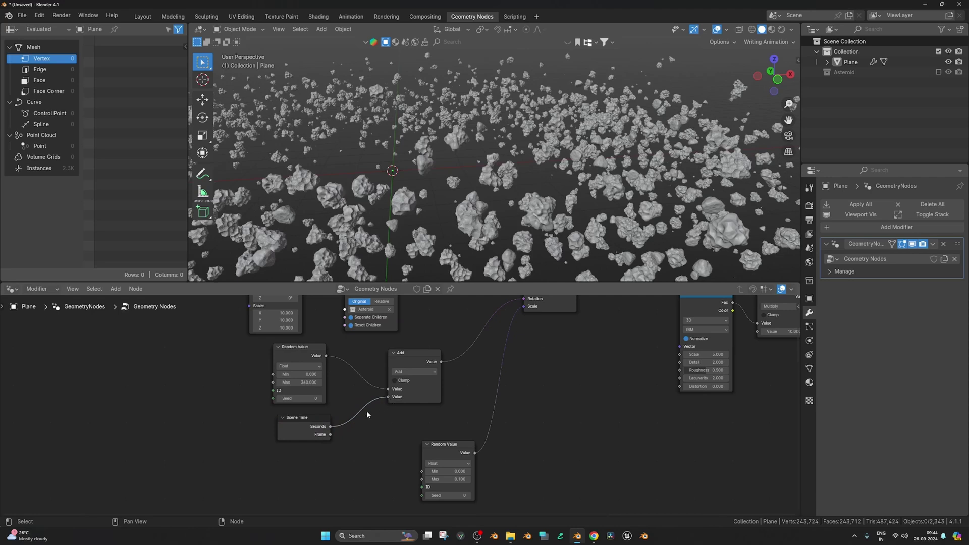
# Play the animation to check the rotation speed of the asteroids, and return to the first frame.
pyautogui.press('space')
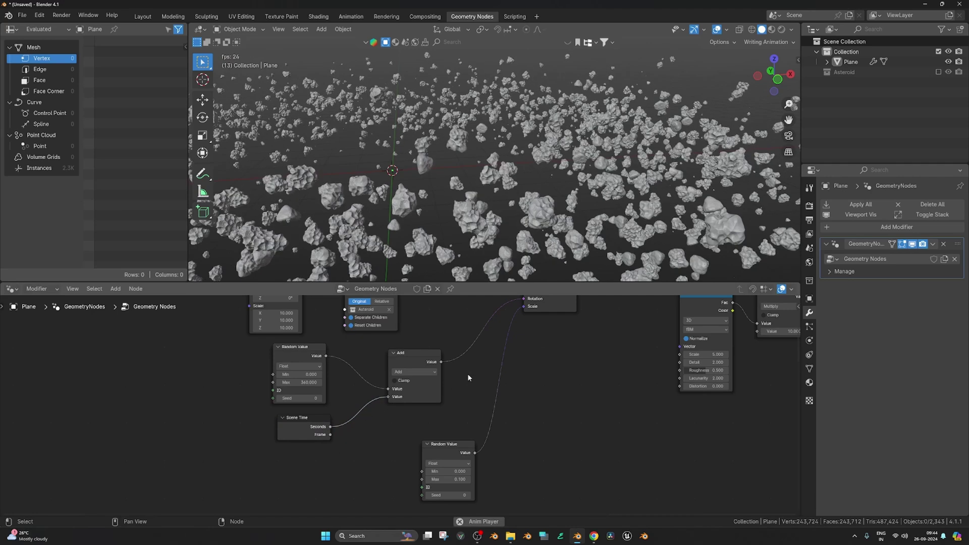
pyautogui.moveTo(535, 245); pyautogui.dragTo(564, 224, button='middle')
pyautogui.hotkey('shift', 'Left')
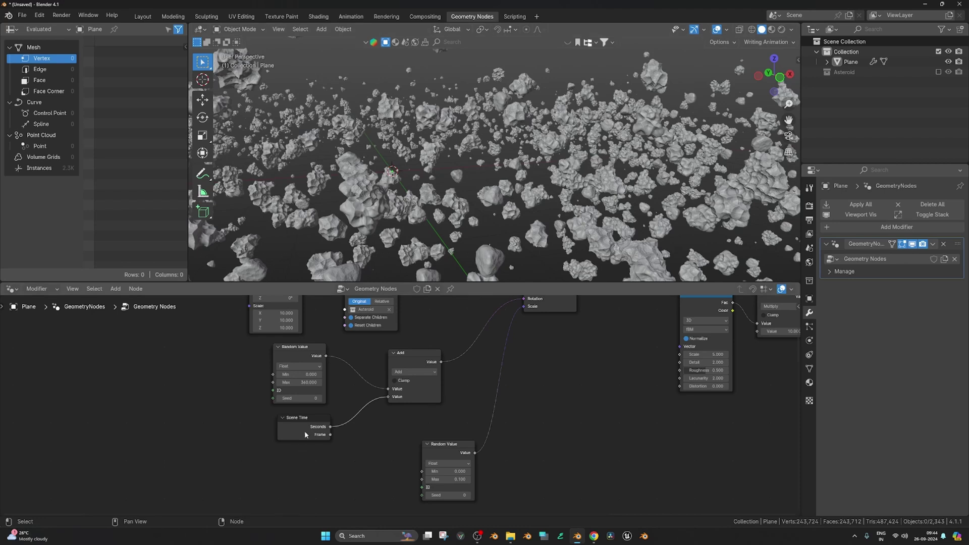
# Insert a Math node between Scene Time and the Add node and set its operation to Divide.
pyautogui.moveTo(304, 435); pyautogui.dragTo(247, 441)
pyautogui.hotkey('shift', 'a')
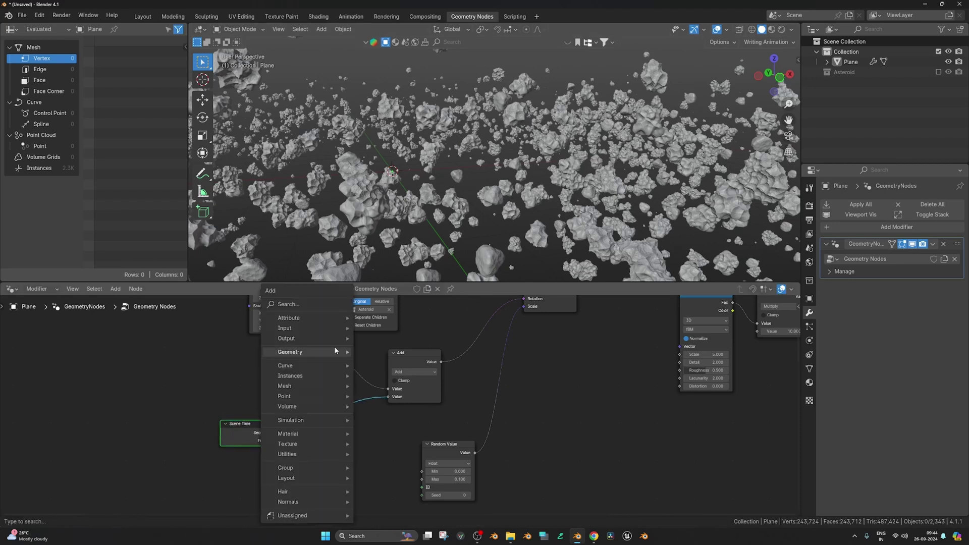
pyautogui.click(300, 303)
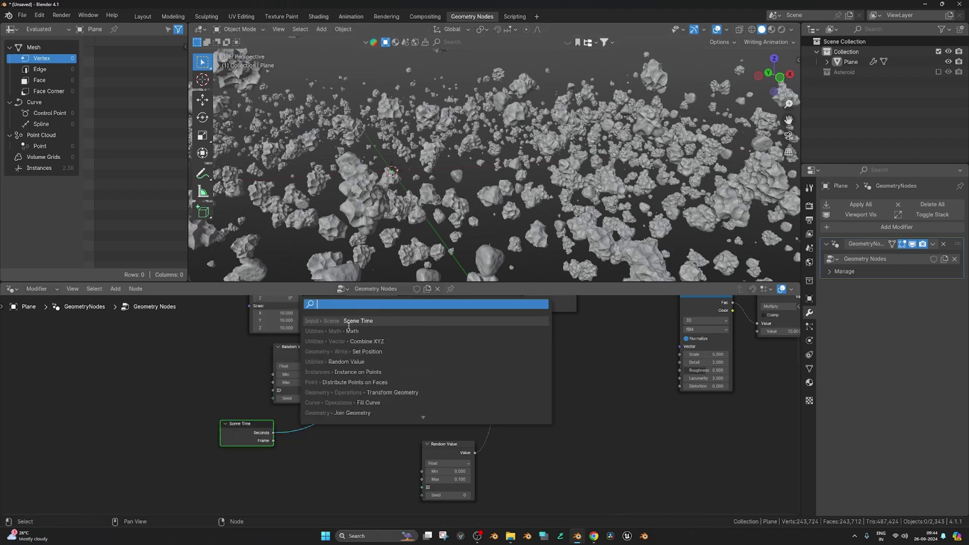
pyautogui.write('math')
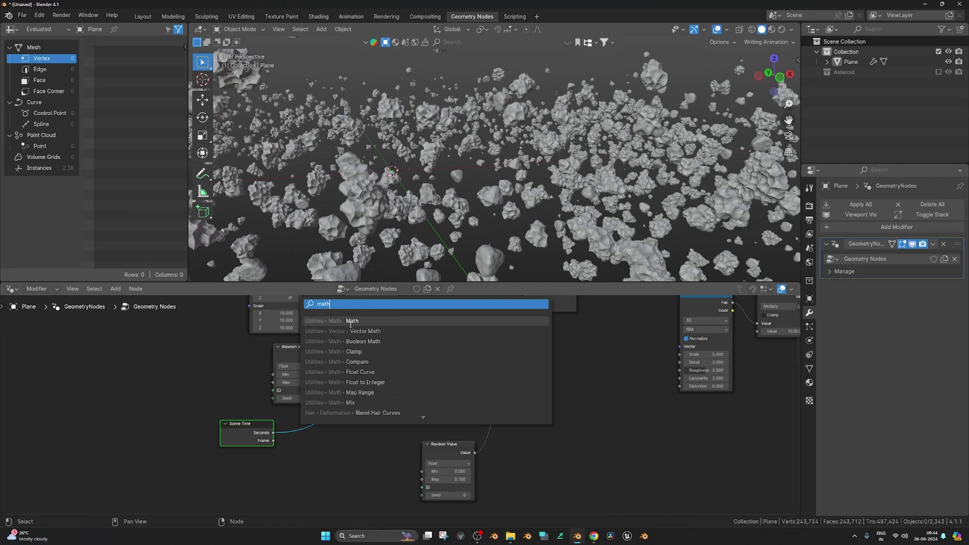
pyautogui.click(351, 322)
pyautogui.click(347, 462)
pyautogui.click(340, 425)
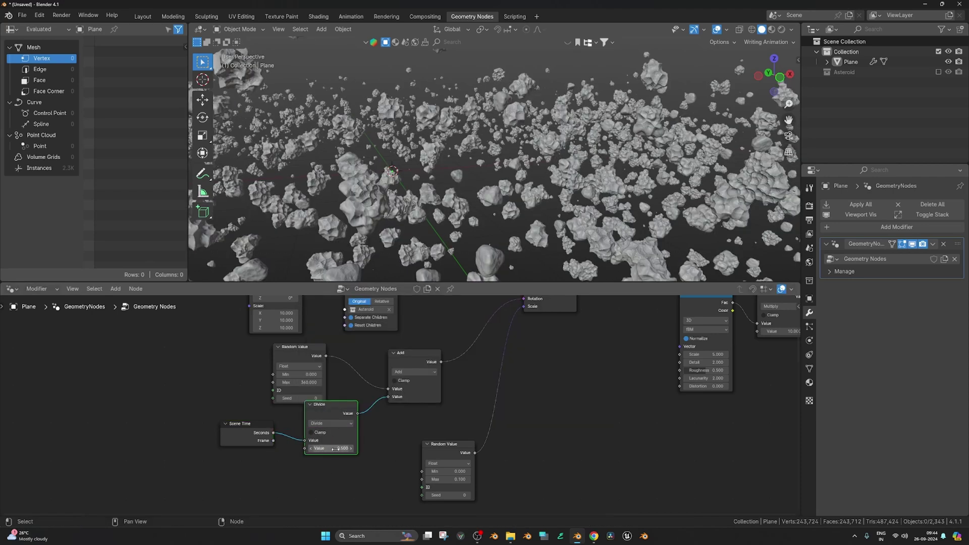
# Play the animation and set the Divide node's second value to 5.
pyautogui.press('space')
pyautogui.moveTo(335, 448); pyautogui.dragTo(373, 447)
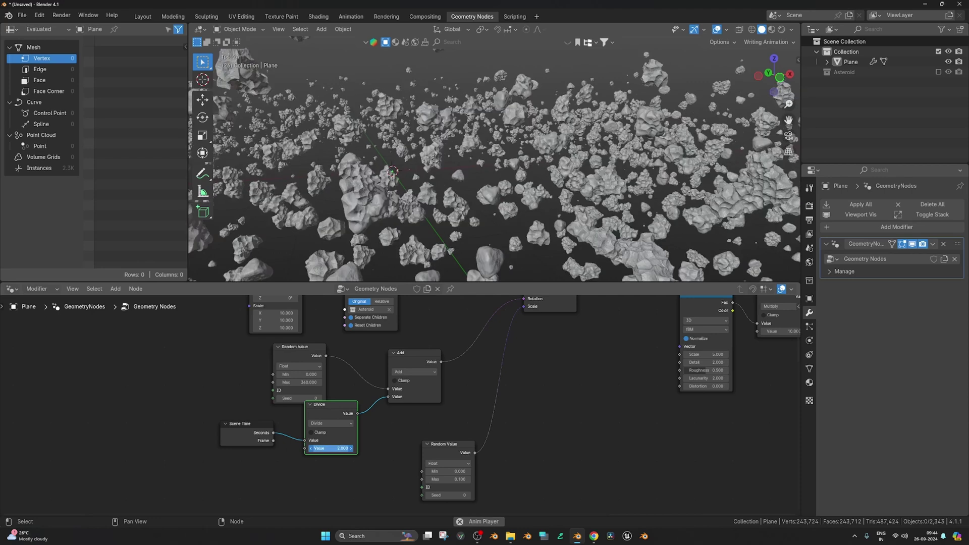
pyautogui.click(337, 448)
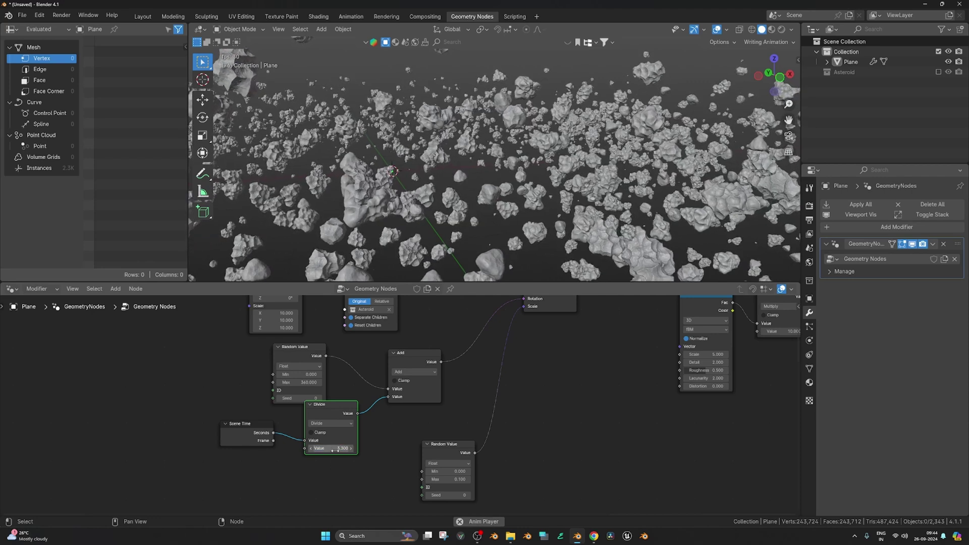
pyautogui.write('5')
pyautogui.press('Return')
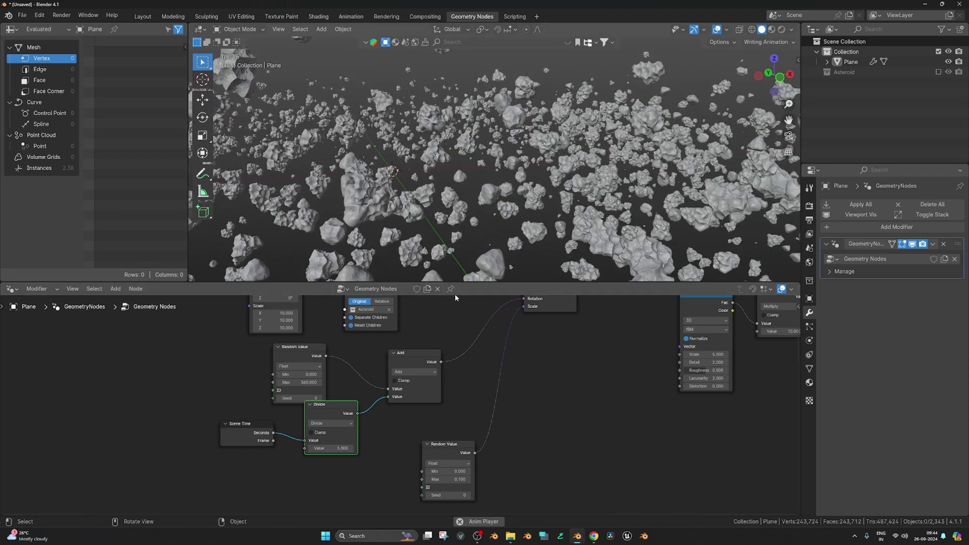
# Set the Divide node's second value to 10 and move the node clear of the Random Value node.
pyautogui.scroll(2, 376, 439)
pyautogui.click(313, 459)
pyautogui.write('10')
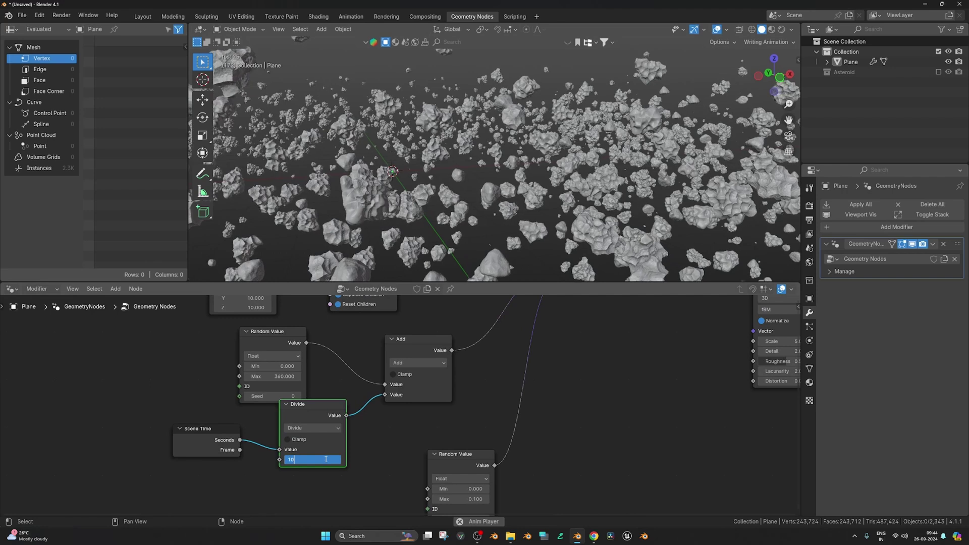
pyautogui.press('Return')
pyautogui.moveTo(372, 384); pyautogui.dragTo(376, 400, button='middle')
pyautogui.moveTo(312, 430); pyautogui.dragTo(317, 447)
# Examine the slowed asteroid rotation from several angles during playback, then stop and return to the first frame.
pyautogui.moveTo(532, 177); pyautogui.dragTo(517, 180, button='middle')
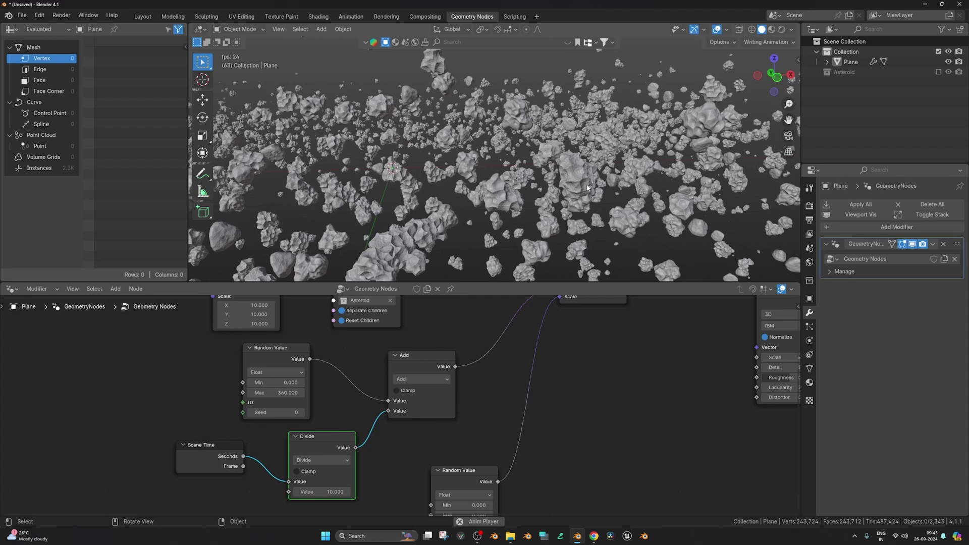
pyautogui.moveTo(602, 198); pyautogui.dragTo(584, 204, button='middle')
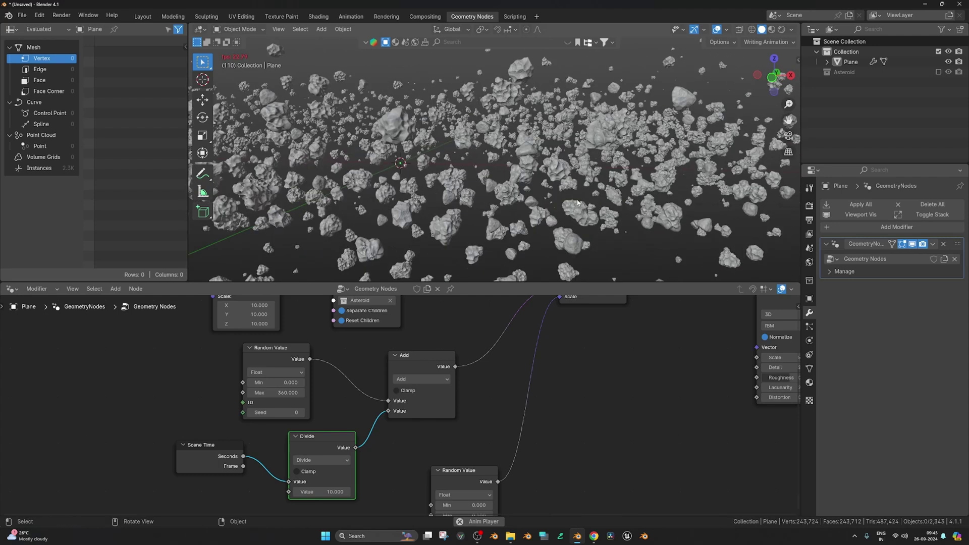
pyautogui.press('space')
pyautogui.hotkey('shift', 'Left')
pyautogui.scroll(-2, 560, 211)
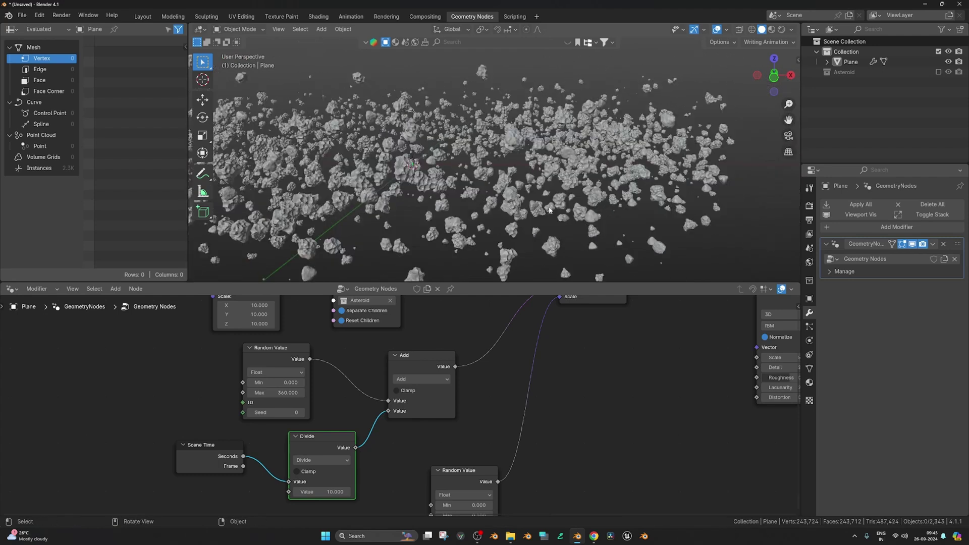
pyautogui.press('space')
pyautogui.press('space')
pyautogui.hotkey('shift', 'Left')
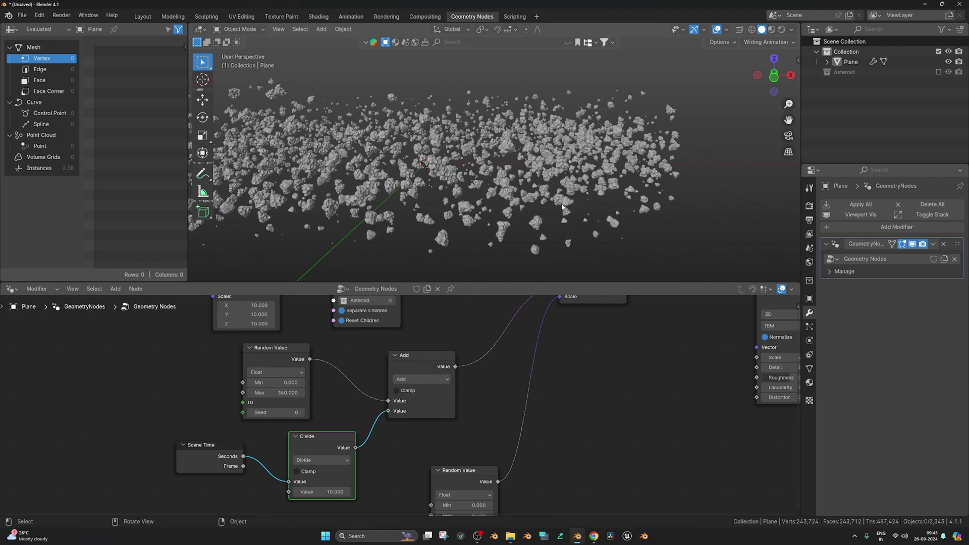
# Move the Noise Texture, Multiply, Combine XYZ, Set Position and Group Output nodes farther away from Instance on Points.
pyautogui.moveTo(554, 206); pyautogui.dragTo(565, 207, button='middle')
pyautogui.scroll(-5, 565, 340)
pyautogui.moveTo(564, 342); pyautogui.dragTo(279, 369, button='middle')
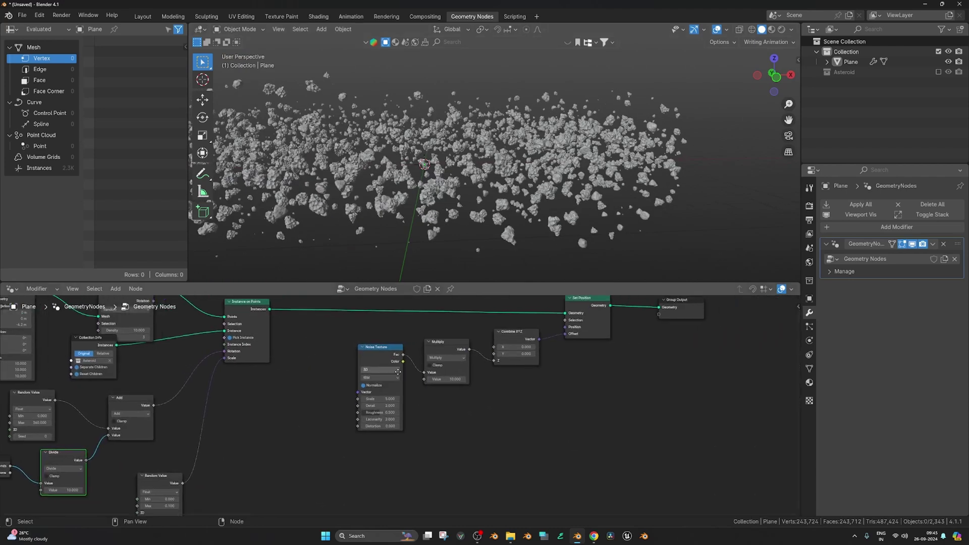
pyautogui.moveTo(652, 422); pyautogui.dragTo(400, 317)
pyautogui.press('g')
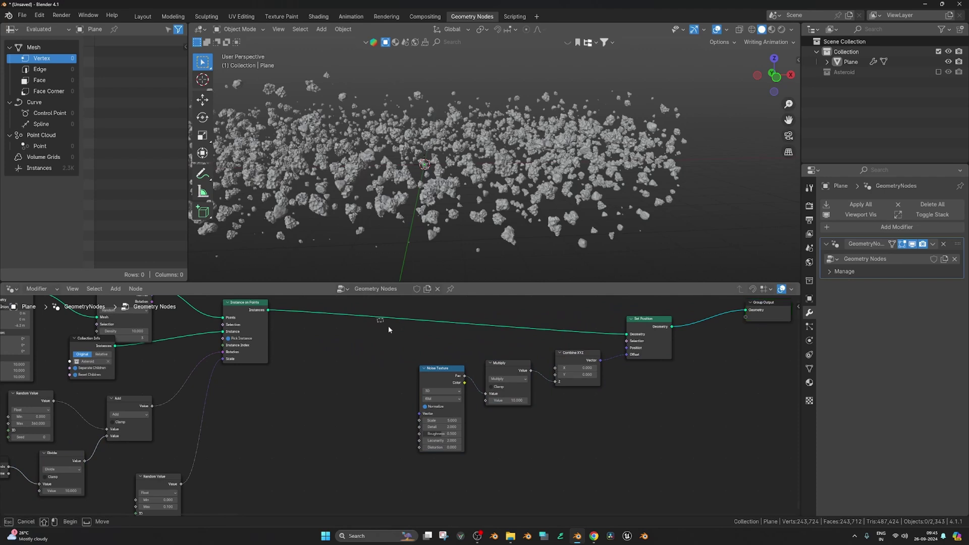
pyautogui.click(678, 410)
# Insert a Translate Instances node between Instance on Points and Set Position.
pyautogui.moveTo(315, 330); pyautogui.dragTo(314, 395, button='middle')
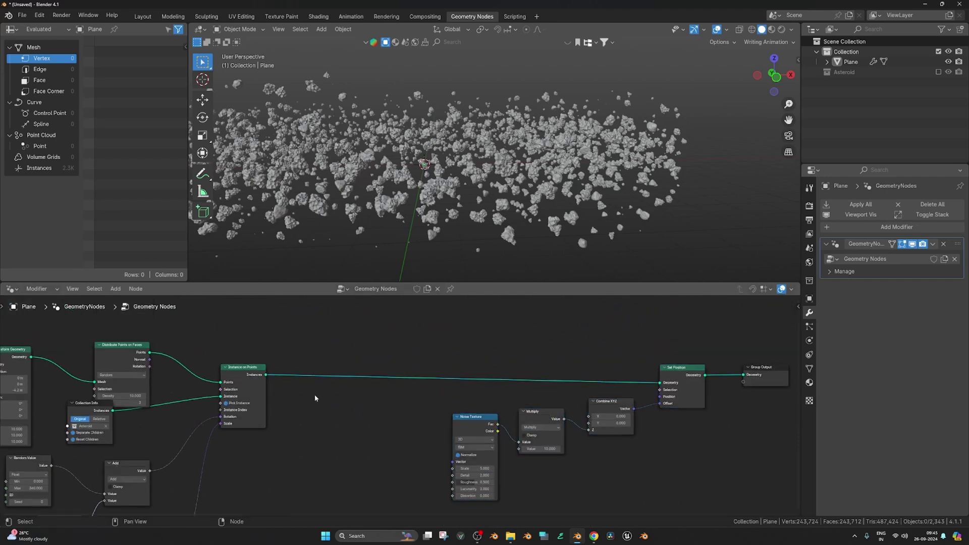
pyautogui.hotkey('shift', 'a')
pyautogui.write('trans')
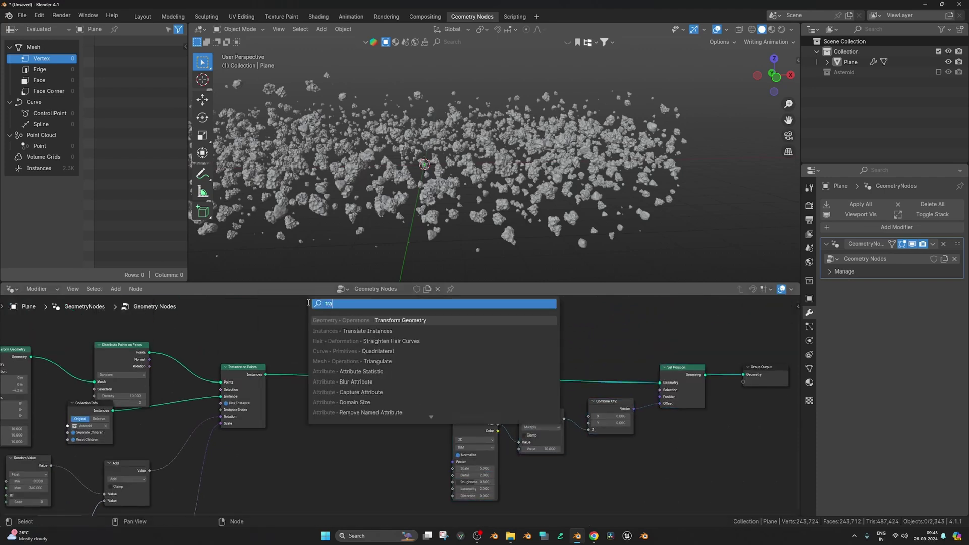
pyautogui.click(365, 333)
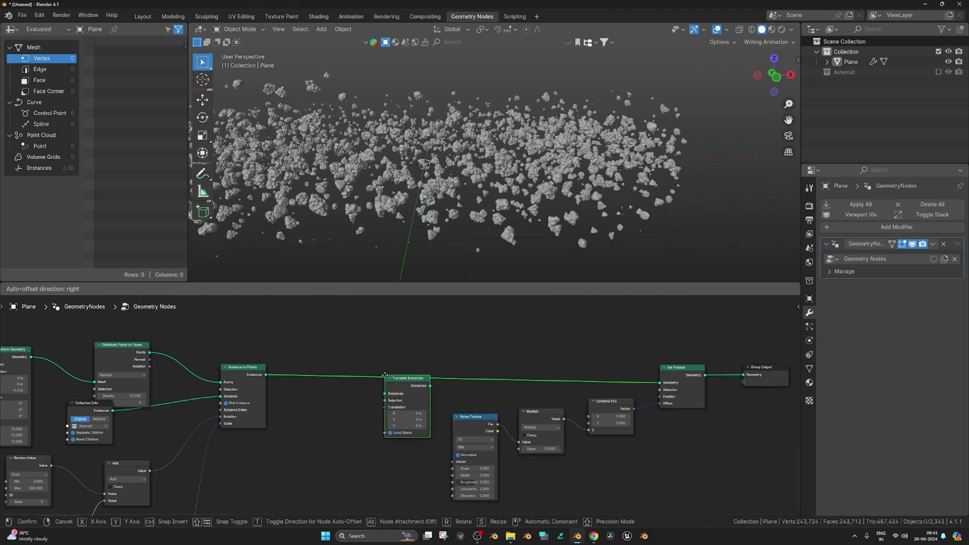
pyautogui.click(399, 356)
pyautogui.scroll(3, 399, 356)
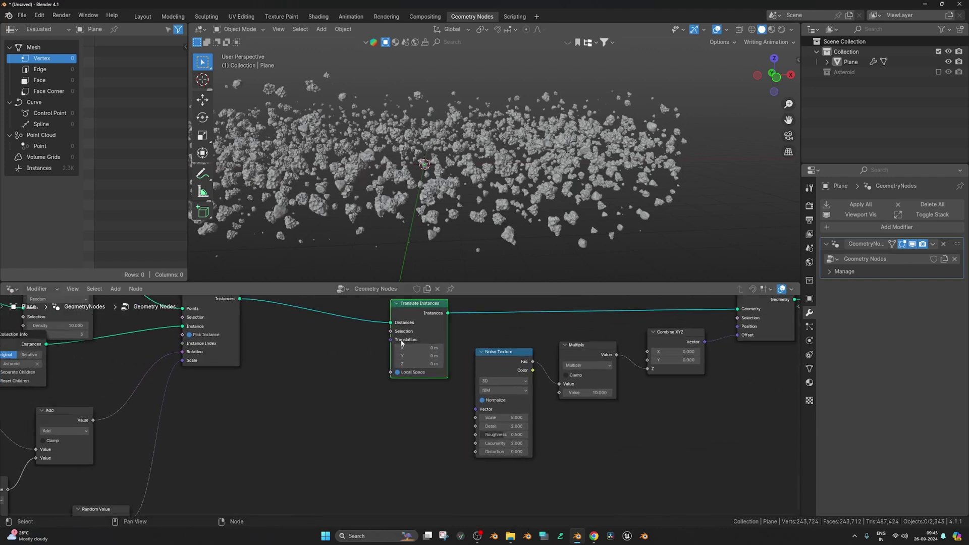
# Add a Math node set to Add beside the Translate Instances node.
pyautogui.press('KP_1')
pyautogui.keyDown('shift'); pyautogui.moveTo(526, 178); pyautogui.dragTo(626, 177, button='middle'); pyautogui.keyUp('shift')
pyautogui.moveTo(329, 395); pyautogui.dragTo(389, 383, button='middle')
pyautogui.scroll(-1, 394, 377)
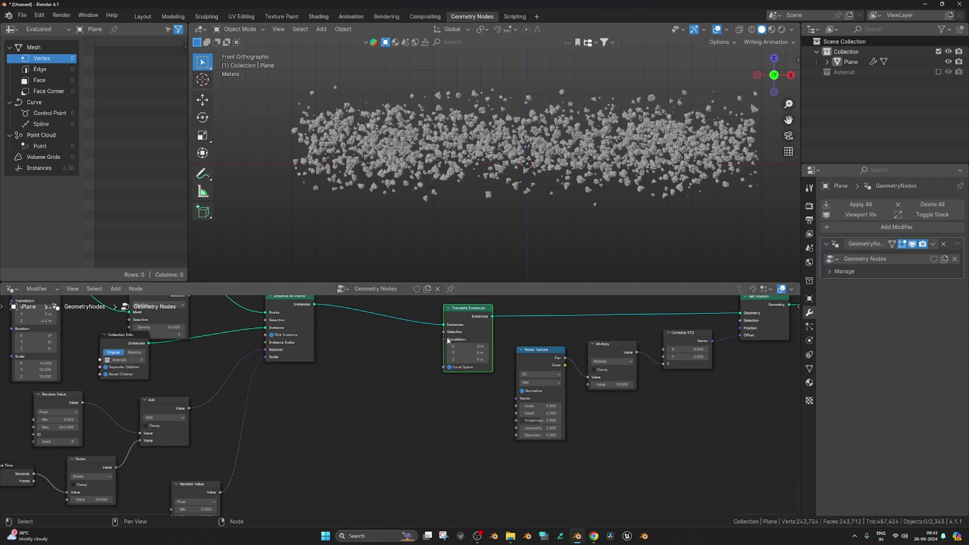
pyautogui.hotkey('shift', 'a')
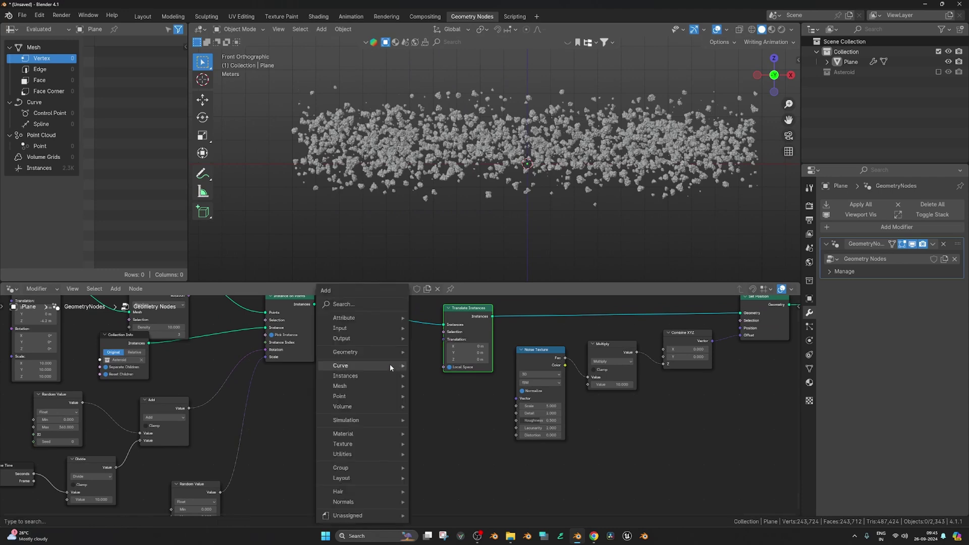
pyautogui.click(359, 305)
pyautogui.write('add')
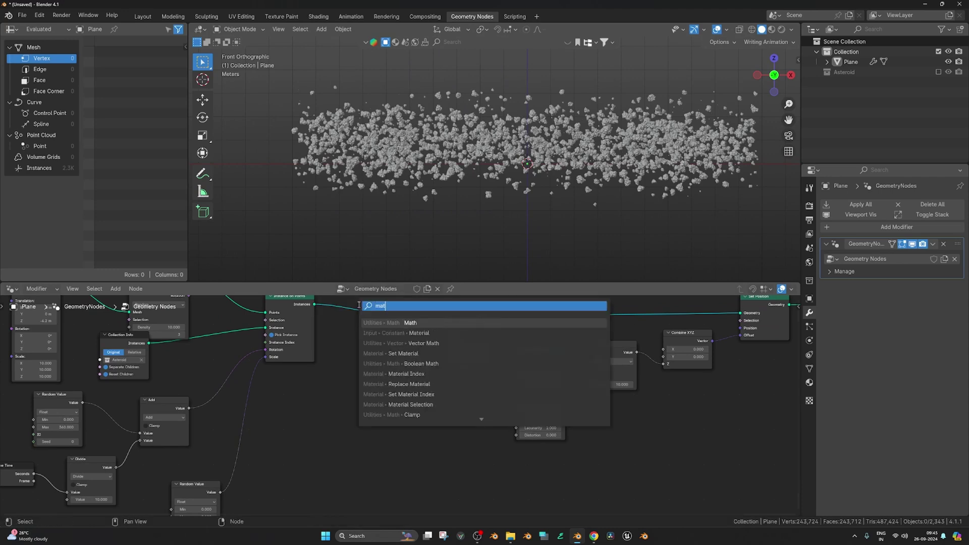
pyautogui.press('Return')
pyautogui.click(380, 352)
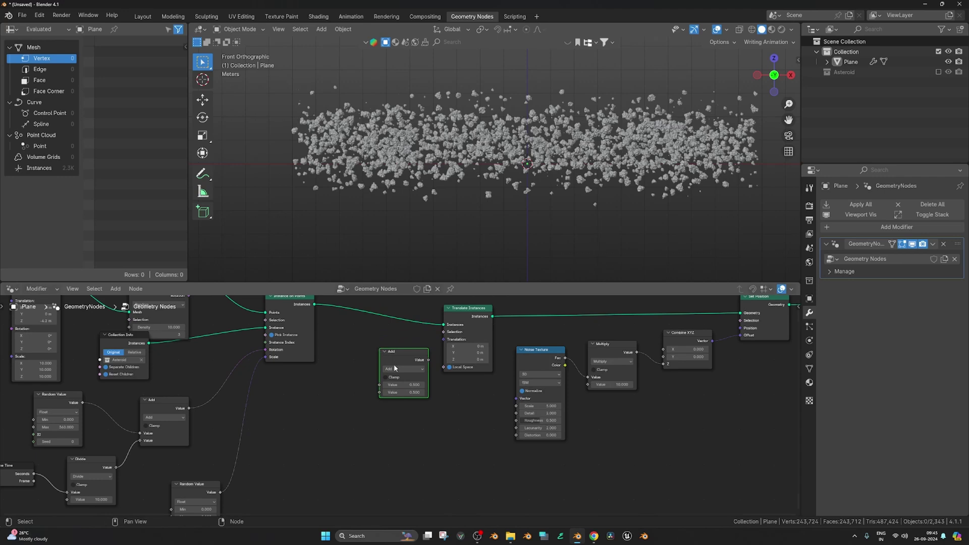
pyautogui.press('g')
pyautogui.click(388, 368)
# Duplicate the new Add node and change the copy's operation to Greater Than.
pyautogui.hotkey('shift', 'd')
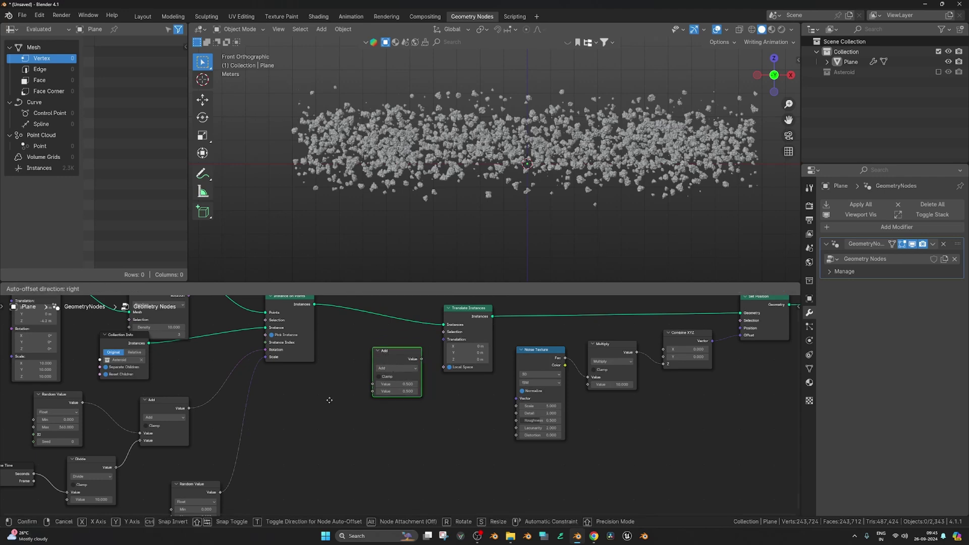
pyautogui.click(314, 396)
pyautogui.click(320, 406)
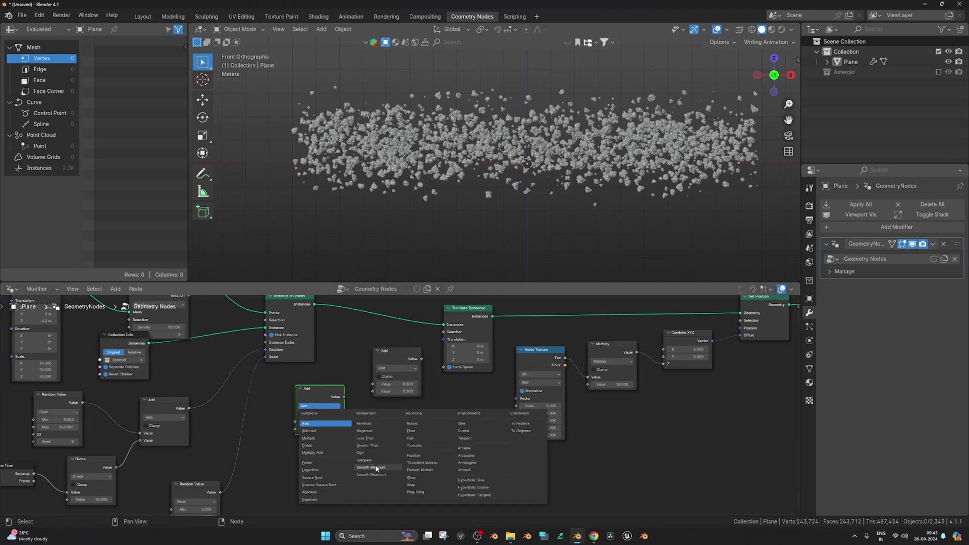
pyautogui.click(376, 446)
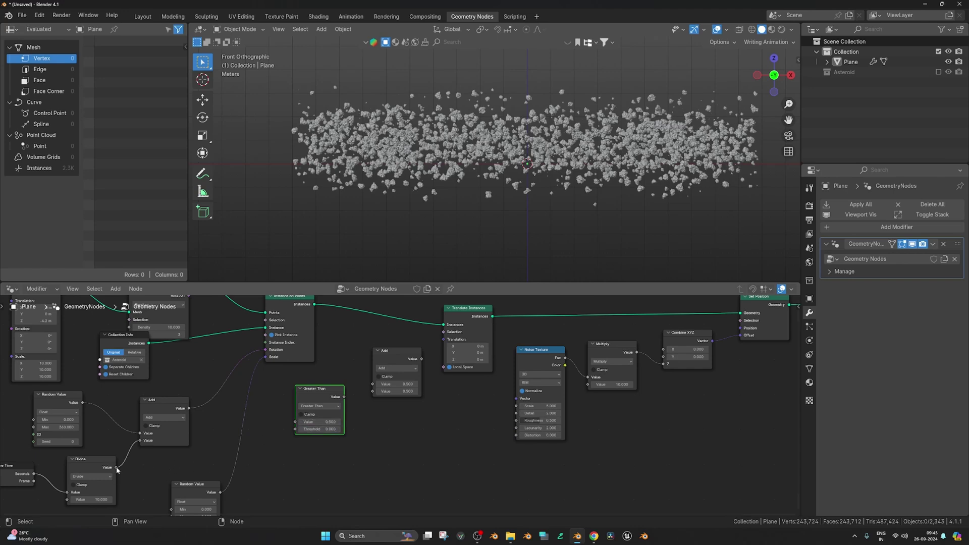
# Link the Divide node's output to Greater Than, Greater Than to the new Add node, and Add to Translate Instances' Translation.
pyautogui.moveTo(116, 468); pyautogui.dragTo(177, 434)
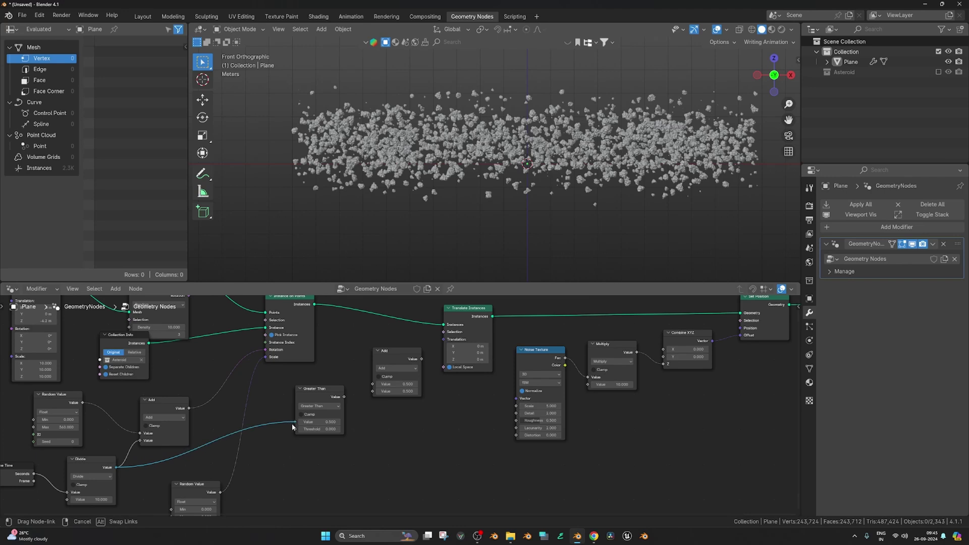
pyautogui.moveTo(292, 428); pyautogui.dragTo(373, 386)
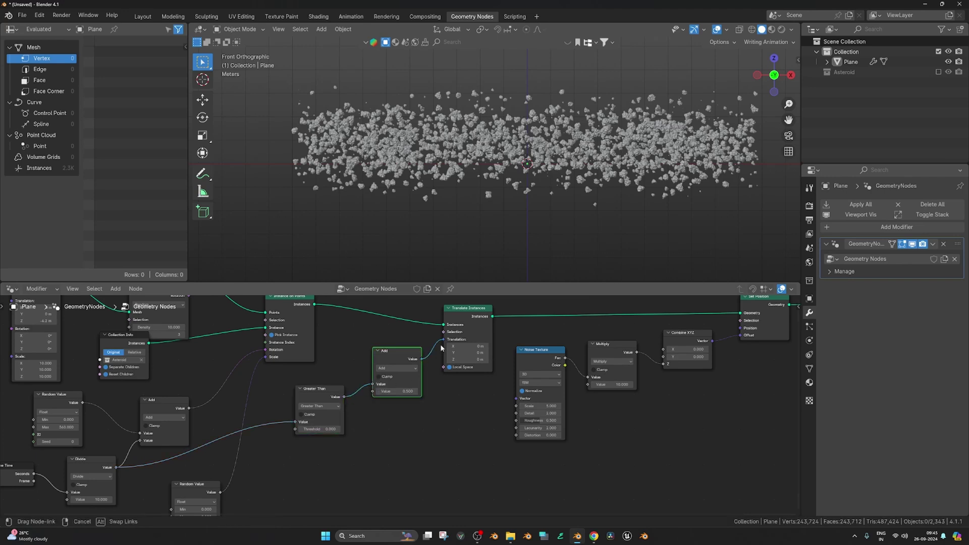
pyautogui.moveTo(441, 346); pyautogui.dragTo(443, 340)
# Play the animation in front view and set the second value of the Add node feeding Translate Instances to 0.01.
pyautogui.press('space')
pyautogui.keyDown('shift'); pyautogui.moveTo(516, 225); pyautogui.dragTo(481, 229, button='middle'); pyautogui.keyUp('shift')
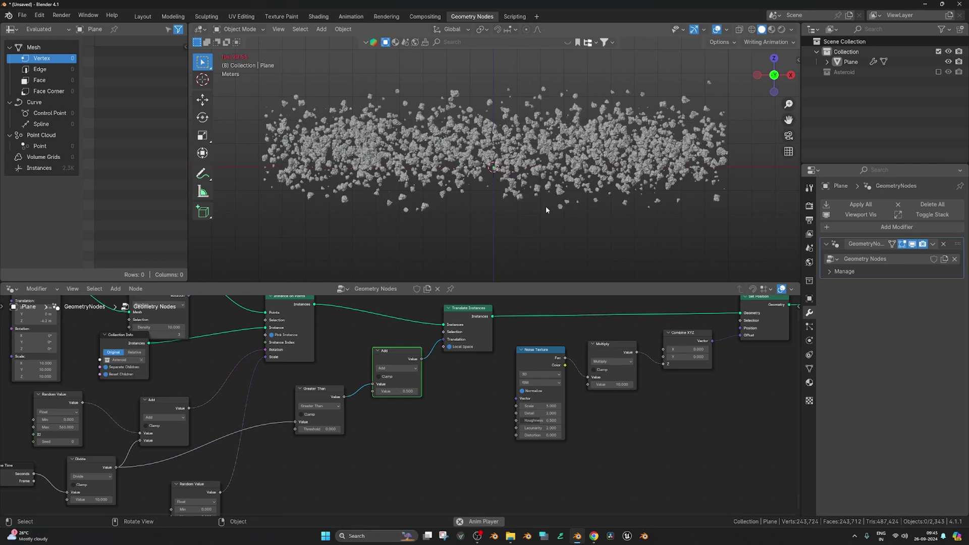
pyautogui.scroll(3, 547, 207)
pyautogui.scroll(-2, 568, 198)
pyautogui.keyDown('shift'); pyautogui.moveTo(592, 196); pyautogui.dragTo(563, 203, button='middle'); pyautogui.keyUp('shift')
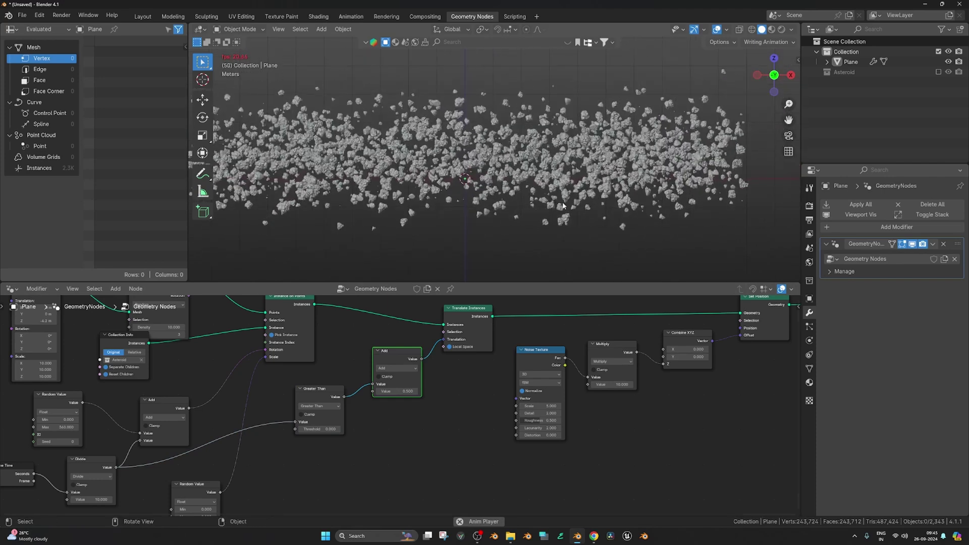
pyautogui.click(411, 391)
pyautogui.write('10')
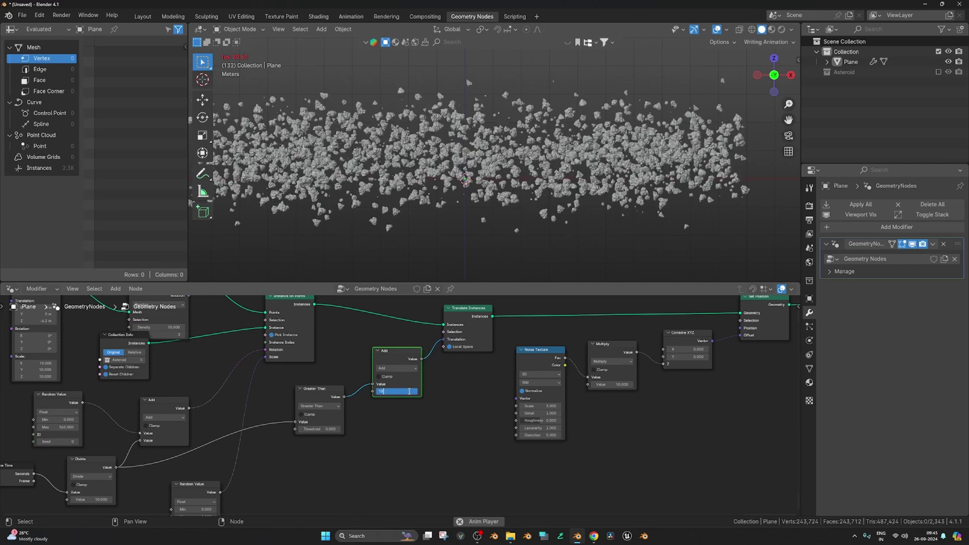
pyautogui.press('Return')
pyautogui.click(410, 393)
pyautogui.write('.0')
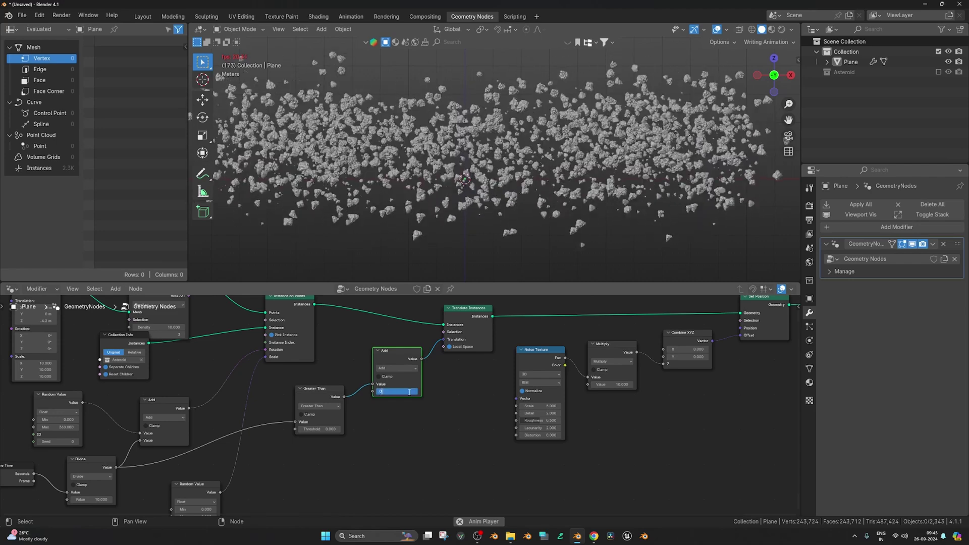
pyautogui.write('.01')
pyautogui.press('Return')
pyautogui.scroll(2, 517, 222)
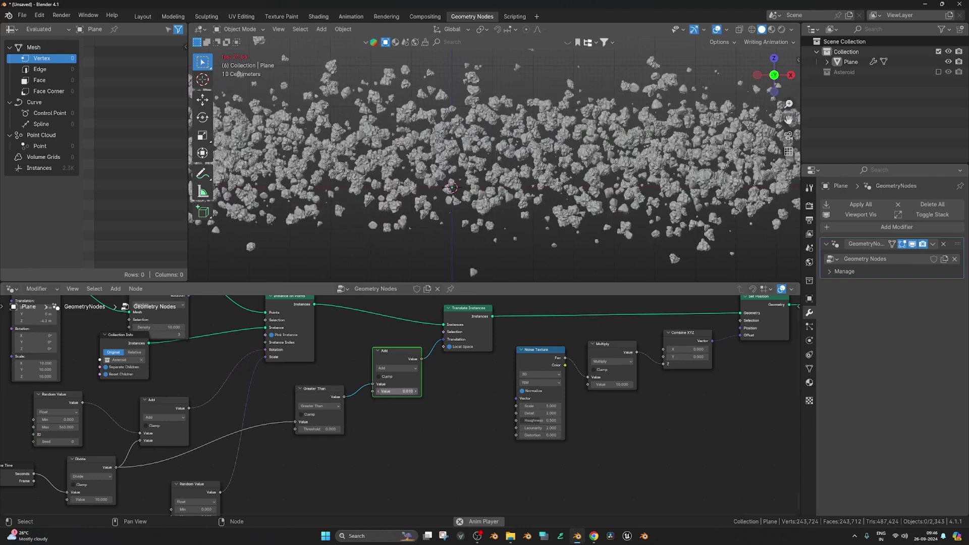
# Set that Add node's second value to 0.001, then stop playback and return to the first frame.
pyautogui.click(395, 392)
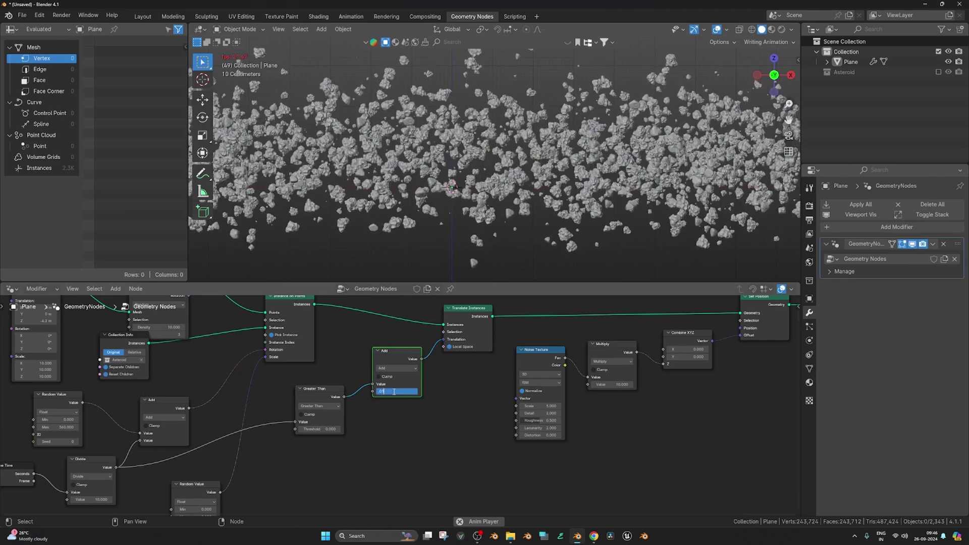
pyautogui.write('.001')
pyautogui.press('Return')
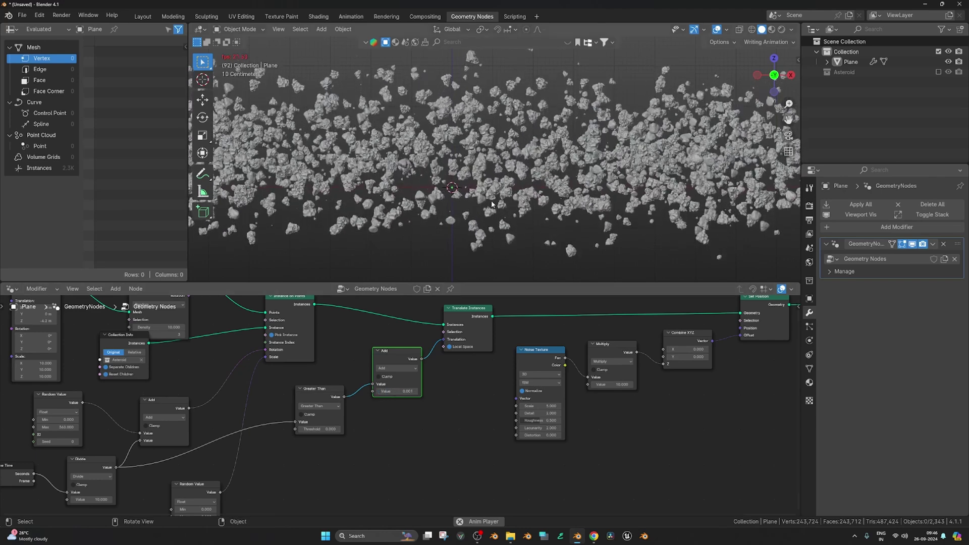
pyautogui.press('space')
pyautogui.hotkey('shift', 'Left')
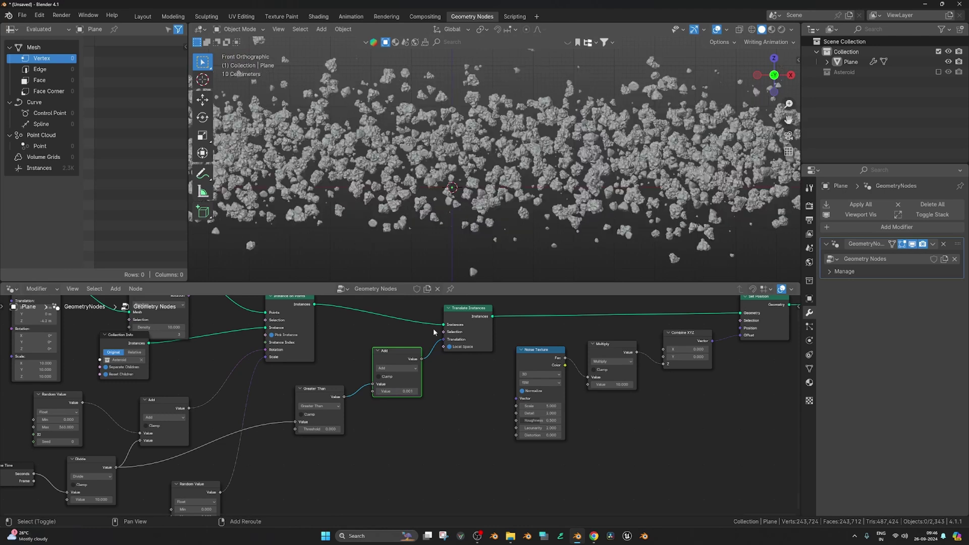
# Restart playback, change the Add node feeding Translate Instances to Multiply, and set its second value to 0.01.
pyautogui.press('space')
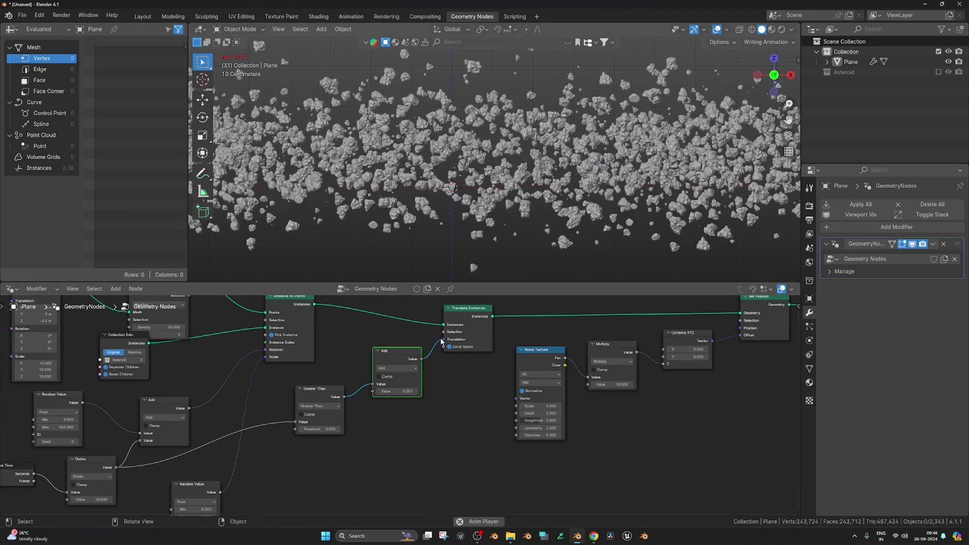
pyautogui.scroll(1, 408, 372)
pyautogui.click(393, 359)
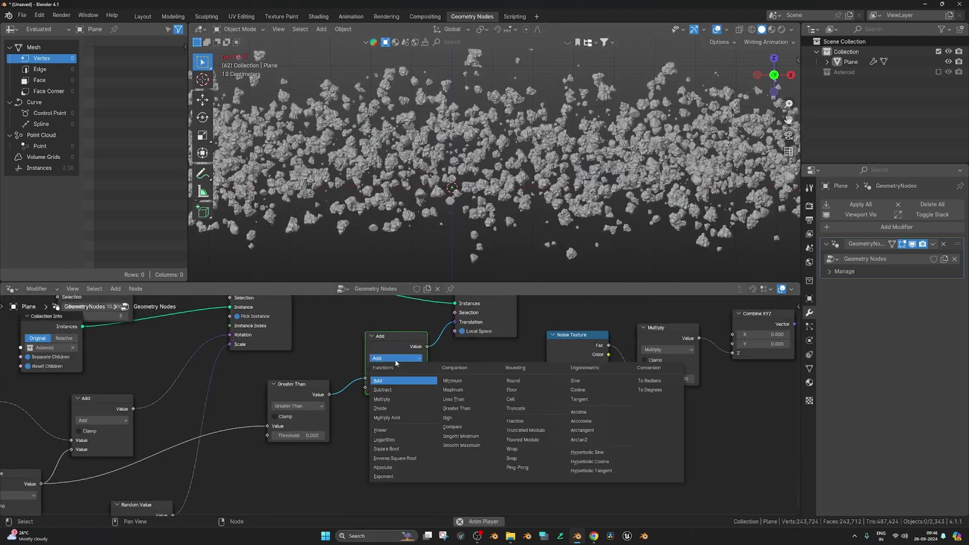
pyautogui.click(390, 400)
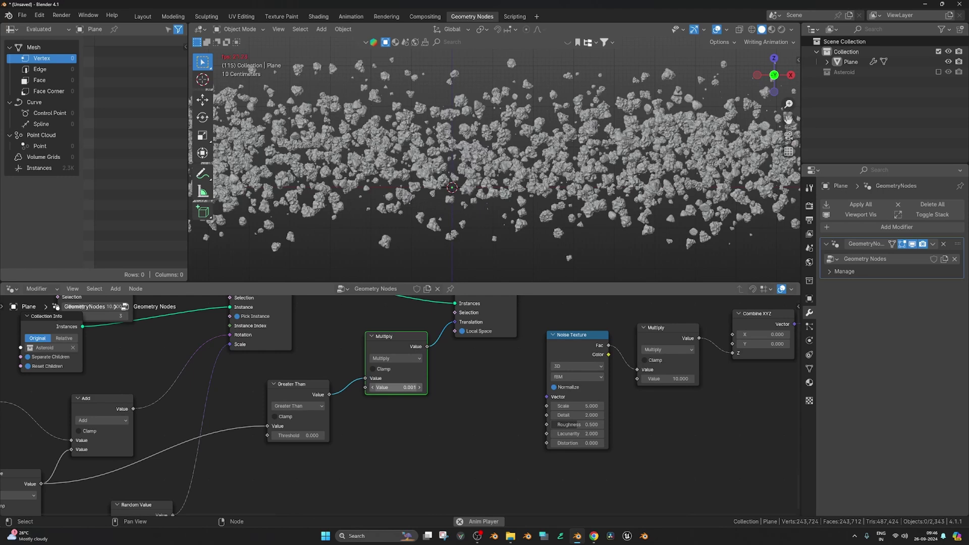
pyautogui.click(409, 387)
pyautogui.write('.01')
pyautogui.press('Return')
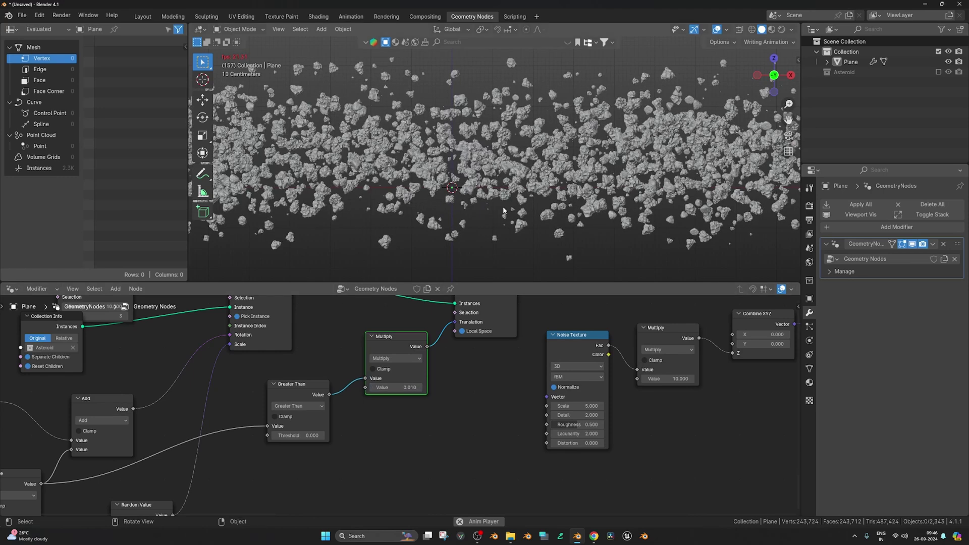
# Try 0.1 as the second value of the Multiply node feeding Translate Instances, then set it back to 0.01.
pyautogui.scroll(6, 509, 195)
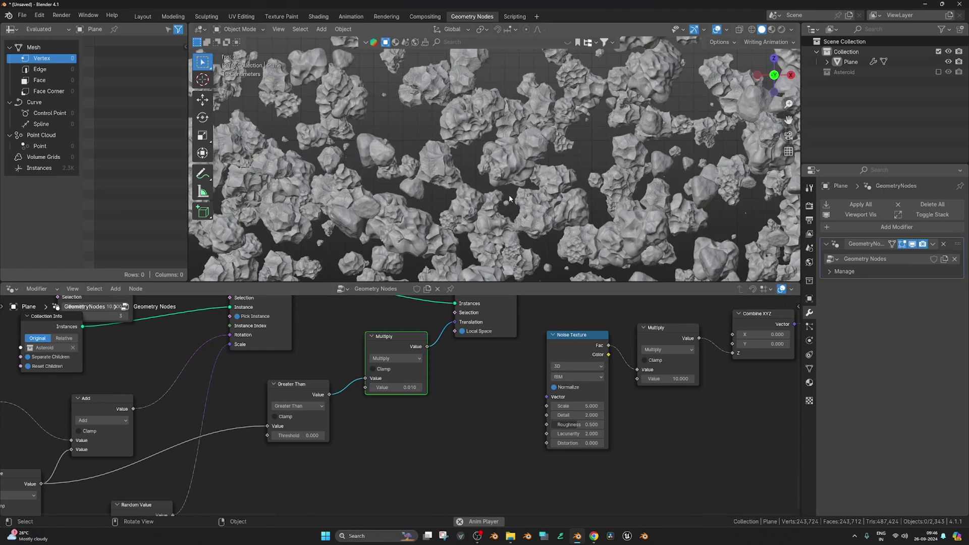
pyautogui.moveTo(404, 387); pyautogui.dragTo(417, 388)
pyautogui.click(412, 388)
pyautogui.write('.1')
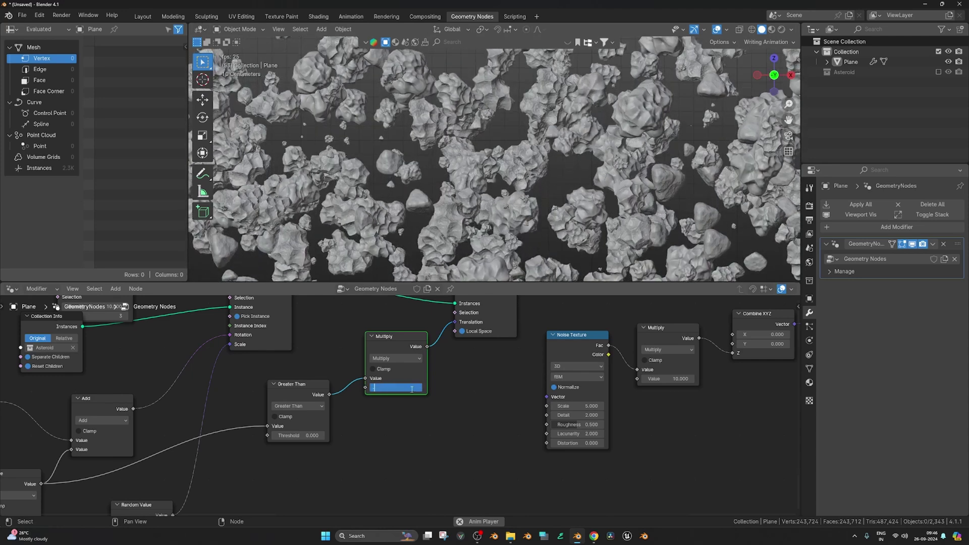
pyautogui.press('Return')
pyautogui.click(412, 387)
pyautogui.write('.01')
pyautogui.press('Return')
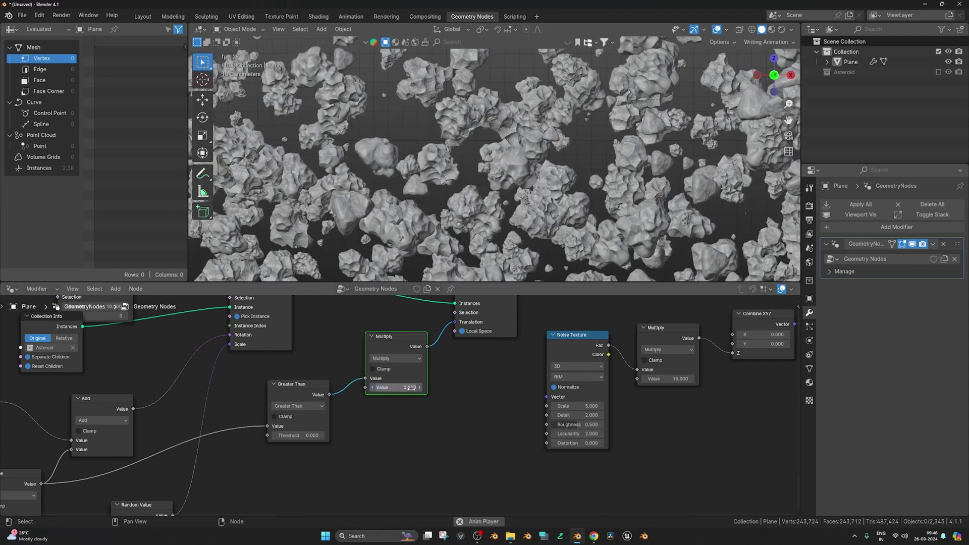
# Set the same Multiply node's second value to 0.02 and inspect the asteroid motion in perspective and front views.
pyautogui.scroll(-2, 556, 171)
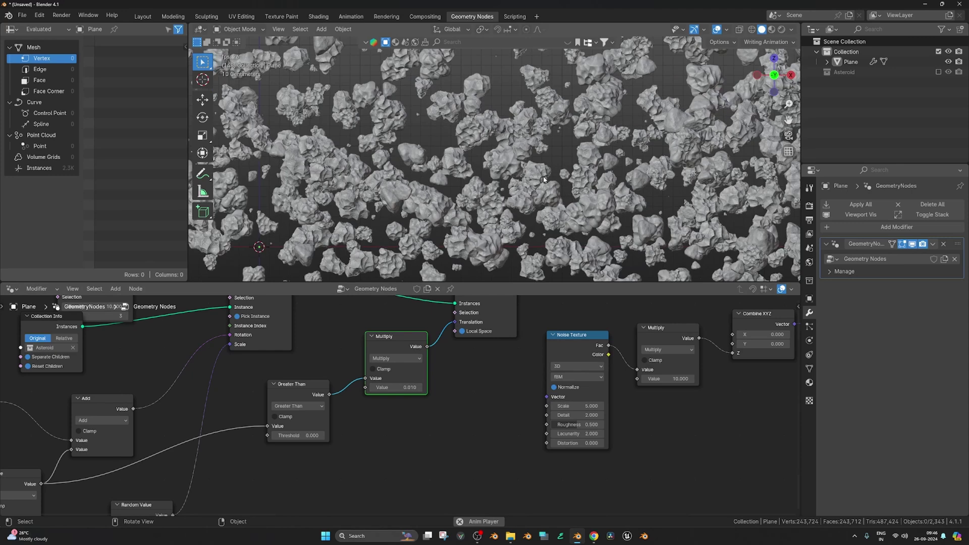
pyautogui.keyDown('shift'); pyautogui.moveTo(558, 170); pyautogui.dragTo(503, 180, button='middle'); pyautogui.keyUp('shift')
pyautogui.click(406, 387)
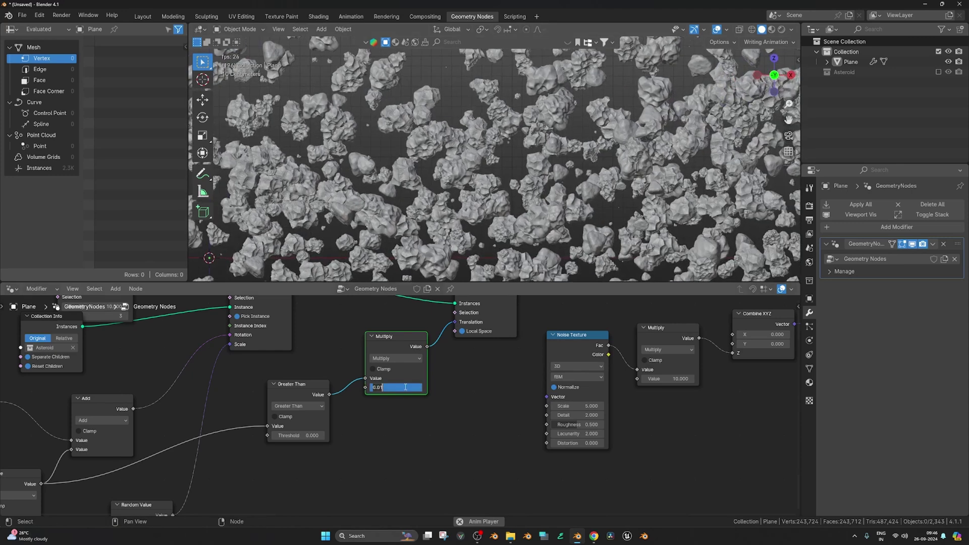
pyautogui.write('.02')
pyautogui.press('Return')
pyautogui.scroll(-4, 444, 232)
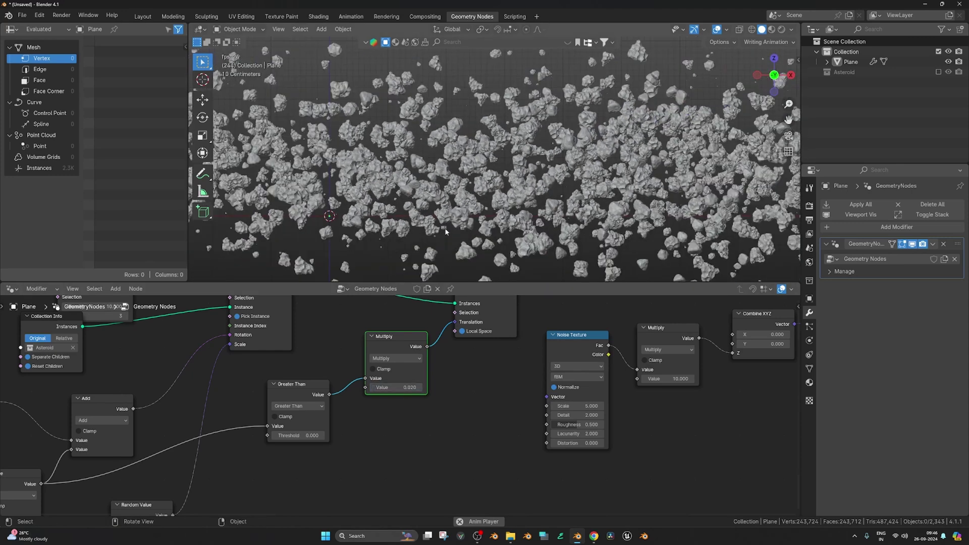
pyautogui.moveTo(444, 229); pyautogui.dragTo(536, 108, button='middle')
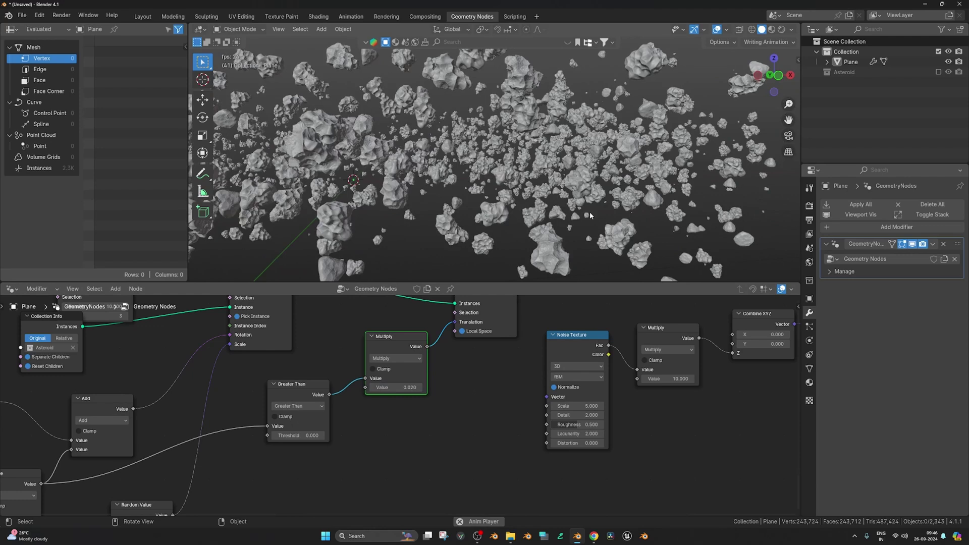
pyautogui.press('KP_1')
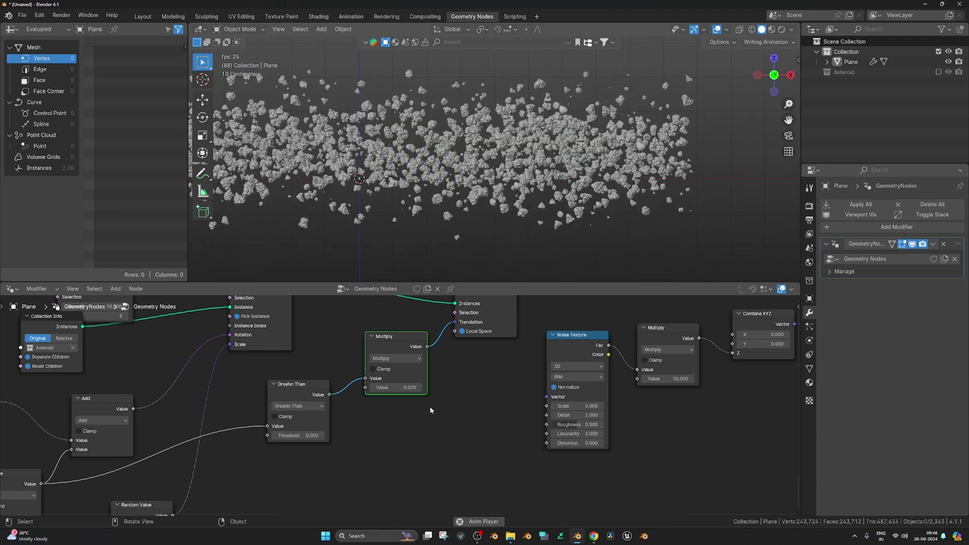
# Set the second value of the Multiply node feeding Translate Instances to 0.05 and check the motion in perspective.
pyautogui.scroll(2, 505, 199)
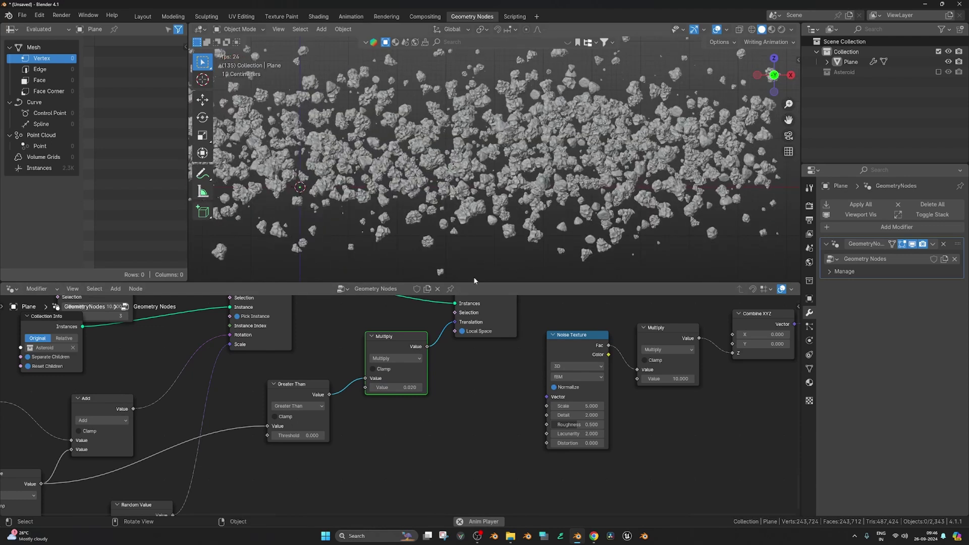
pyautogui.click(414, 388)
pyautogui.write('.05')
pyautogui.press('Return')
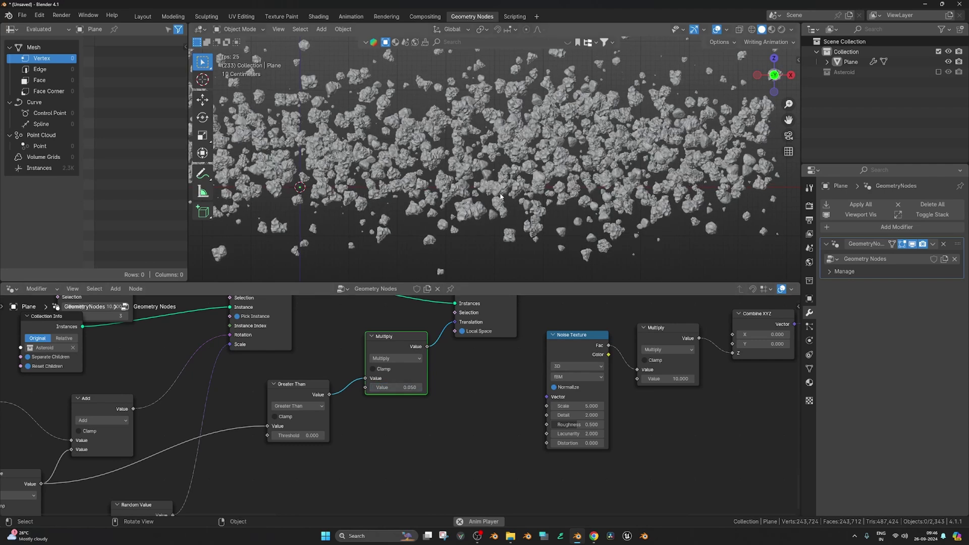
pyautogui.moveTo(561, 200); pyautogui.dragTo(588, 204, button='middle')
pyautogui.scroll(-4, 483, 434)
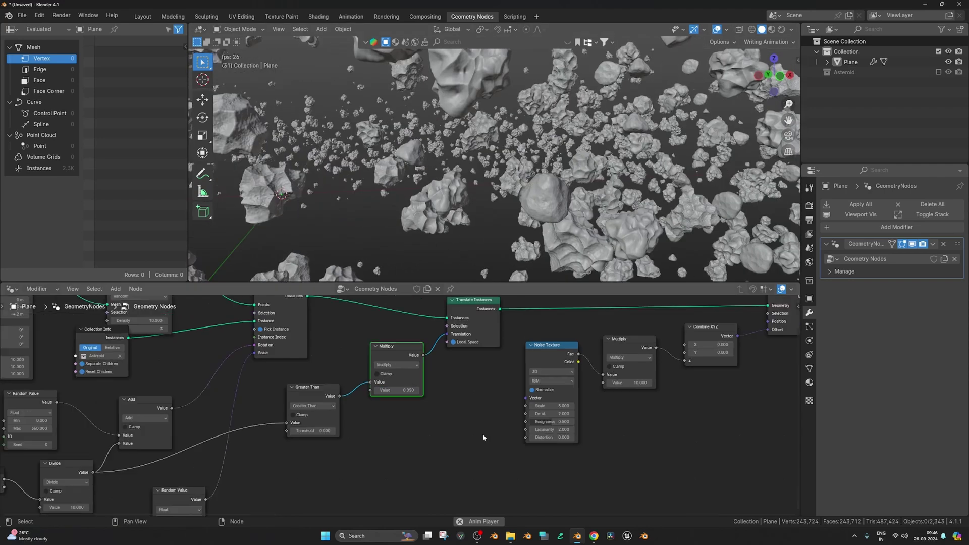
# Bring the node tree into view, switch the 3D viewport to Material Preview shading, and inspect the asteroid belt.
pyautogui.moveTo(527, 403); pyautogui.dragTo(447, 450, button='middle')
pyautogui.scroll(-3, 479, 399)
pyautogui.scroll(-2, 557, 226)
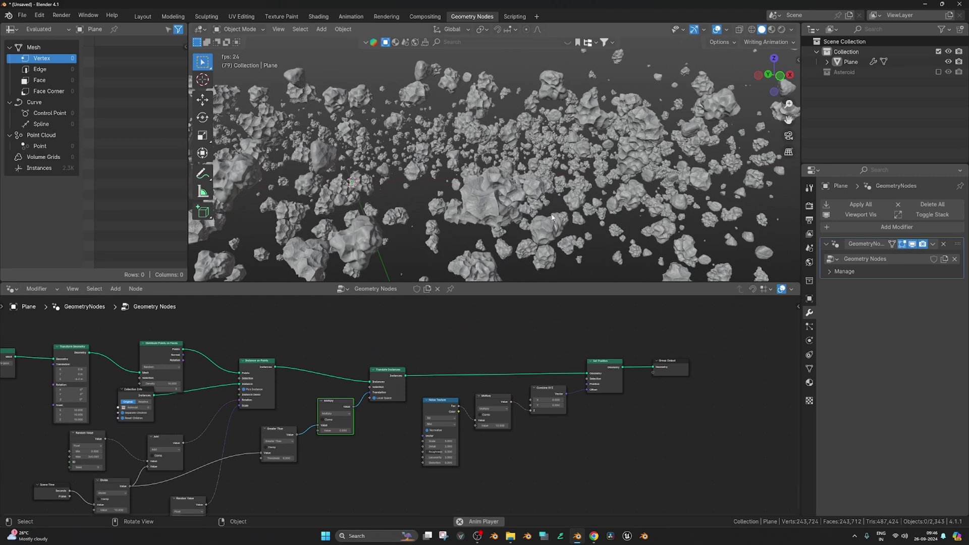
pyautogui.press('z')
pyautogui.click(552, 273)
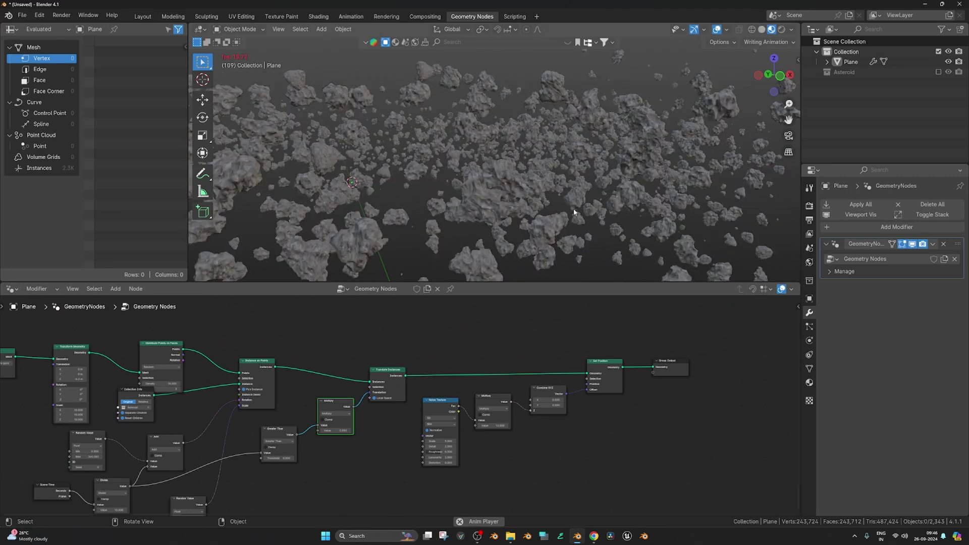
pyautogui.moveTo(610, 193); pyautogui.dragTo(545, 192, button='middle')
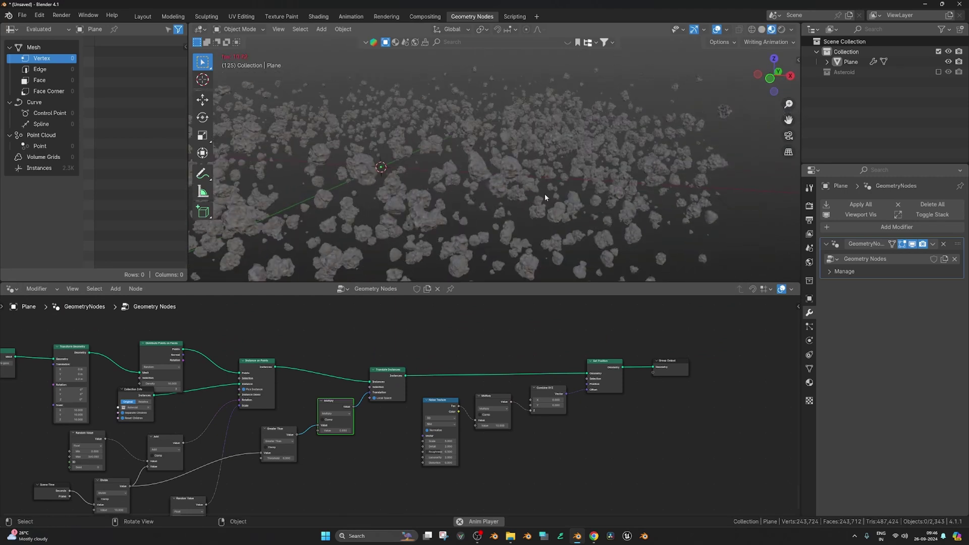
# Switch the 3D viewport to Solid shading for a wider look at the belt, and finish in Rendered shading.
pyautogui.press('z')
pyautogui.click(605, 203)
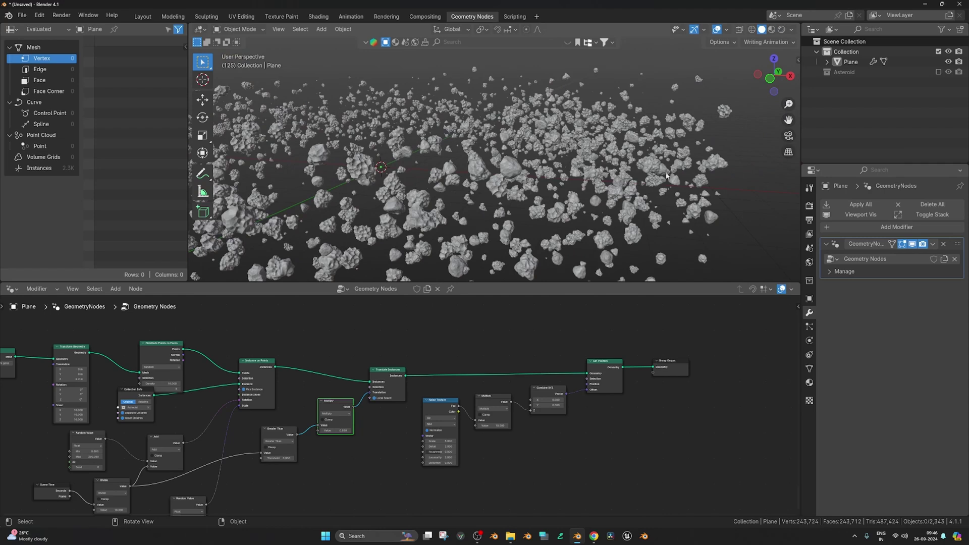
pyautogui.scroll(-4, 612, 165)
pyautogui.press('z')
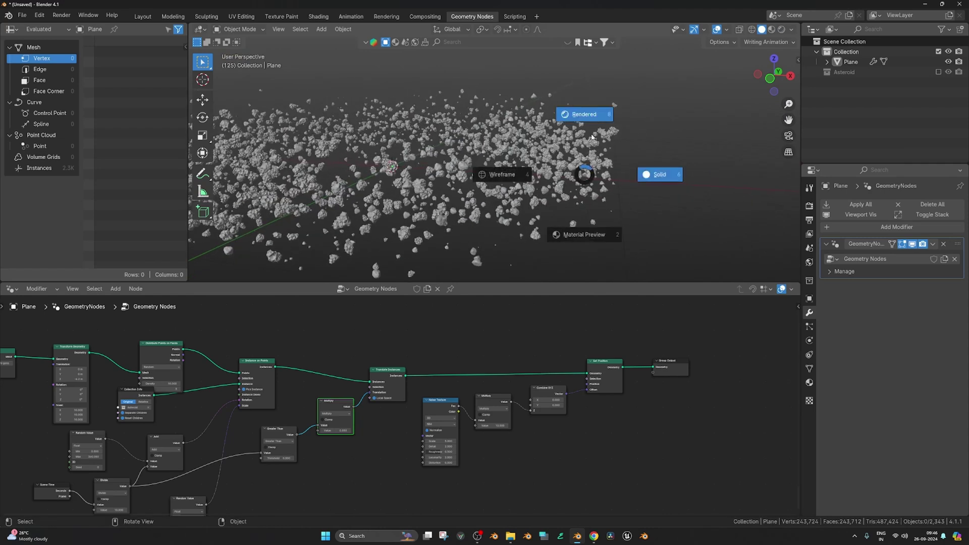
pyautogui.click(593, 120)
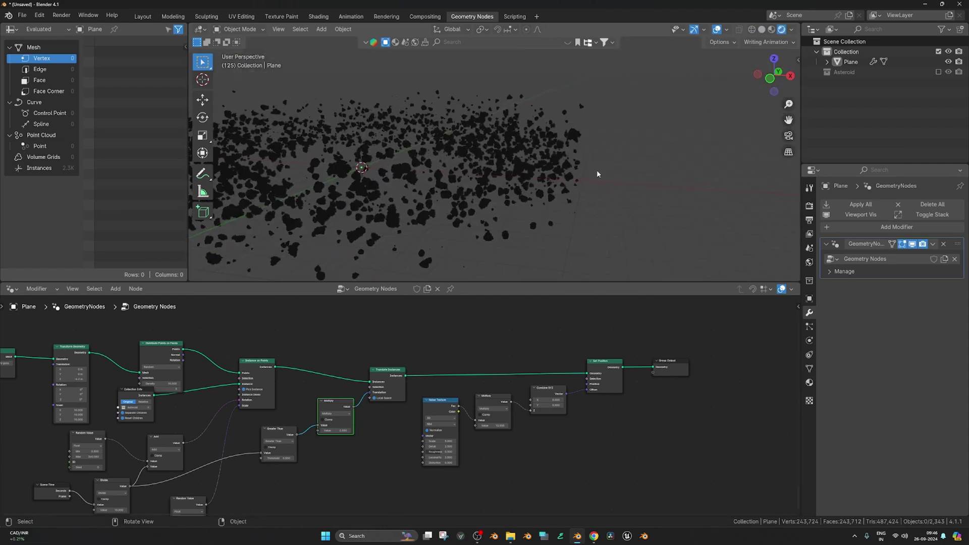
# Create a starfield background with the Custom Planet add-on and inspect the stars around the asteroid belt.
pyautogui.press('n')
pyautogui.scroll(-6, 796, 221)
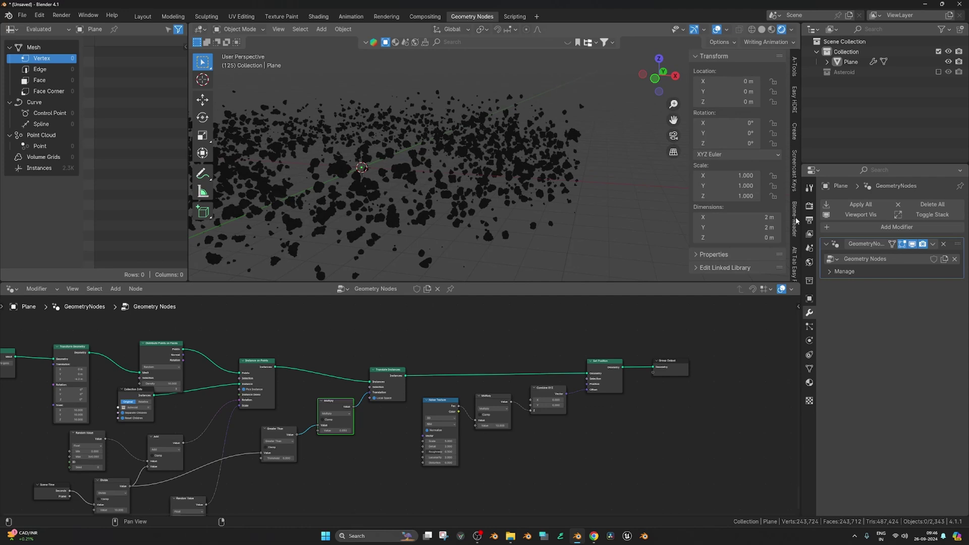
pyautogui.scroll(-4, 796, 221)
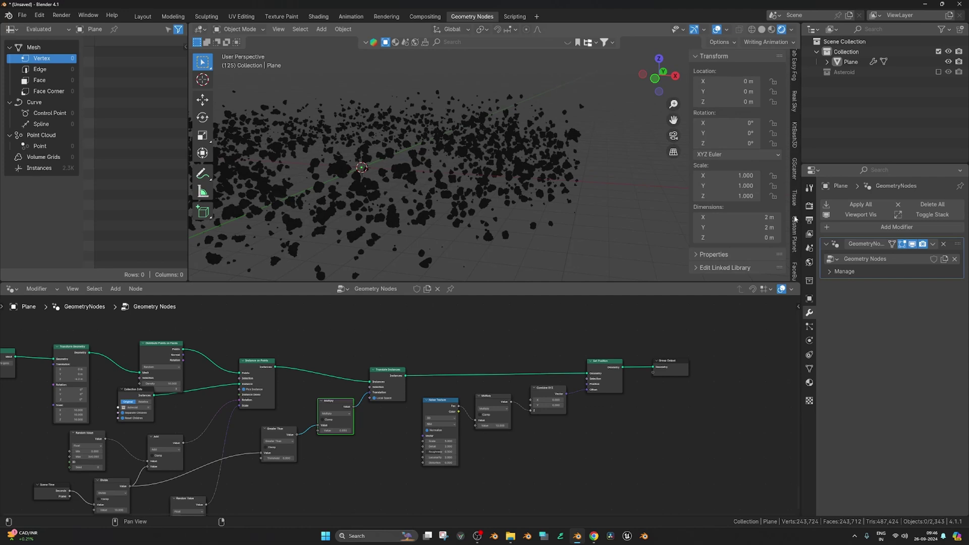
pyautogui.click(796, 231)
pyautogui.click(702, 101)
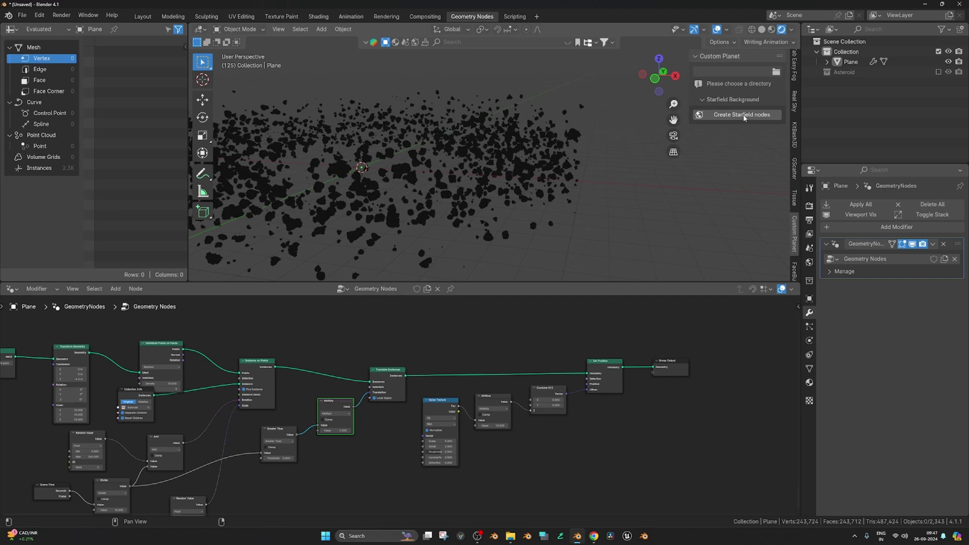
pyautogui.click(744, 115)
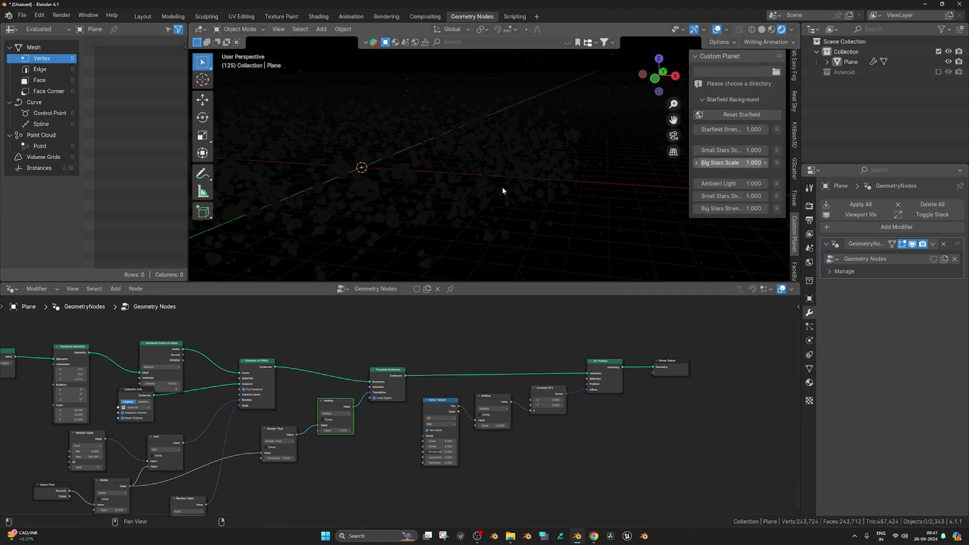
pyautogui.scroll(-5, 507, 186)
pyautogui.moveTo(534, 180)
pyautogui.mouseDown(button='middle')
pyautogui.moveTo(547, 175)
pyautogui.moveTo(537, 175)
pyautogui.mouseUp(button='middle')
pyautogui.scroll(6, 542, 181)
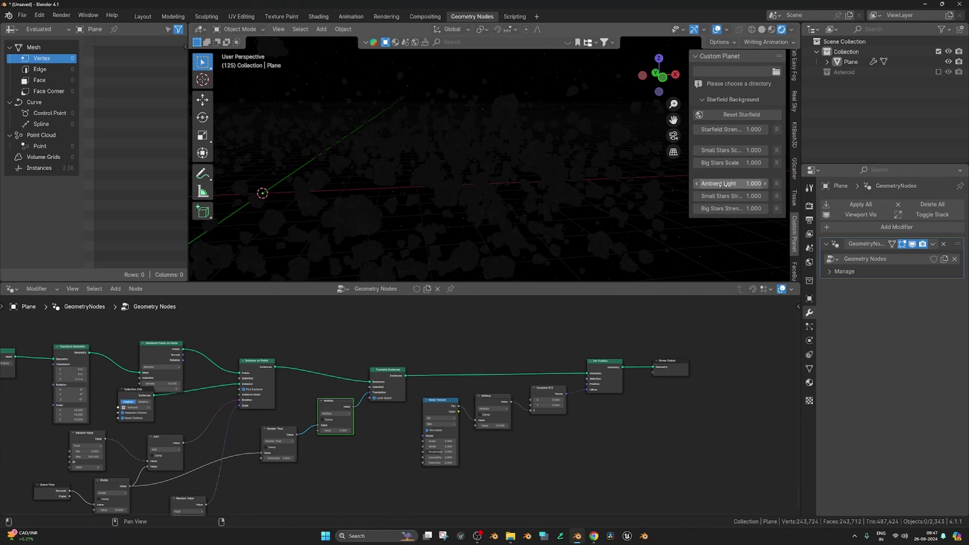
# Set the starfield's Ambient Light to 2 and both the Small Stars and Big Stars Strength to 10.
pyautogui.write('2')
pyautogui.press('Return')
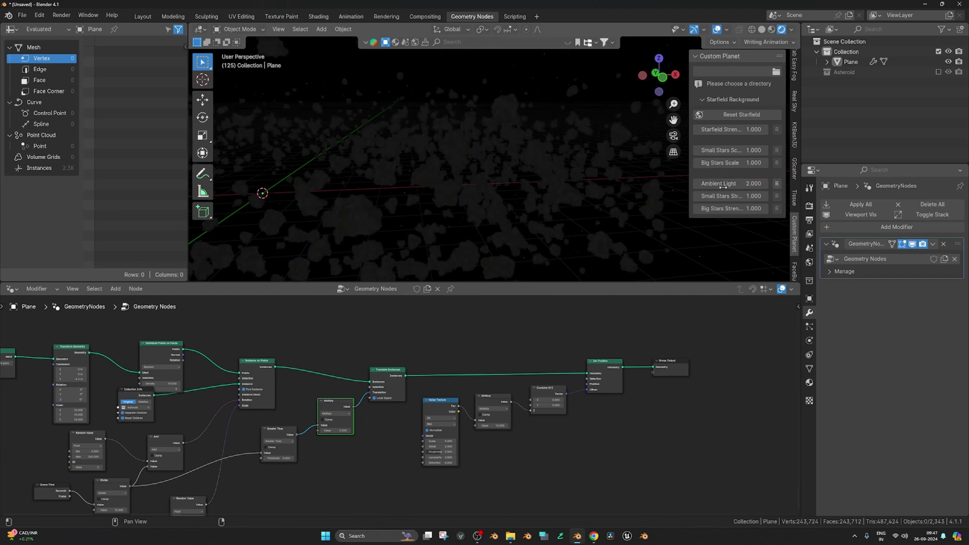
pyautogui.moveTo(726, 197); pyautogui.dragTo(725, 202)
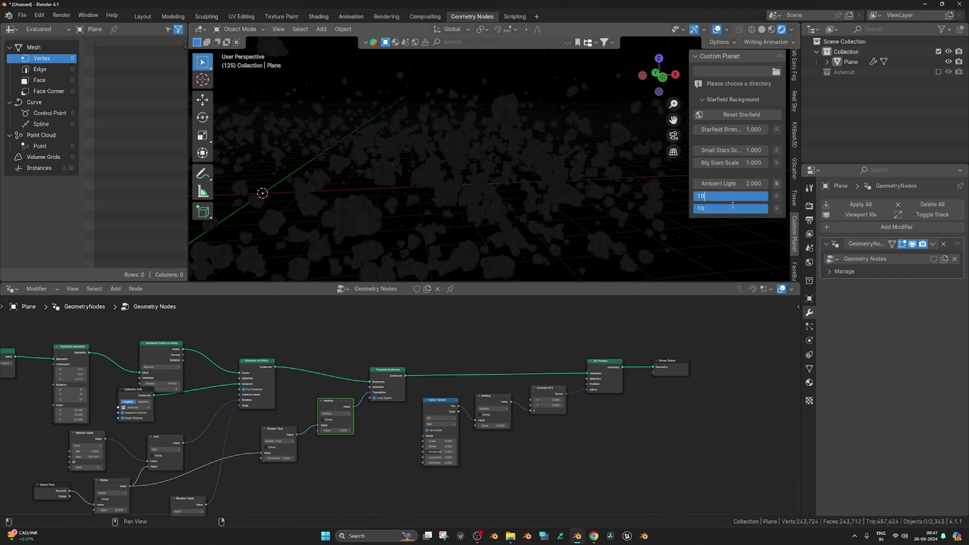
pyautogui.press('Return')
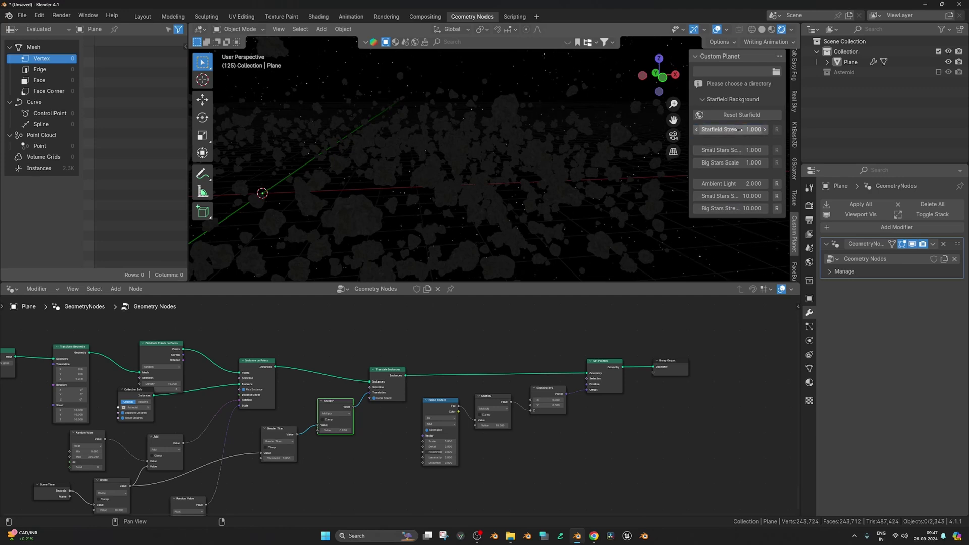
# Set the starfield's Small Stars Scale and Big Stars Scale to 10 and check the result from farther away.
pyautogui.moveTo(732, 150); pyautogui.dragTo(733, 152)
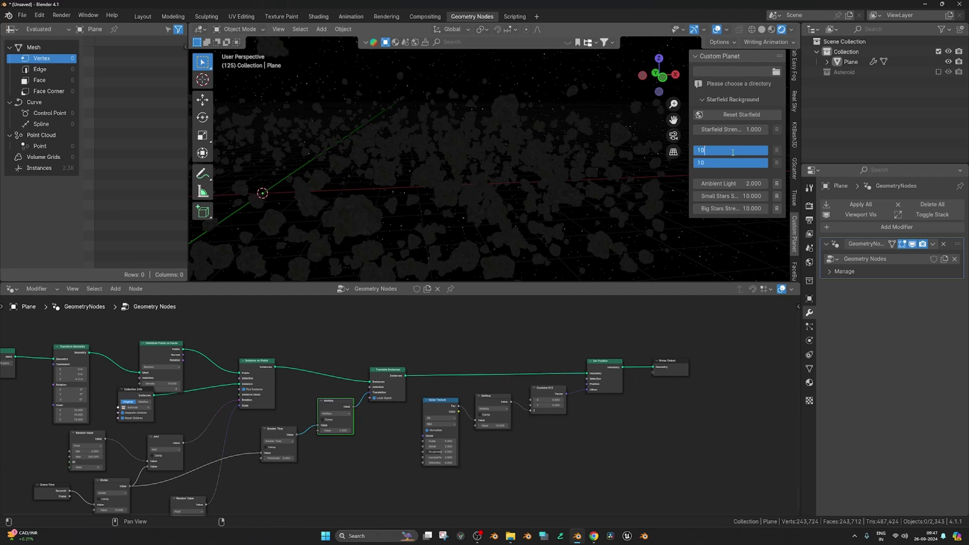
pyautogui.write('10')
pyautogui.press('Return')
pyautogui.moveTo(624, 186); pyautogui.dragTo(535, 162, button='middle')
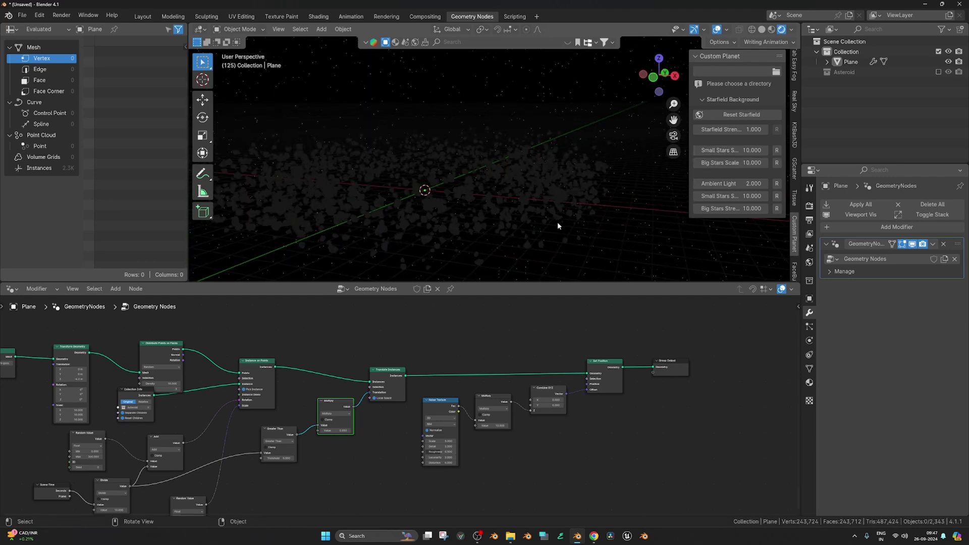
# Add a Sun light at the origin and rotate it freely, then around the global Y axis, to light the asteroids at an angle.
pyautogui.hotkey('shift', 'a')
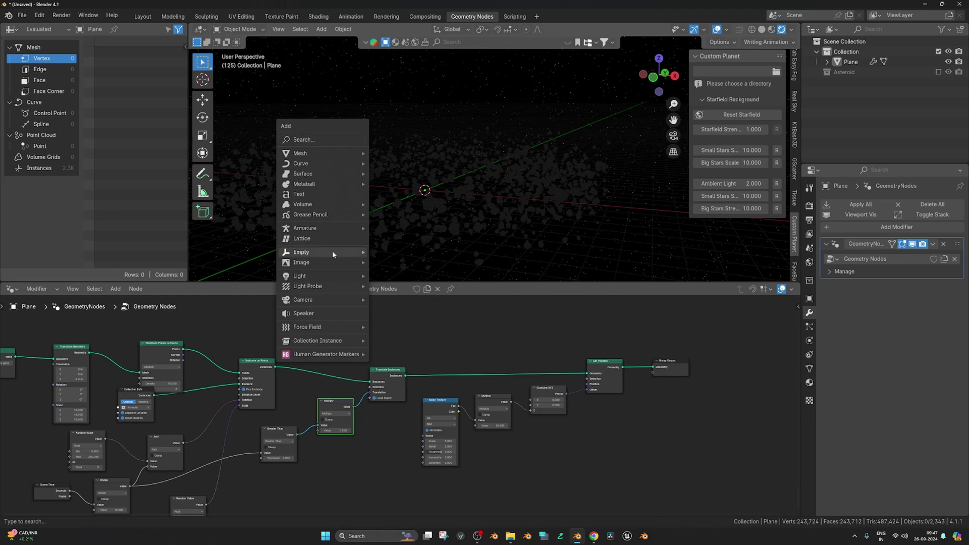
pyautogui.moveTo(323, 276)
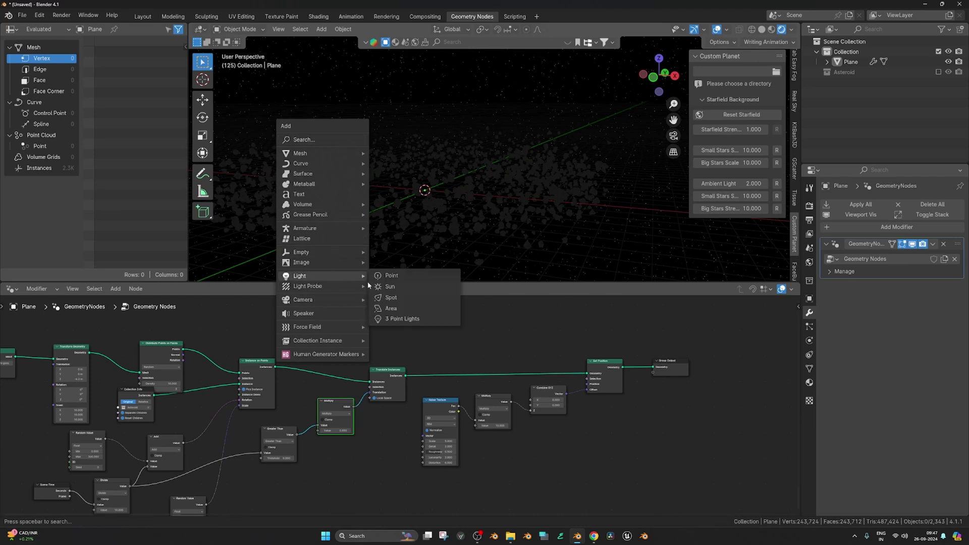
pyautogui.click(391, 286)
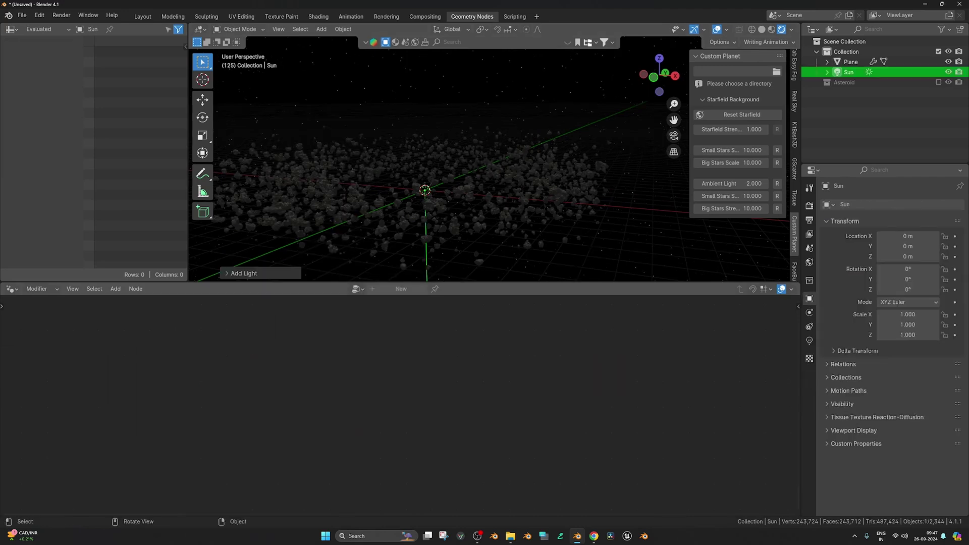
pyautogui.press('r')
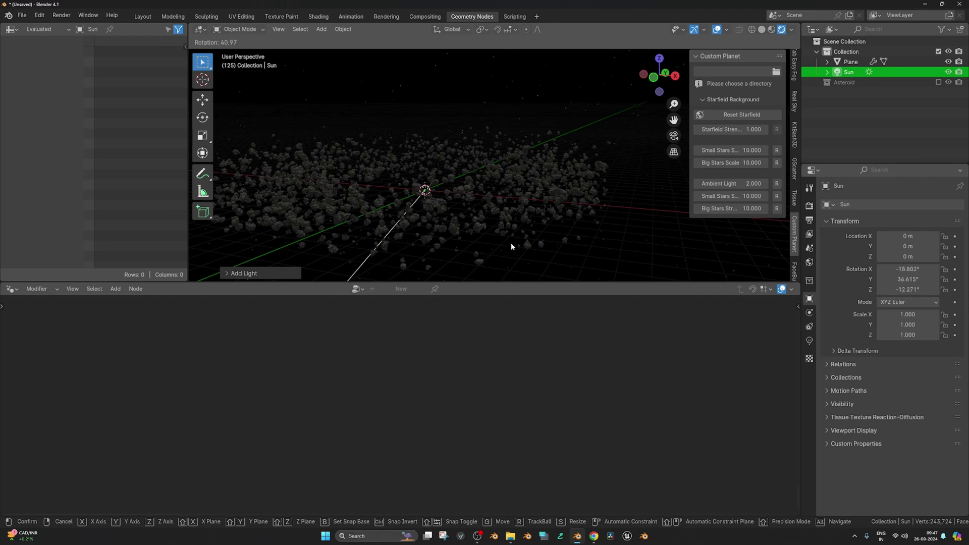
pyautogui.press('y')
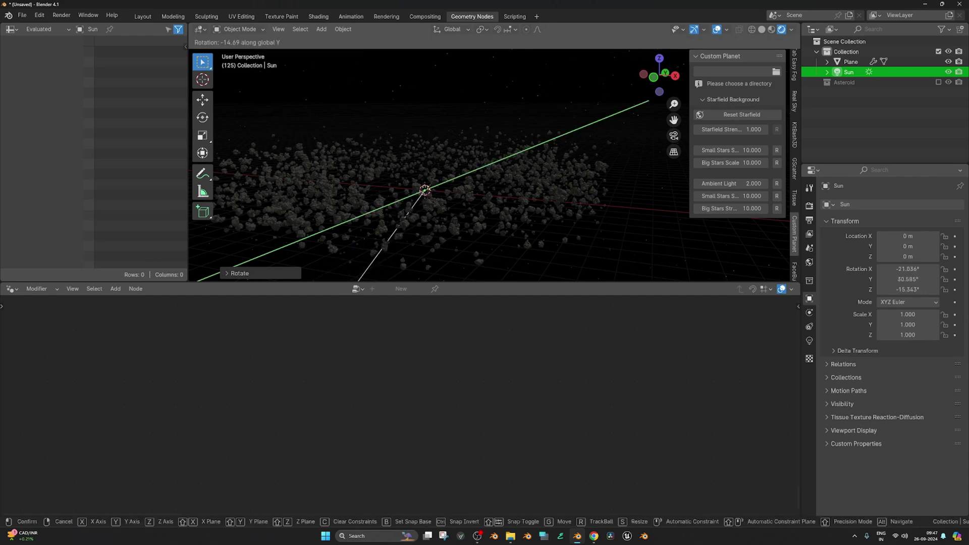
pyautogui.click(472, 216)
# Select the asteroid belt plane and set the Density of its Distribute Points on Faces node to 5.
pyautogui.click(453, 229)
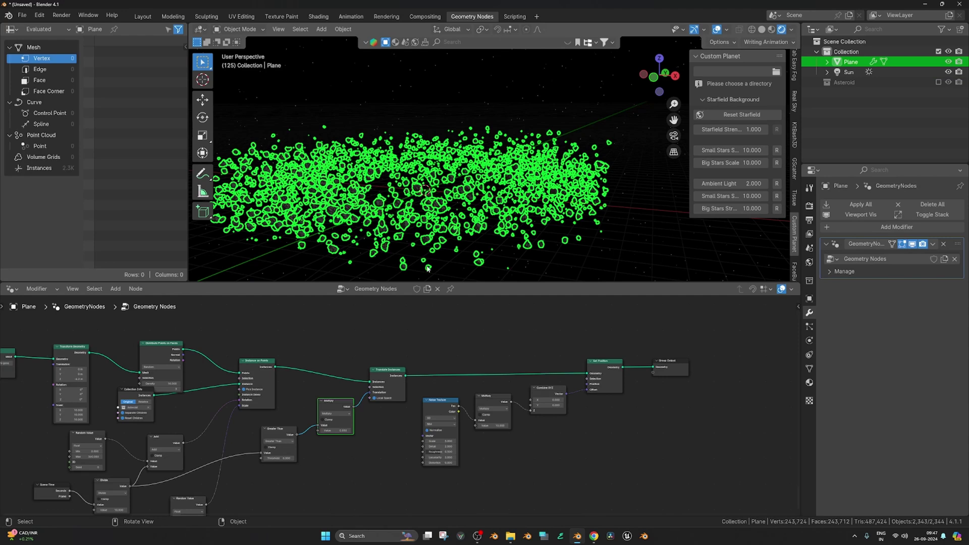
pyautogui.moveTo(171, 405); pyautogui.dragTo(321, 388, button='middle')
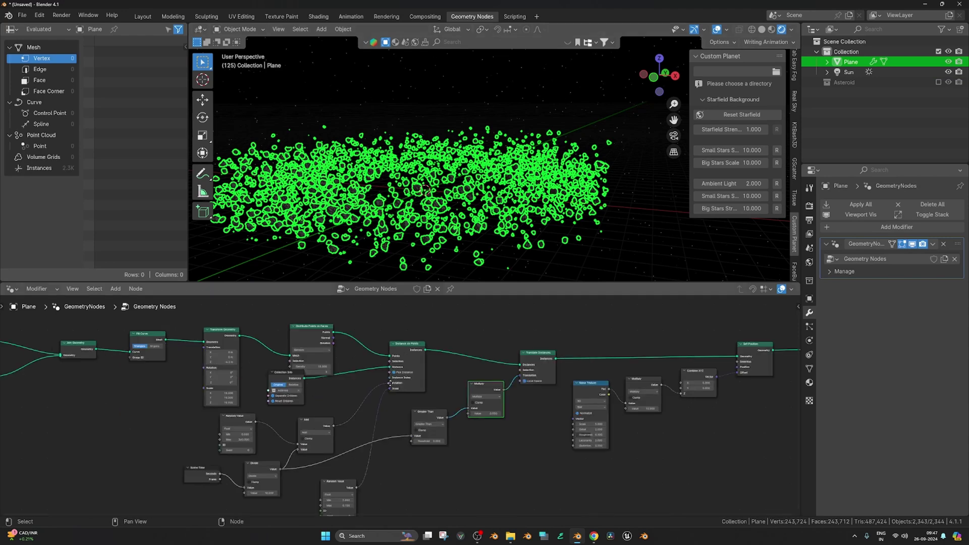
pyautogui.moveTo(271, 367); pyautogui.dragTo(357, 365, button='middle')
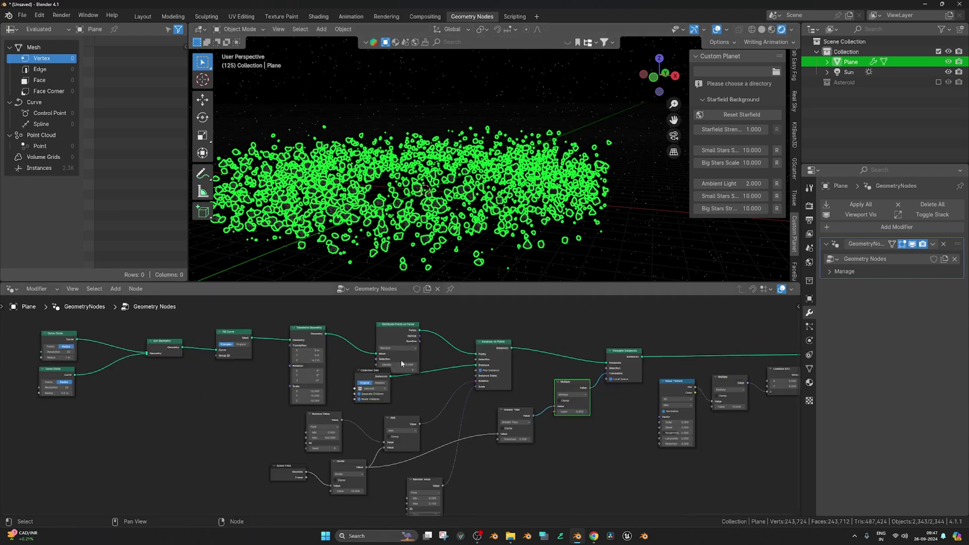
pyautogui.scroll(2, 403, 366)
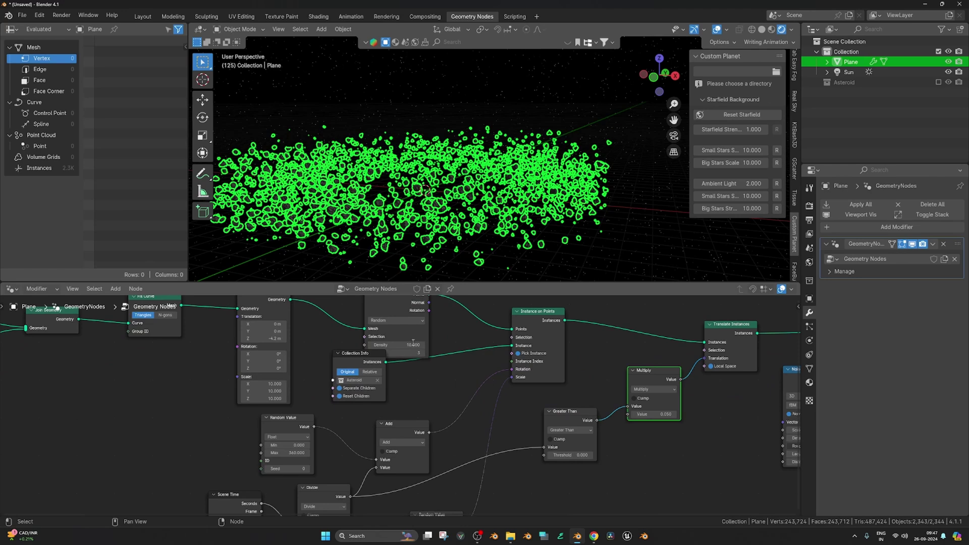
pyautogui.moveTo(413, 343); pyautogui.dragTo(412, 344)
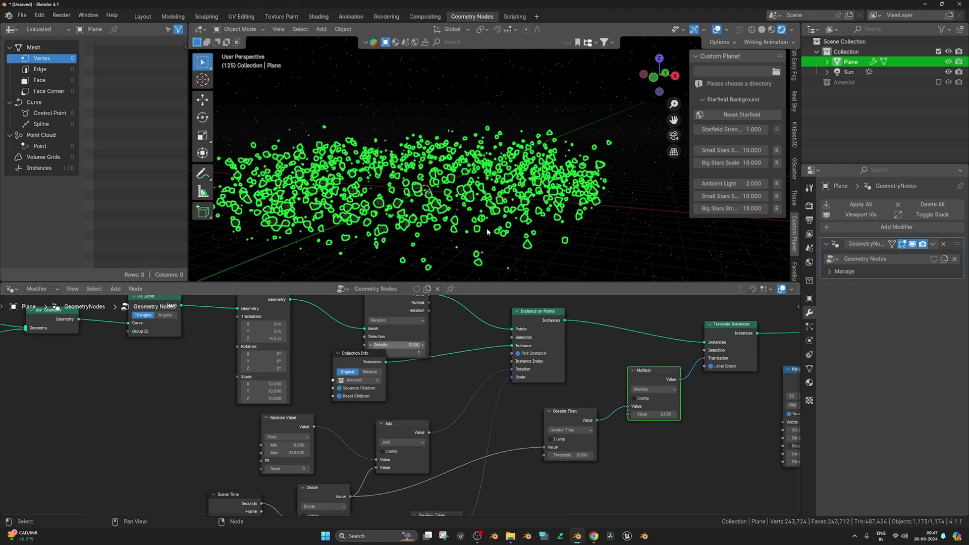
# Enable Simplify in the render settings and limit the viewport Max Subdivision to 2.
pyautogui.moveTo(489, 231); pyautogui.dragTo(826, 230, button='middle')
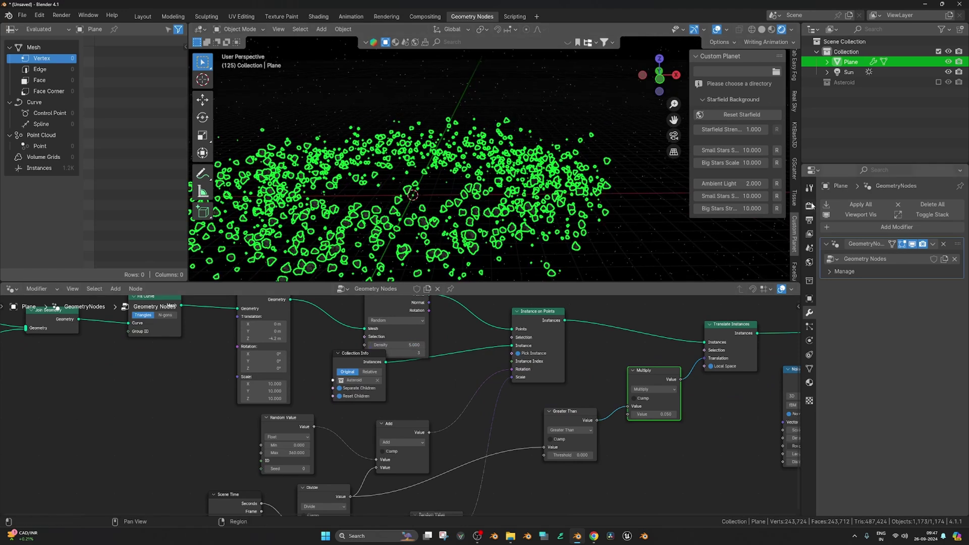
pyautogui.click(810, 206)
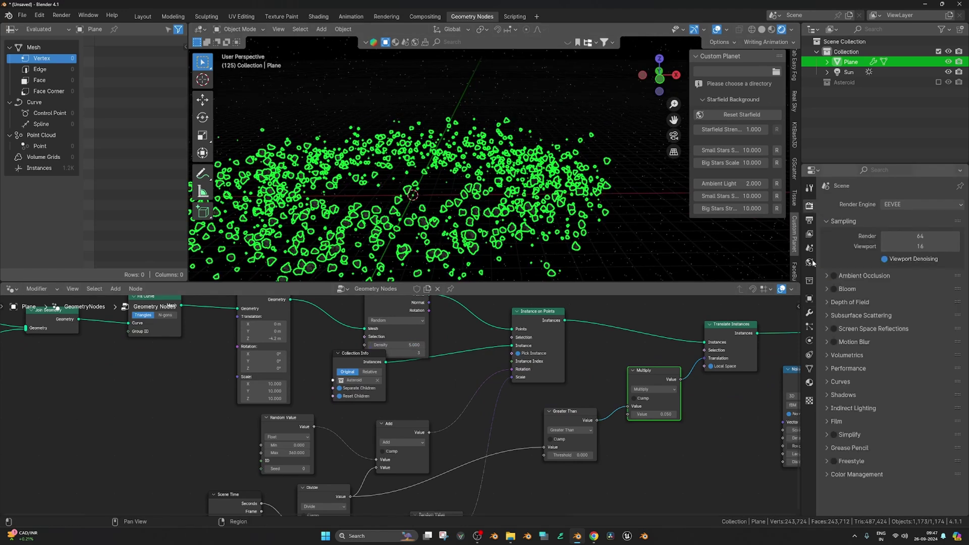
pyautogui.click(828, 434)
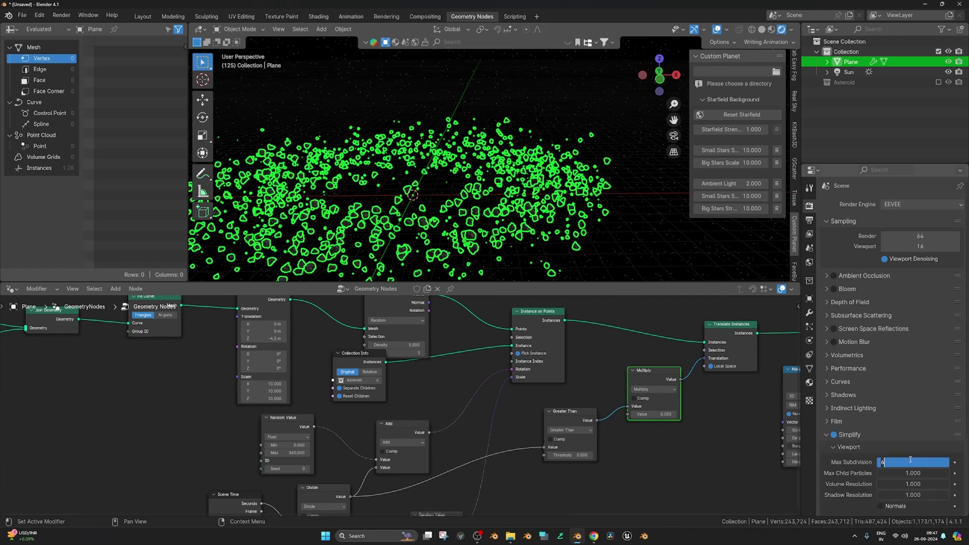
pyautogui.press('Return')
pyautogui.moveTo(553, 241); pyautogui.dragTo(574, 228, button='middle')
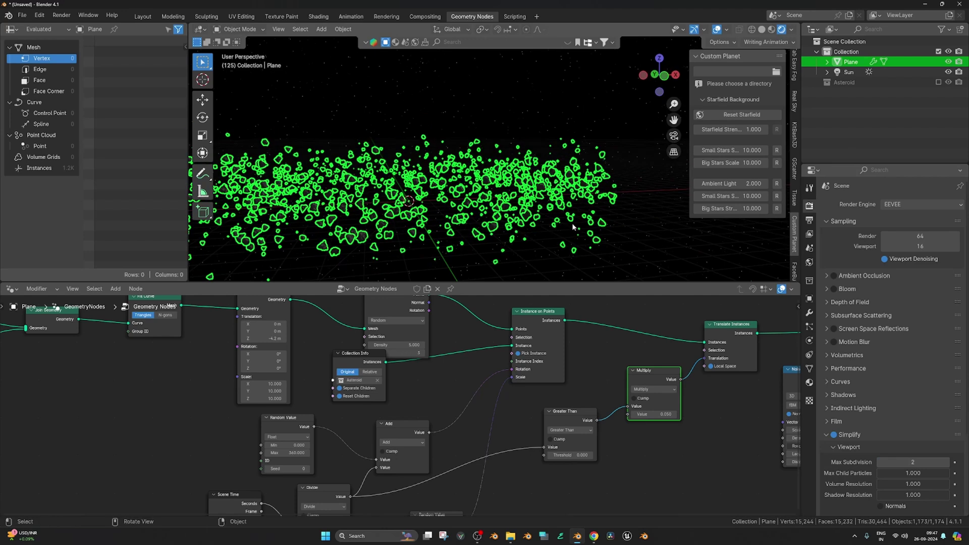
# Play the belt animation up close and return to the first frame.
pyautogui.scroll(3, 556, 224)
pyautogui.press('space')
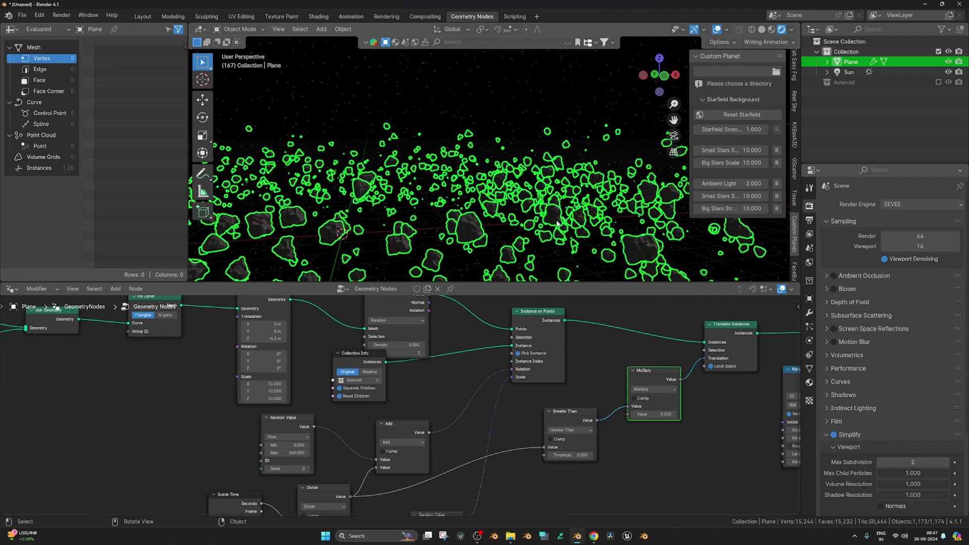
pyautogui.hotkey('shift', 'Left')
pyautogui.moveTo(557, 224); pyautogui.dragTo(492, 157, button='middle')
# Deselect everything and enlarge the clear 3D view by hiding its sidebar and toolbar and narrowing the spreadsheet.
pyautogui.hotkey('alt', 'a')
pyautogui.press('n')
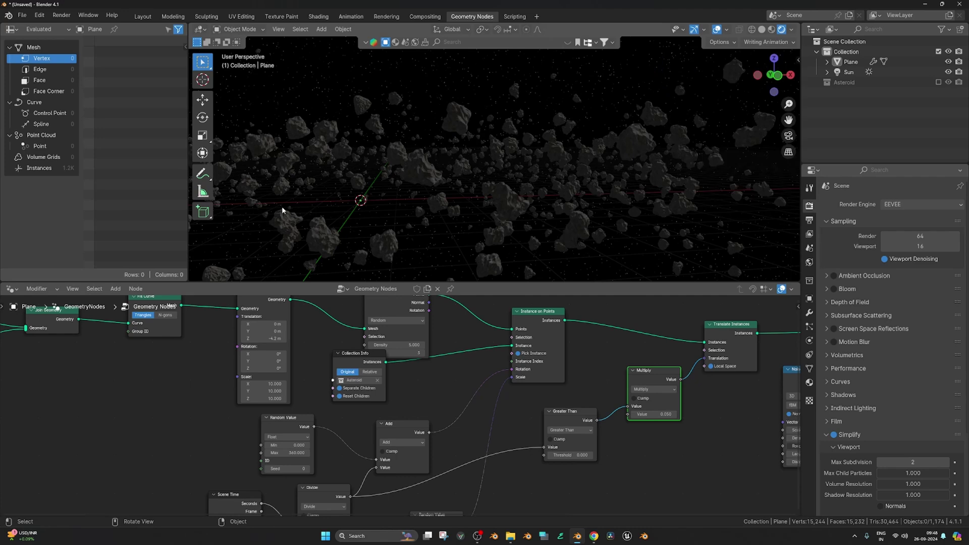
pyautogui.press('t')
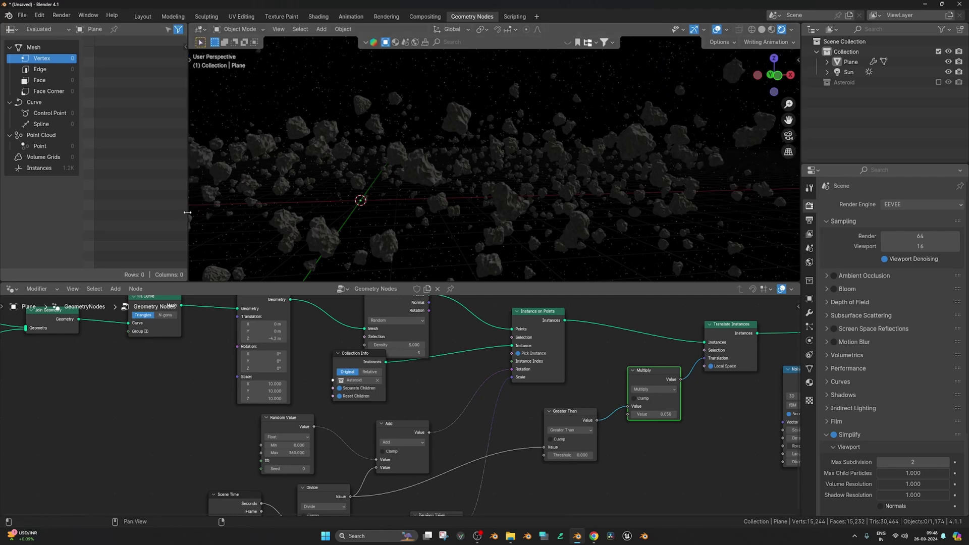
pyautogui.moveTo(188, 212); pyautogui.dragTo(110, 212)
# Switch to the Shading workspace with the whole asteroid belt in view.
pyautogui.click(311, 17)
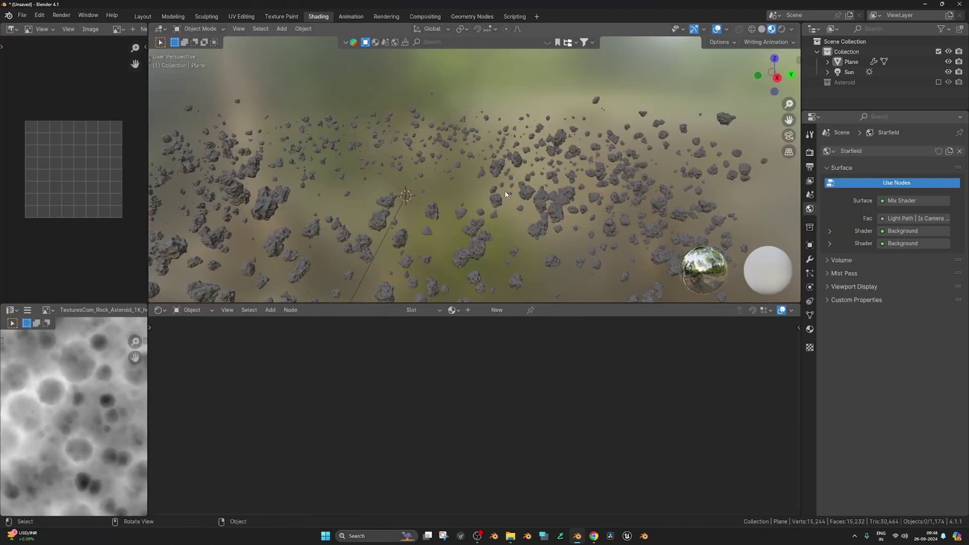
pyautogui.scroll(-5, 387, 174)
pyautogui.hotkey('shift', 'a')
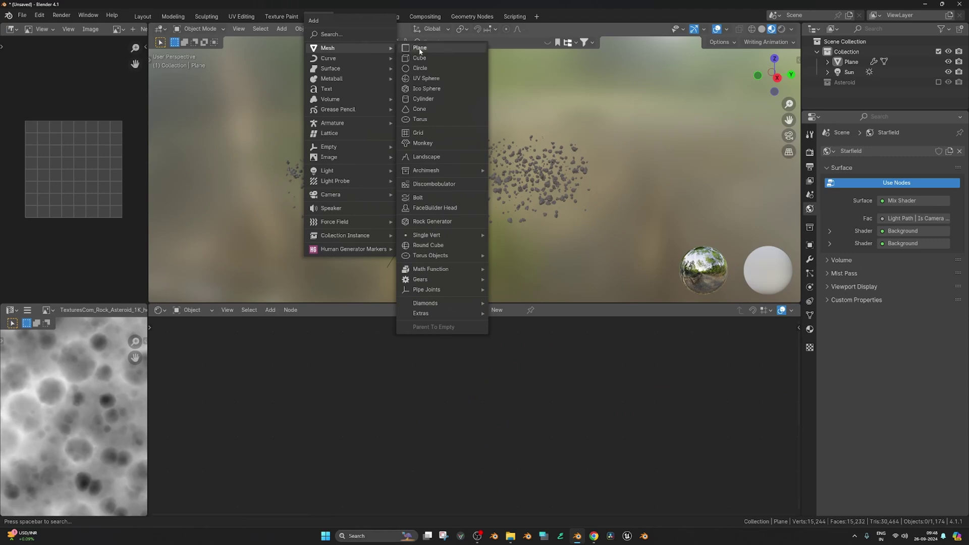
pyautogui.click(417, 88)
pyautogui.press('x')
pyautogui.click(417, 124)
# Add an ico sphere at the origin and scale it up until it encloses the asteroid belt as a fog volume.
pyautogui.hotkey('shift', 'a')
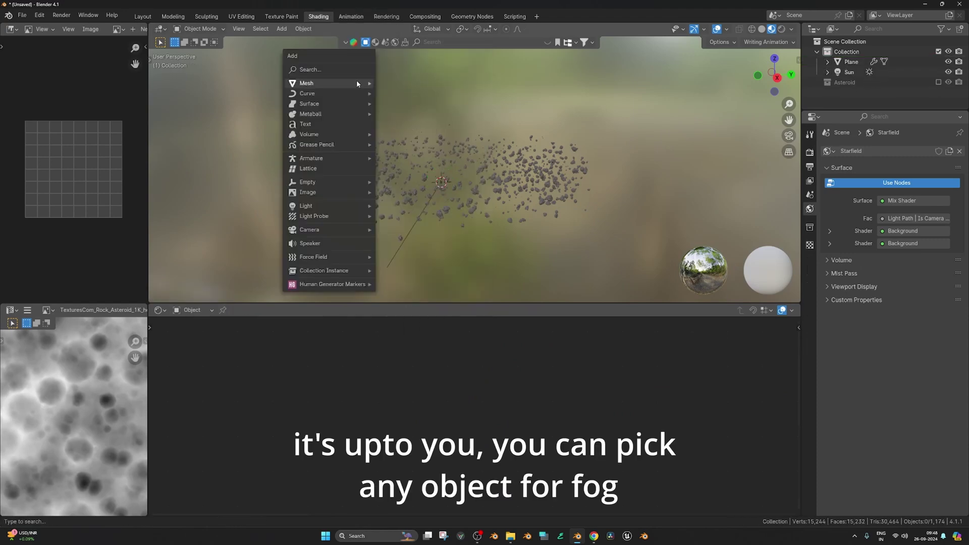
pyautogui.moveTo(357, 82)
pyautogui.click(404, 124)
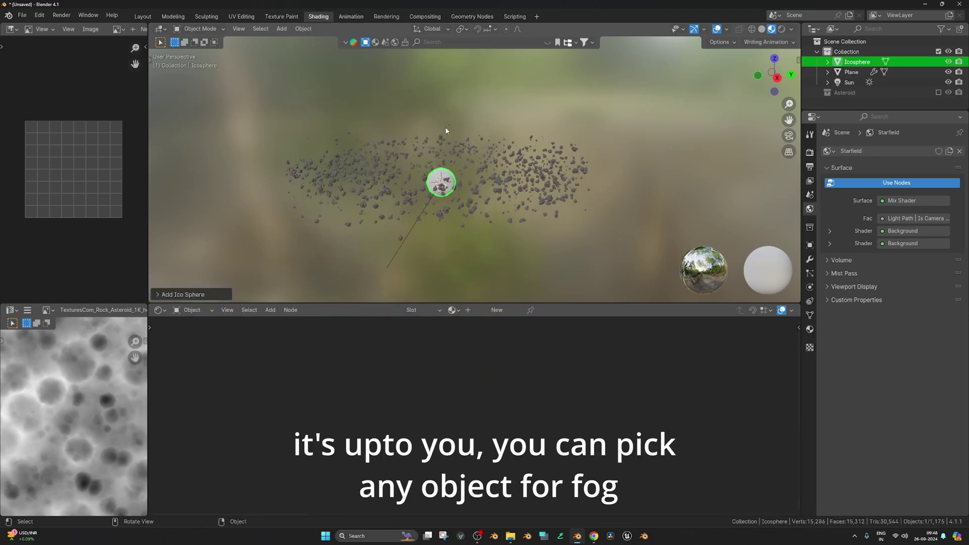
pyautogui.press('s')
pyautogui.press('Return')
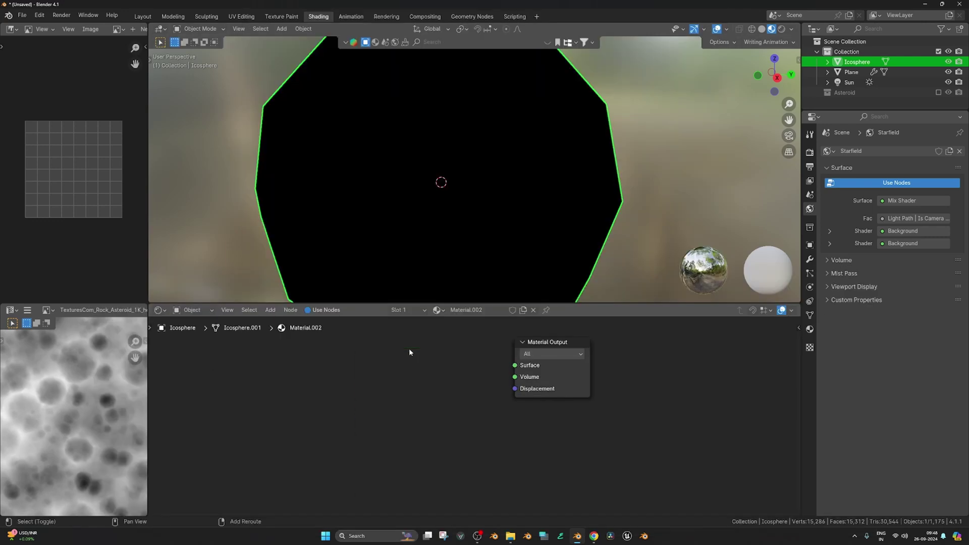
# Add a Volume Scatter node to the icosphere's material and connect its output to the Material Output's Volume input.
pyautogui.hotkey('shift', 'a')
pyautogui.write('vs')
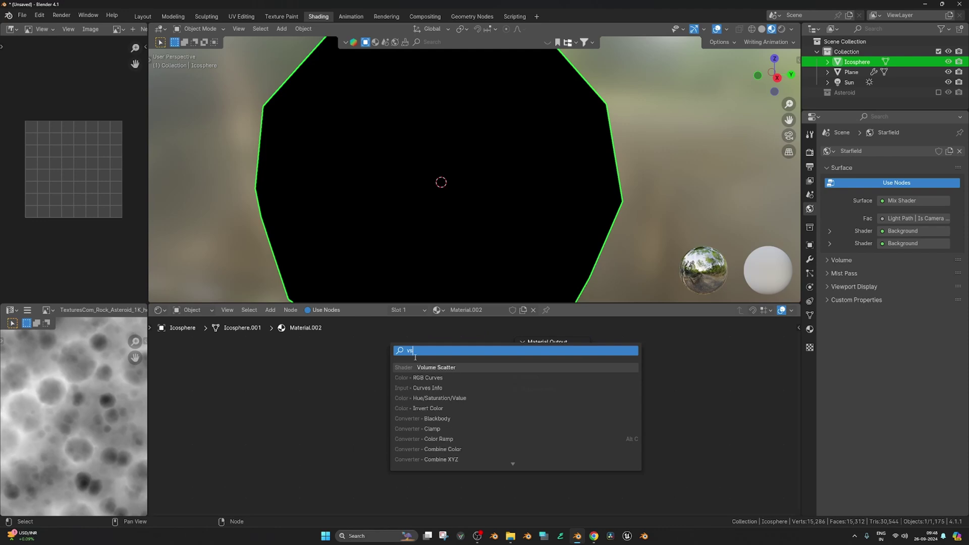
pyautogui.press('Return')
pyautogui.click(423, 383)
pyautogui.moveTo(452, 378); pyautogui.dragTo(515, 377)
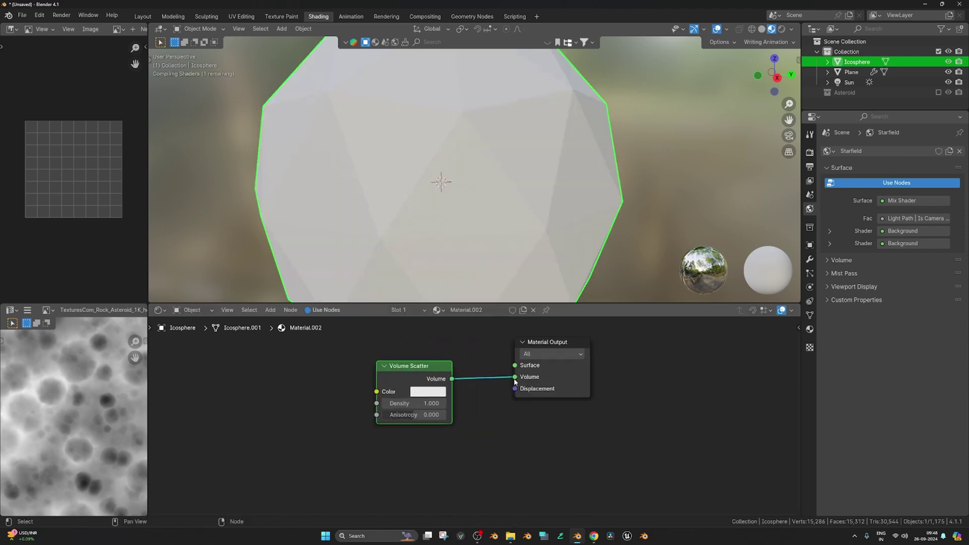
# Set the Volume Scatter density to 0.01 and anisotropy to 0.5, and check the belt up close in Rendered shading.
pyautogui.scroll(3, 534, 197)
pyautogui.scroll(2, 534, 197)
pyautogui.scroll(-3, 534, 197)
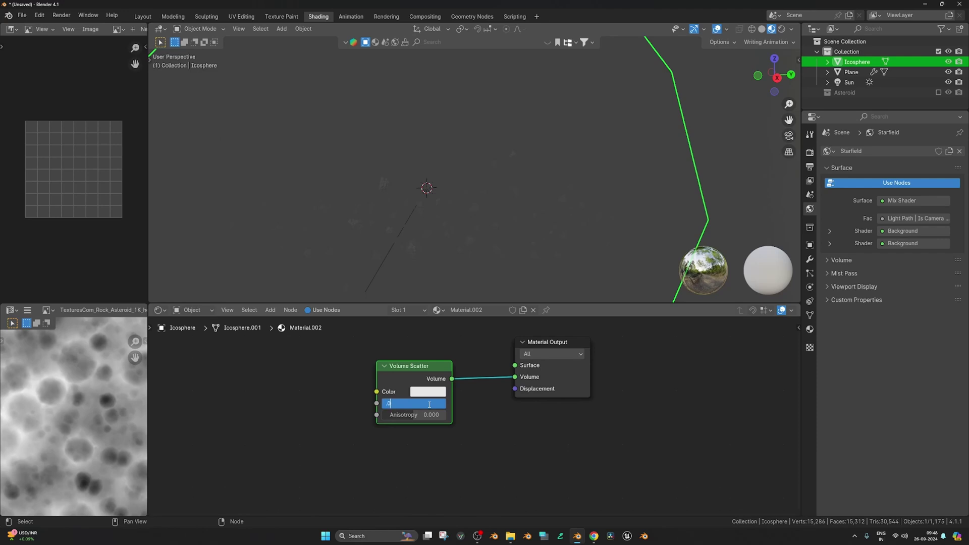
pyautogui.press('Return')
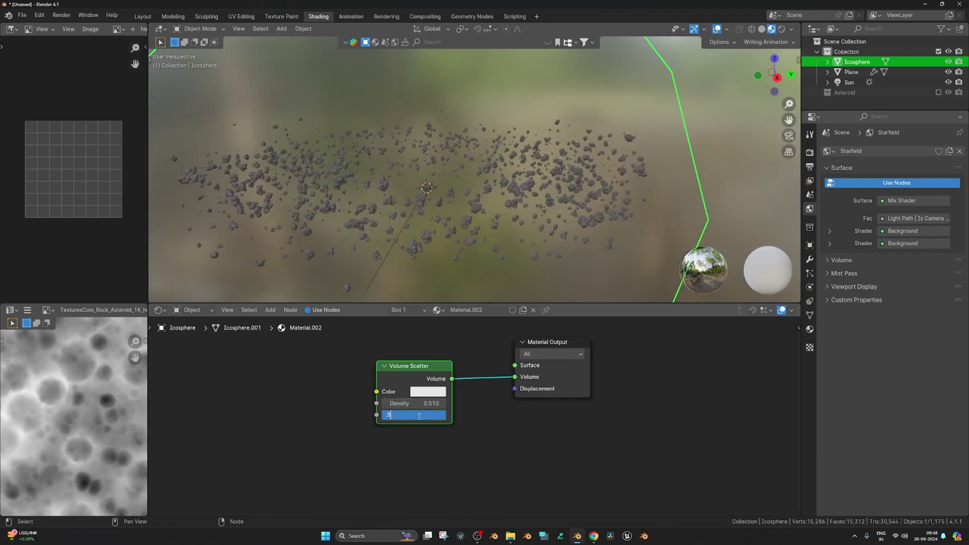
pyautogui.press('z')
pyautogui.click(516, 243)
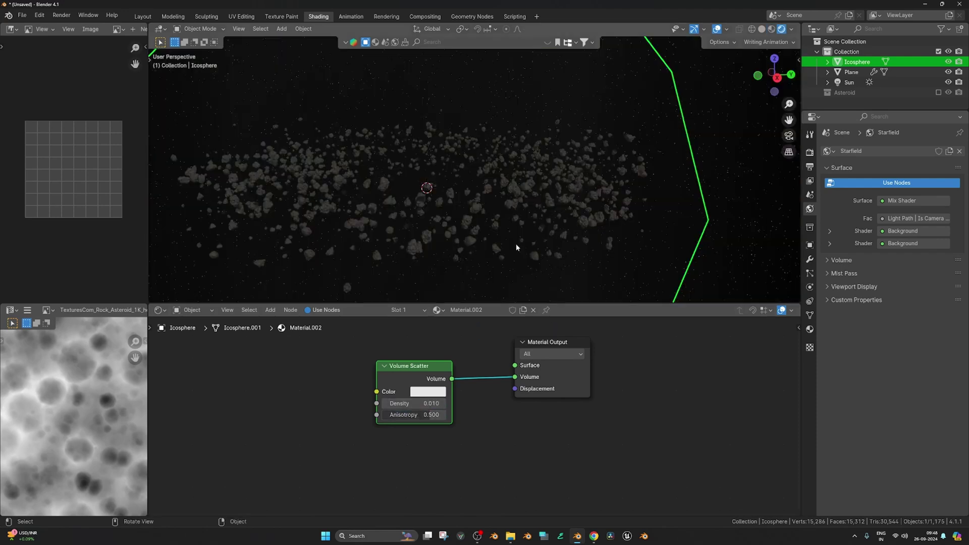
pyautogui.scroll(8, 515, 238)
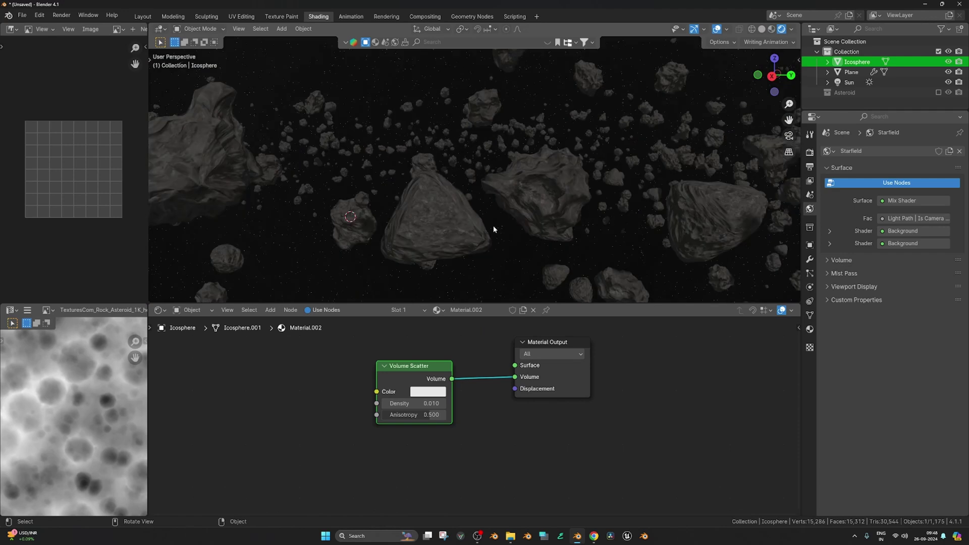
# Set the Volume Scatter anisotropy to 0 and density to 0.02.
pyautogui.click(430, 415)
pyautogui.write('0')
pyautogui.press('Return')
pyautogui.click(434, 404)
pyautogui.write('.0')
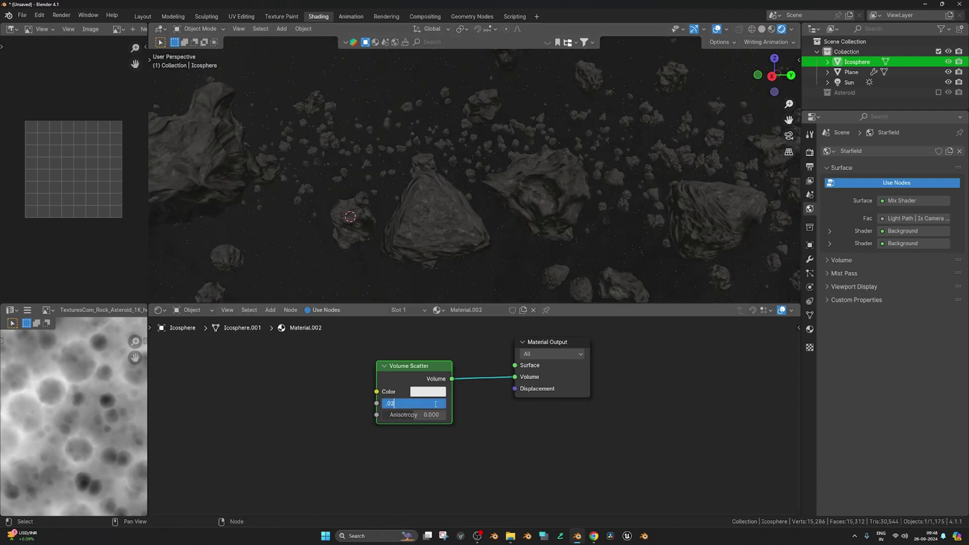
pyautogui.write('2')
pyautogui.press('Return')
pyautogui.scroll(-5, 489, 202)
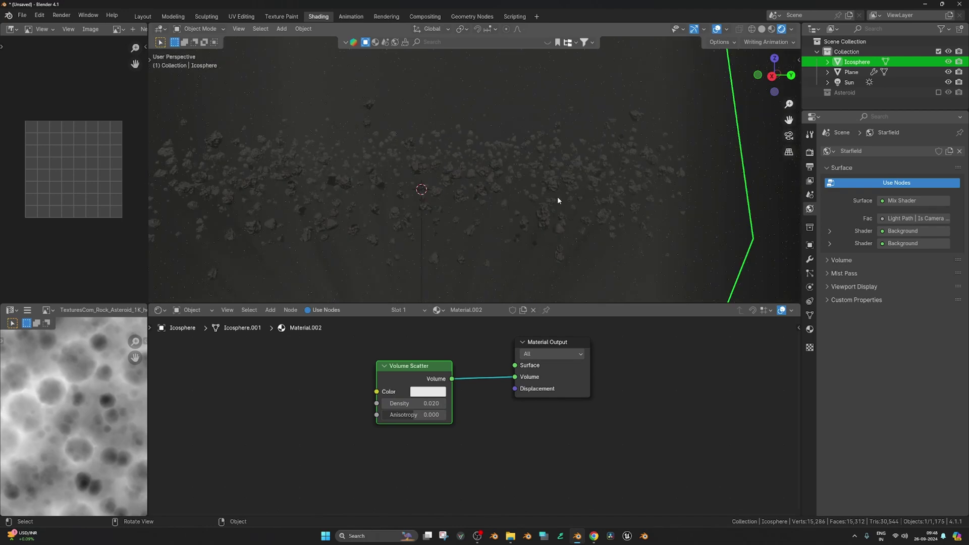
# Clear the sun light's rotation and rotate it about 31° in the view.
pyautogui.click(849, 82)
pyautogui.hotkey('alt', 'r')
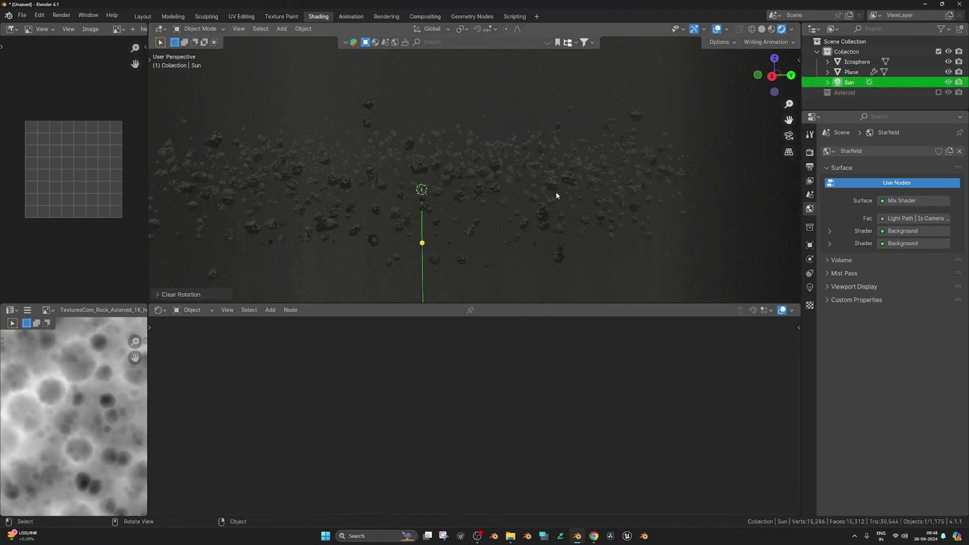
pyautogui.press('r')
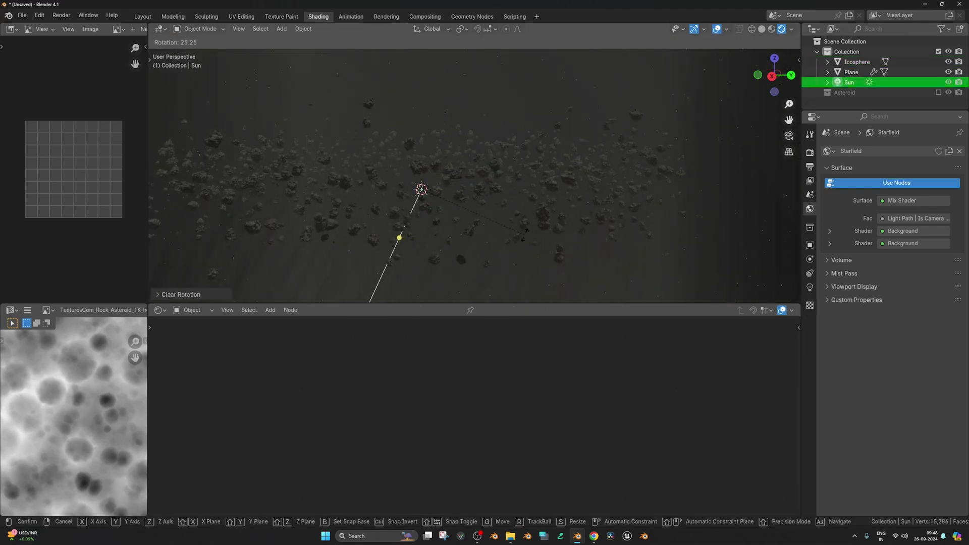
pyautogui.click(493, 230)
pyautogui.scroll(3, 492, 229)
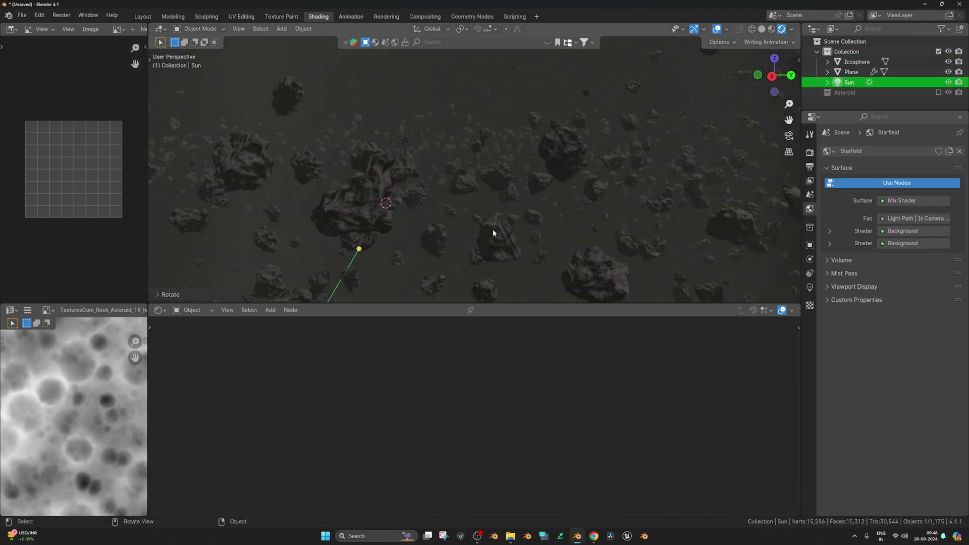
# Switch to the Layout workspace in Rendered shading, play the foggy belt animation and return to the first frame.
pyautogui.click(143, 17)
pyautogui.press('z')
pyautogui.click(413, 216)
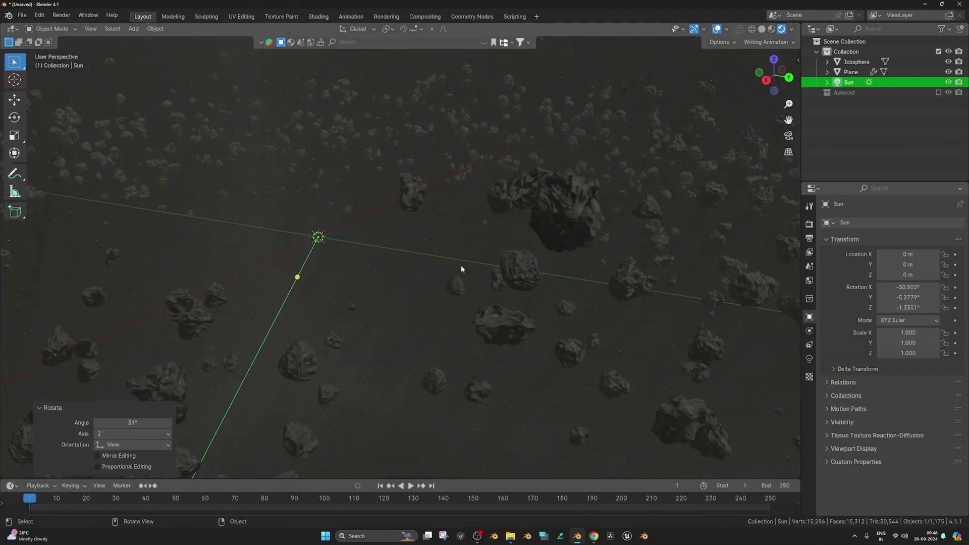
pyautogui.press('space')
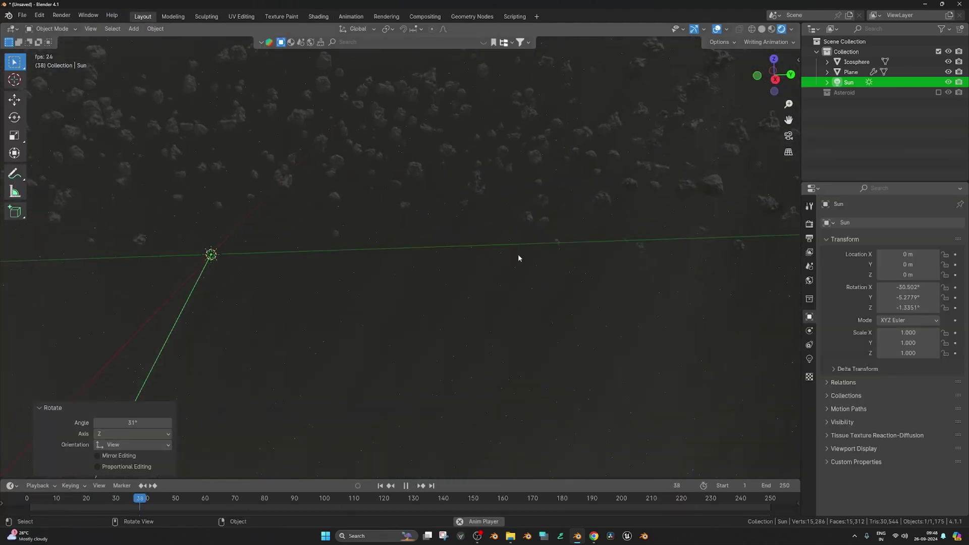
pyautogui.press('space')
pyautogui.hotkey('shift', 'Left')
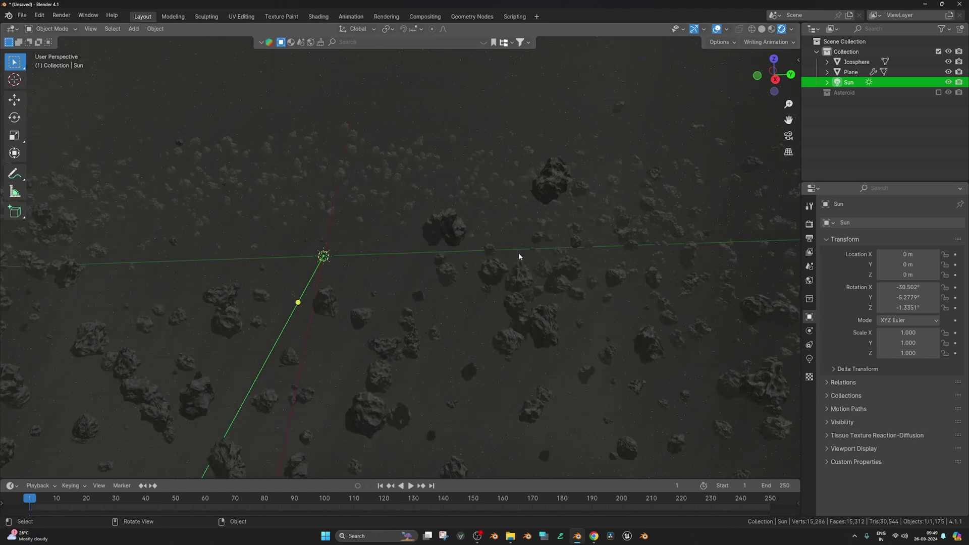
# Show the scene from above in Solid shading, hide the icosphere and add a Bézier circle at the origin.
pyautogui.press('KP_1')
pyautogui.press('z')
pyautogui.click(518, 233)
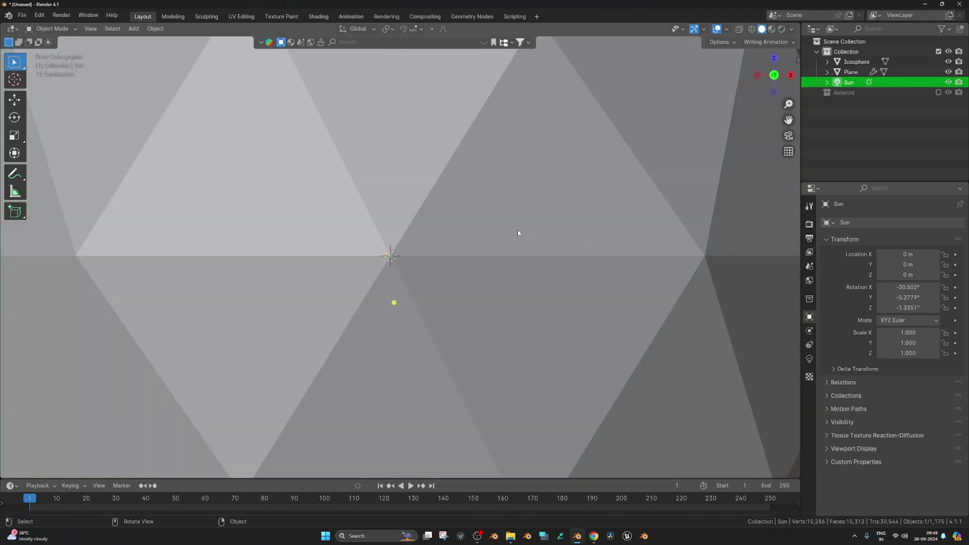
pyautogui.press('KP_7')
pyautogui.scroll(-8, 493, 229)
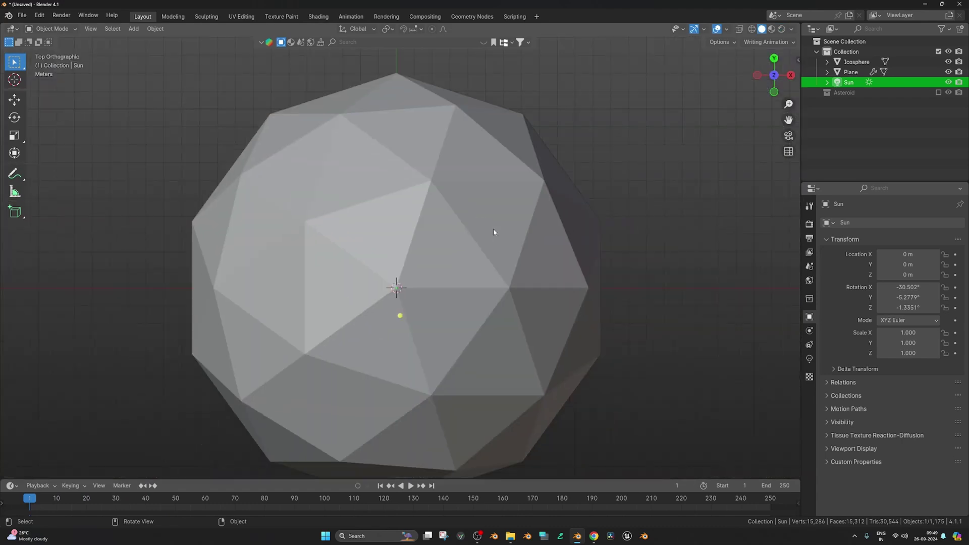
pyautogui.click(949, 61)
pyautogui.hotkey('shift', 'a')
pyautogui.moveTo(299, 193)
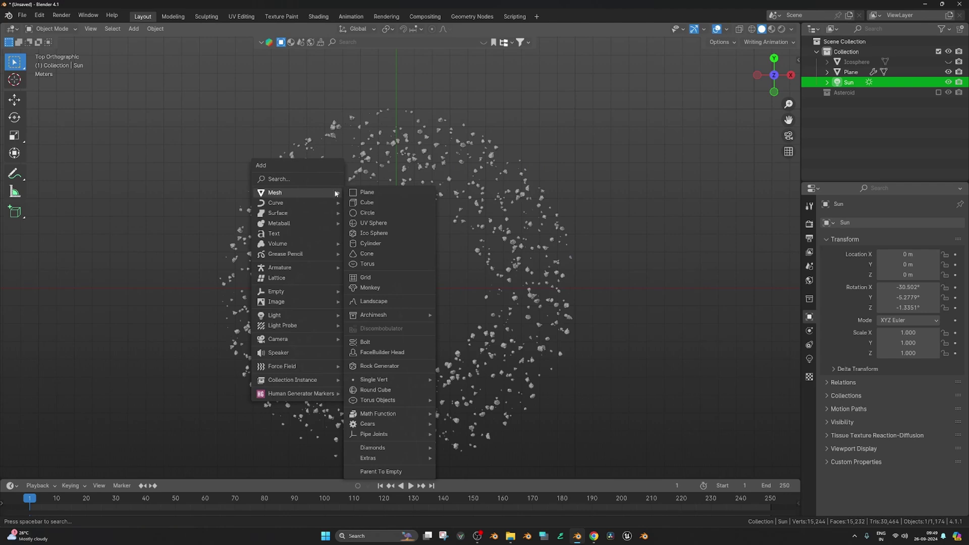
pyautogui.click(373, 213)
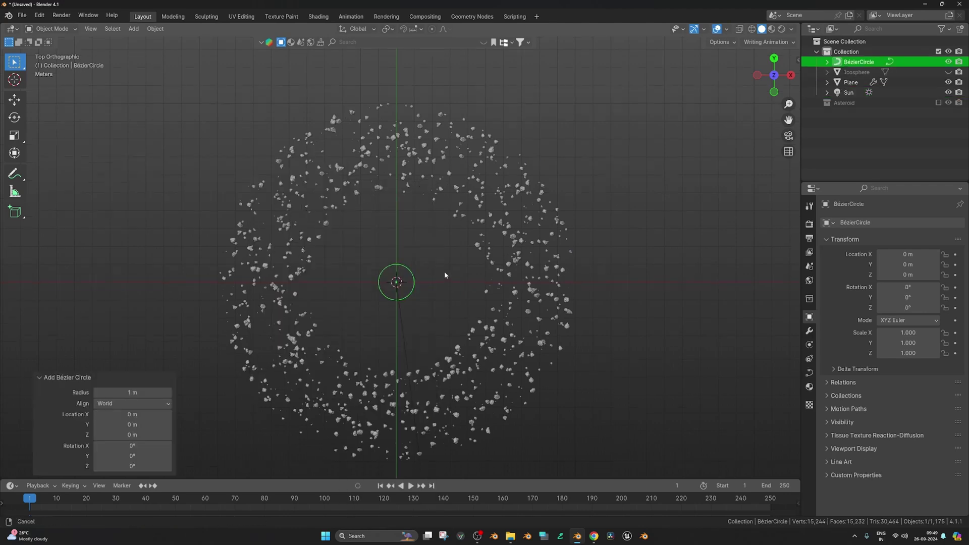
# Scale all of the circle's points by about 6.96 in Edit Mode so the curve runs through the asteroid belt.
pyautogui.press('Tab')
pyautogui.press('s')
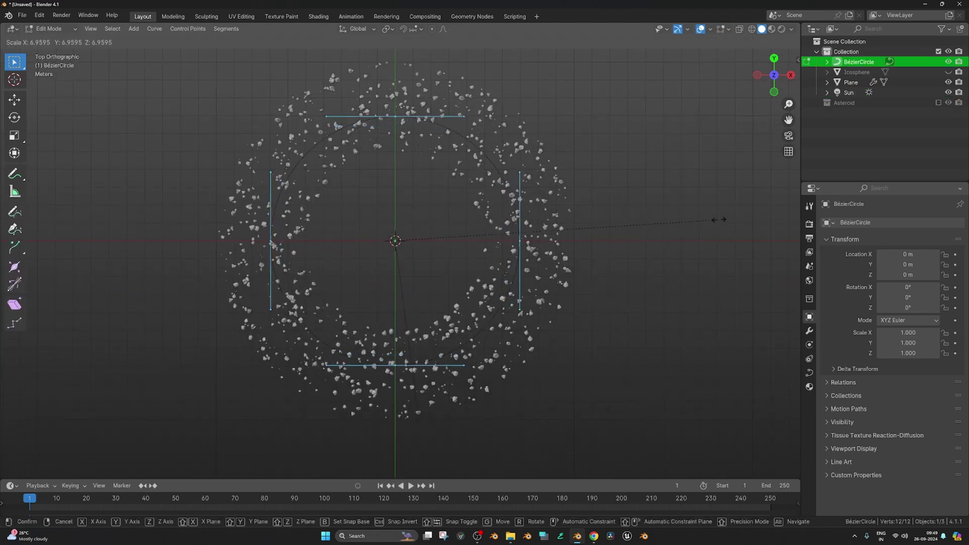
pyautogui.click(719, 220)
# Raise one of the circle's control points about 0.75 m along the global Z axis in the front view.
pyautogui.press('KP_1')
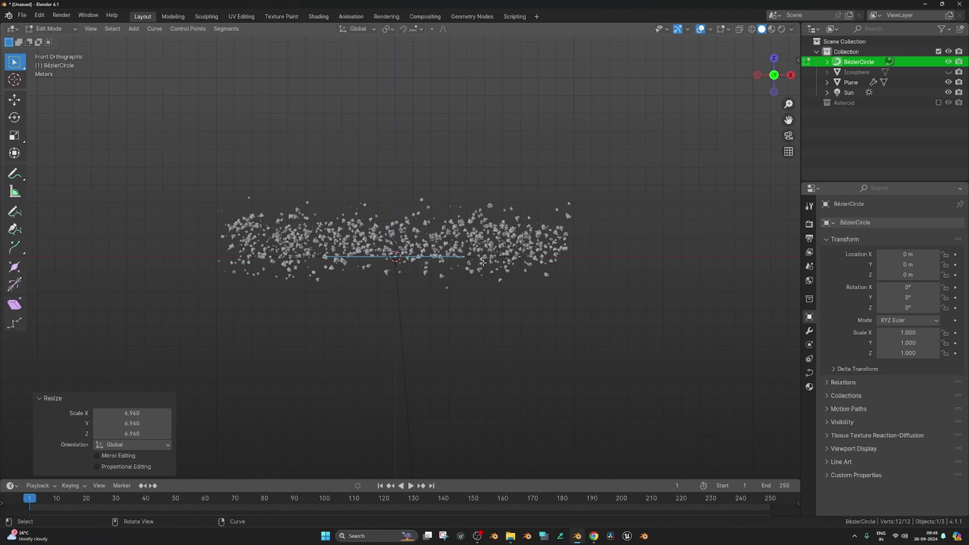
pyautogui.scroll(3, 483, 263)
pyautogui.press('g')
pyautogui.press('z')
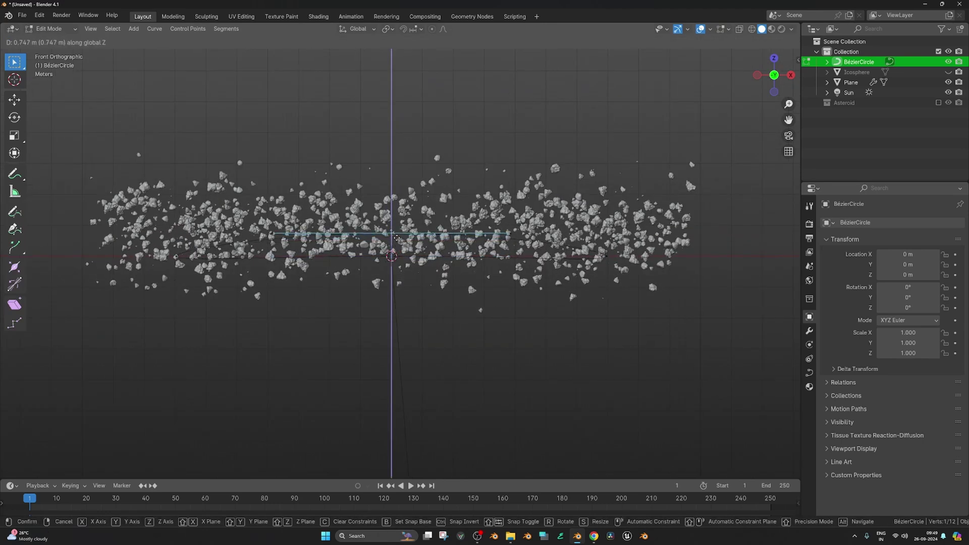
pyautogui.click(397, 237)
# Rotate the circle's remaining control points one by one in the view to tilt their handles, the last two by about 12° and -18.1°.
pyautogui.press('r')
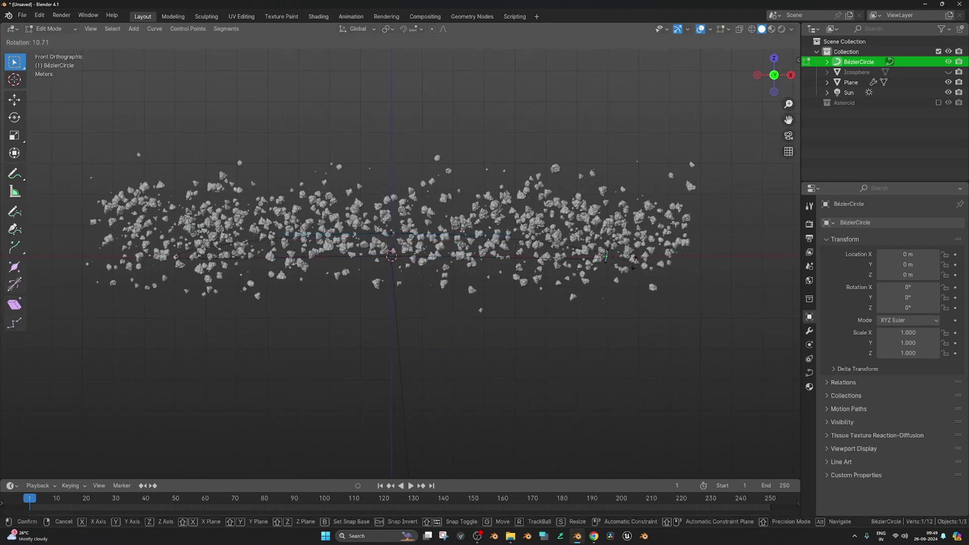
pyautogui.click(605, 256)
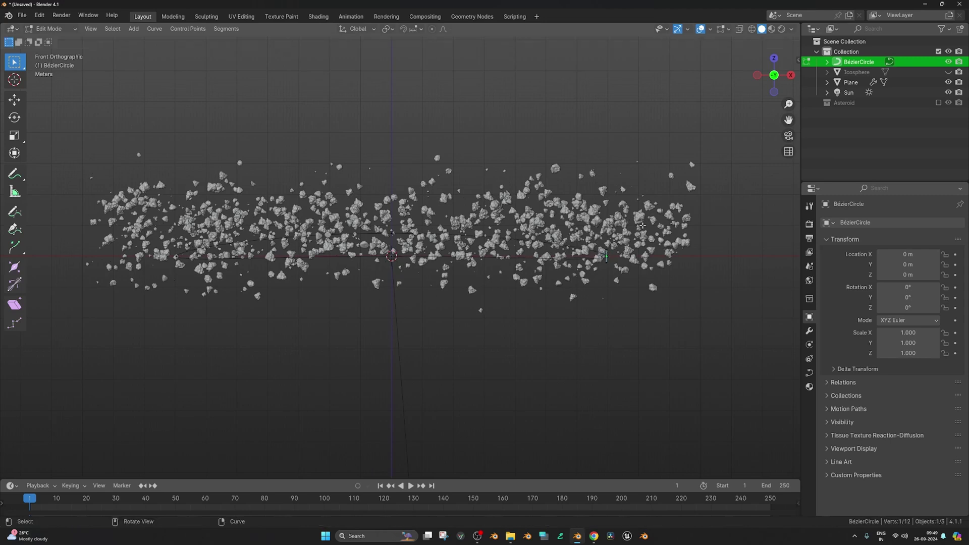
pyautogui.moveTo(606, 256); pyautogui.dragTo(606, 298, button='middle')
pyautogui.press('r')
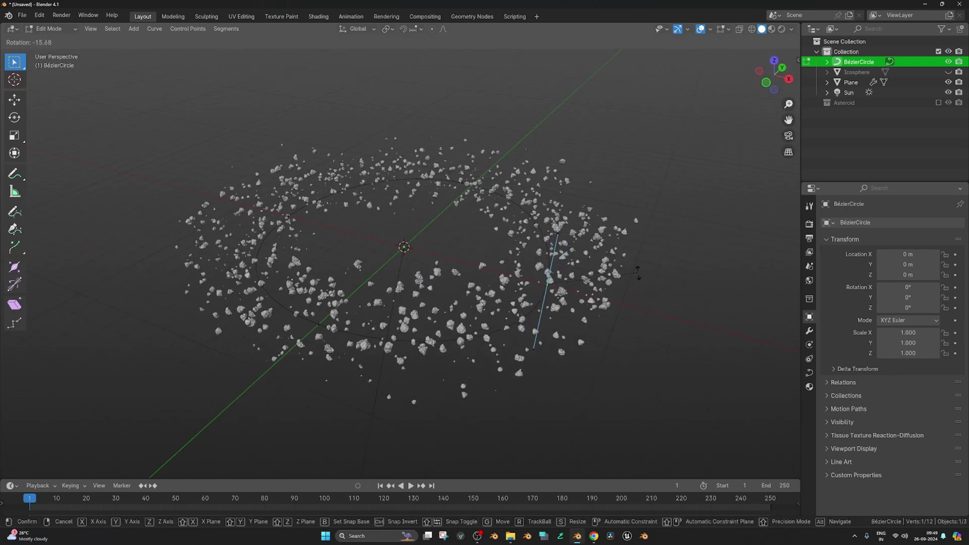
pyautogui.click(641, 276)
pyautogui.click(474, 189)
pyautogui.press('r')
pyautogui.click(520, 205)
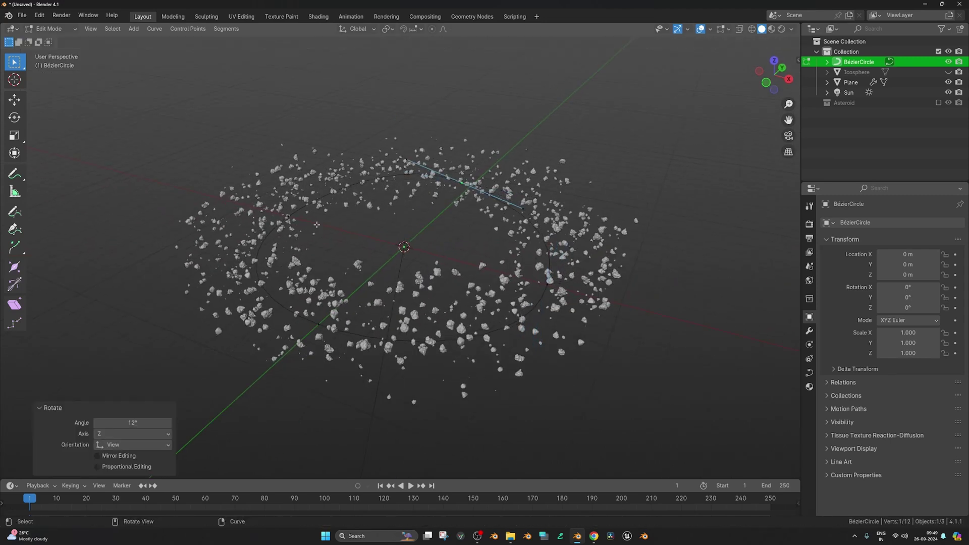
pyautogui.click(288, 218)
pyautogui.press('r')
pyautogui.click(403, 181)
pyautogui.moveTo(404, 180); pyautogui.dragTo(293, 222, button='middle')
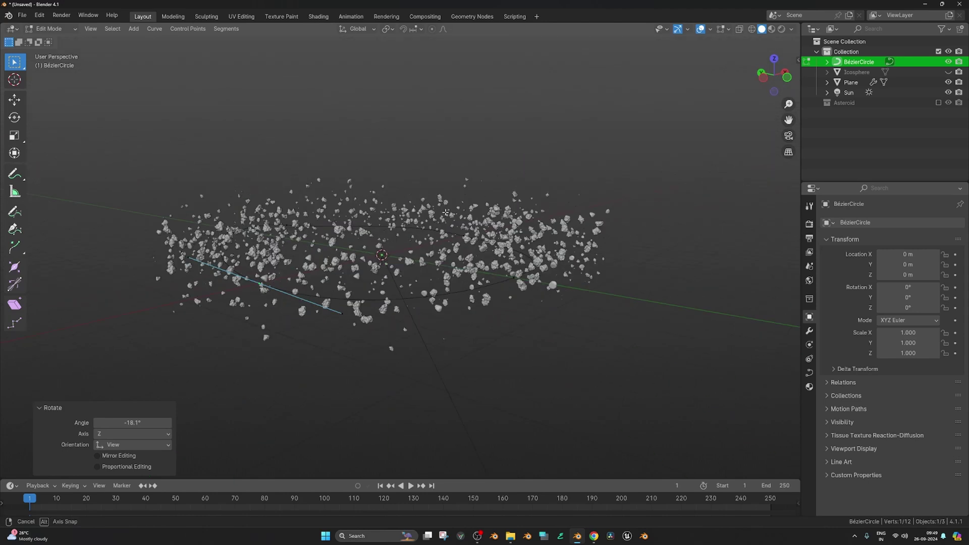
# Return to Object Mode, add a camera and clear its rotation and location.
pyautogui.press('Tab')
pyautogui.hotkey('shift', 'a')
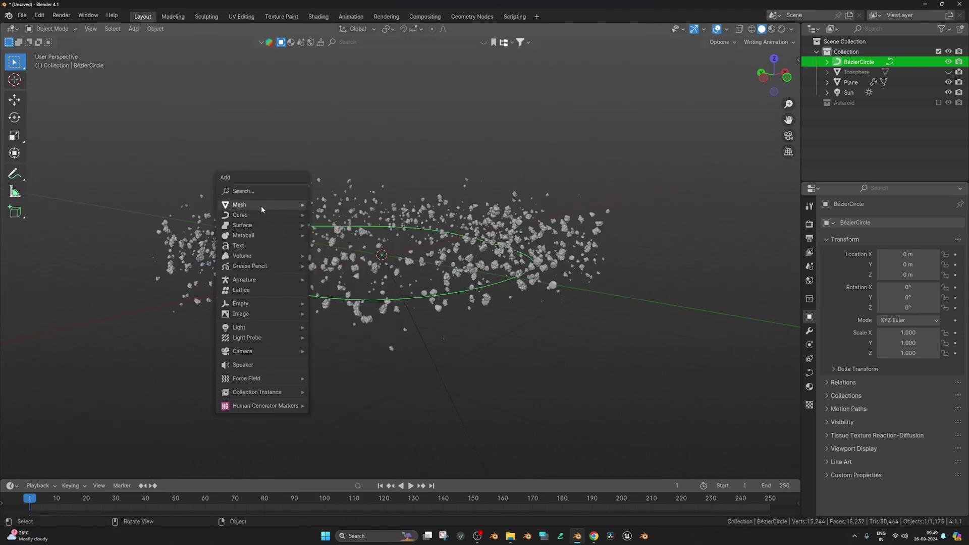
pyautogui.moveTo(258, 351)
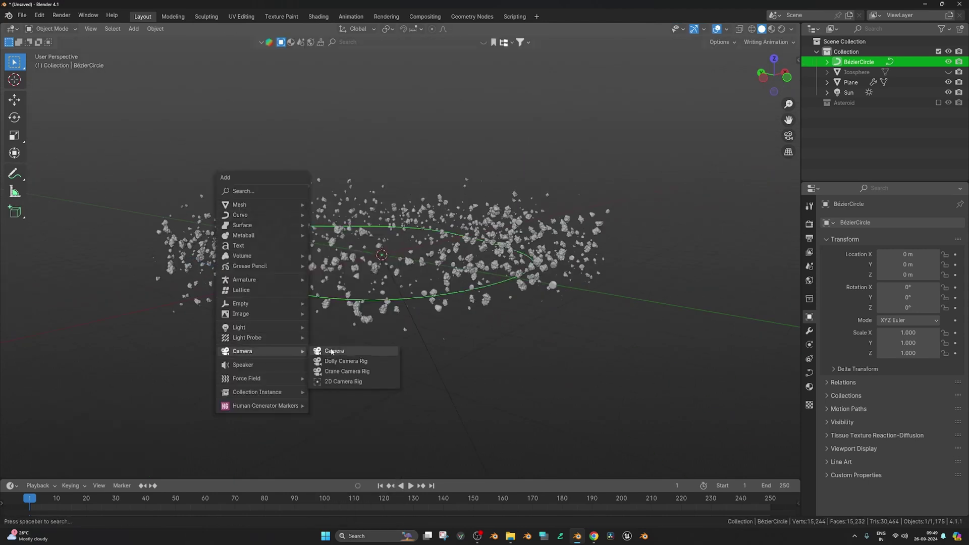
pyautogui.click(333, 350)
pyautogui.hotkey('alt', 'r')
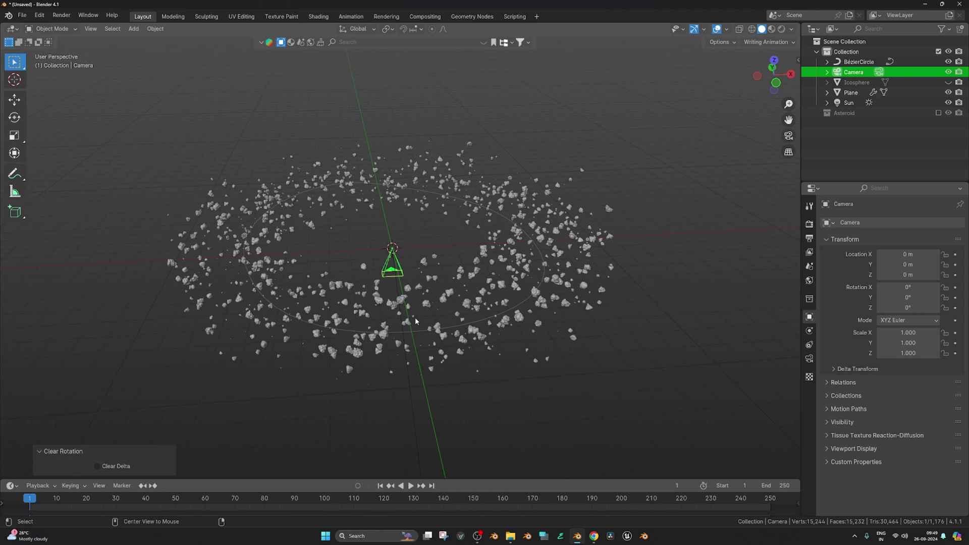
# Add a Follow Path constraint to the camera with BézierCircle as its target and enable Follow Curve.
pyautogui.click(809, 343)
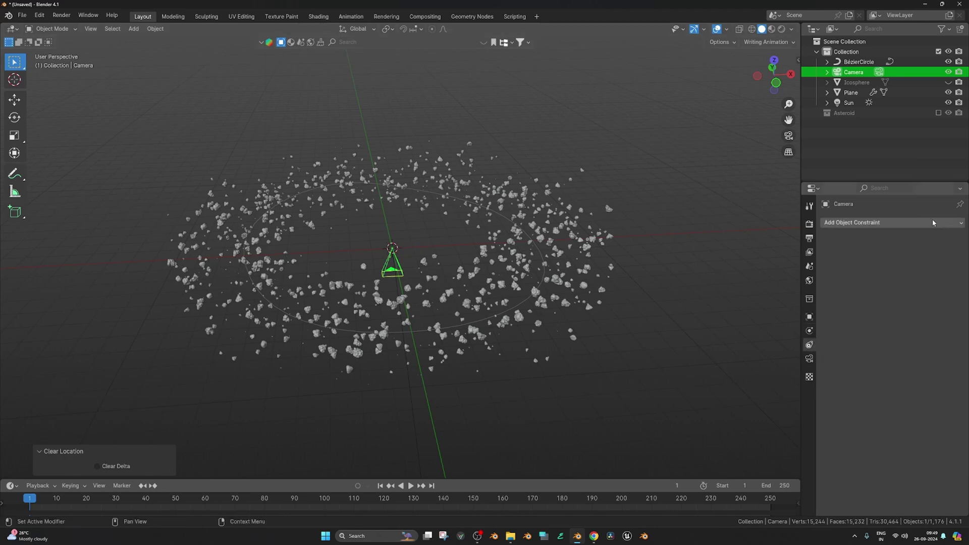
pyautogui.click(891, 223)
pyautogui.click(934, 294)
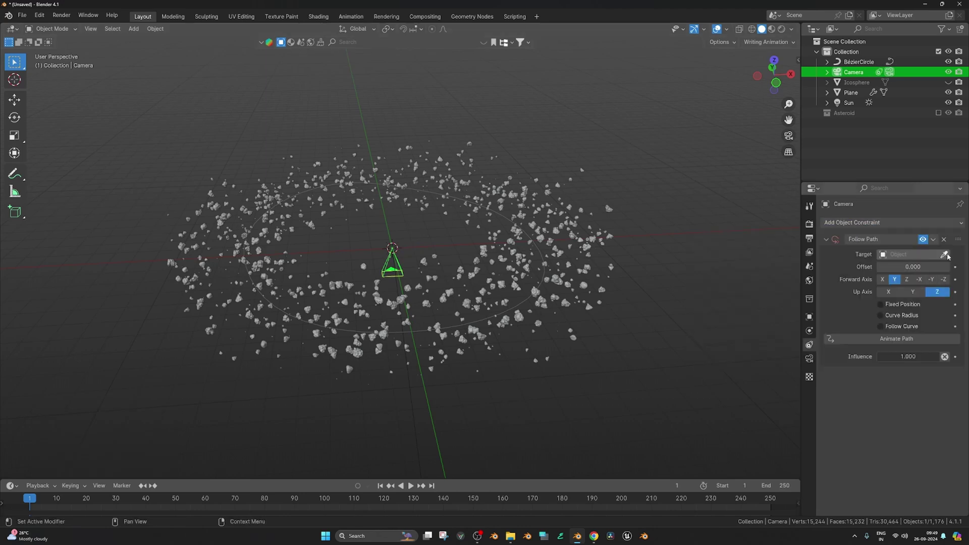
pyautogui.click(944, 254)
pyautogui.click(860, 62)
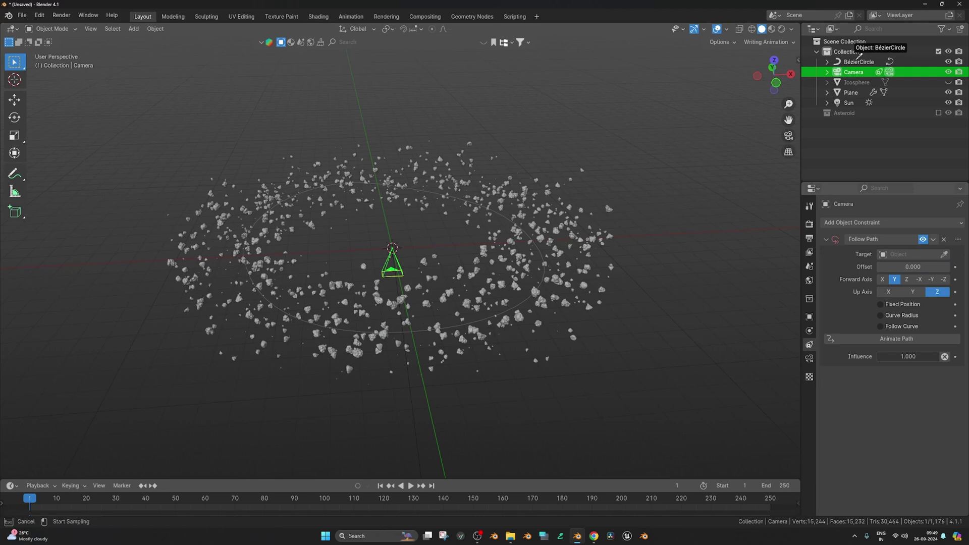
pyautogui.scroll(4, 637, 202)
pyautogui.scroll(-1, 721, 282)
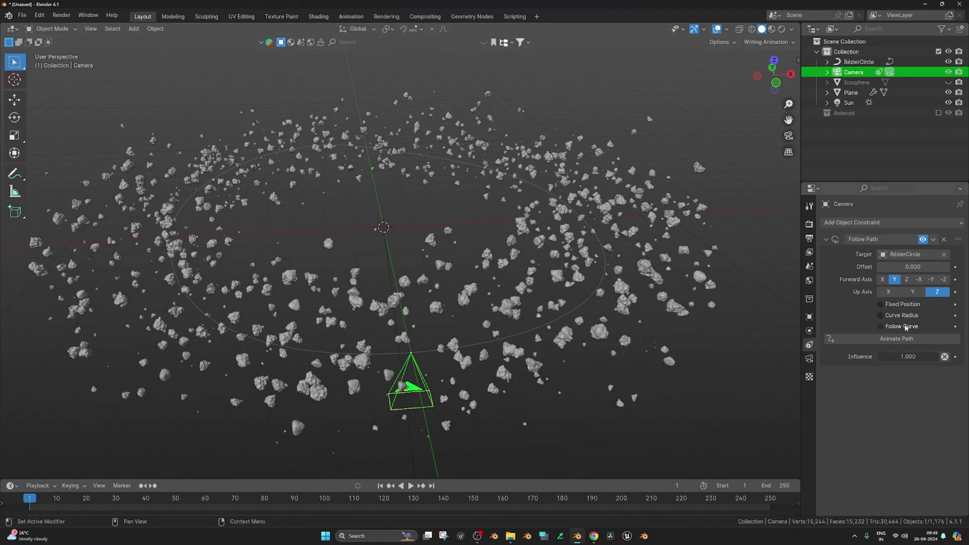
pyautogui.click(881, 326)
# Rotate the camera 90° about its local X axis and enlarge the timeline area.
pyautogui.moveTo(631, 323); pyautogui.dragTo(565, 303, button='middle')
pyautogui.press('r')
pyautogui.press('x')
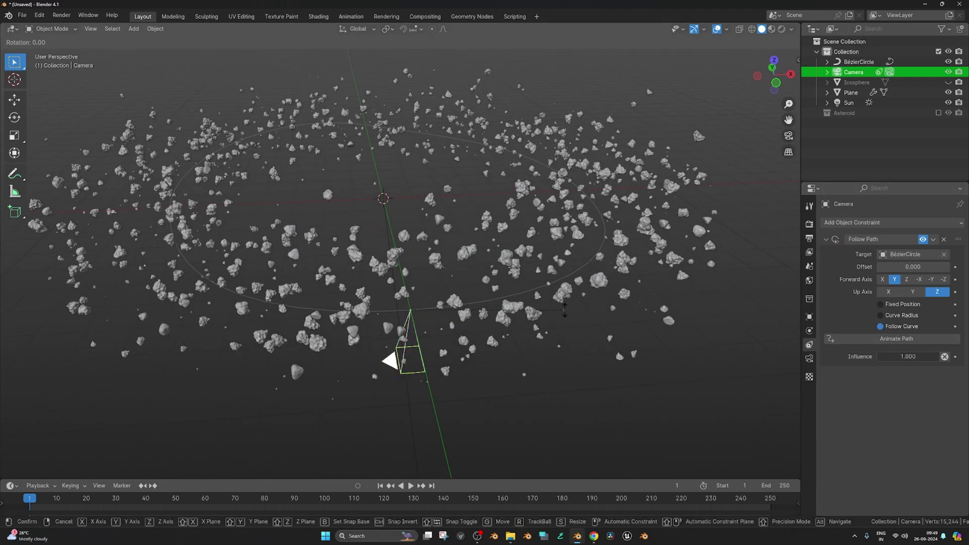
pyautogui.write('x')
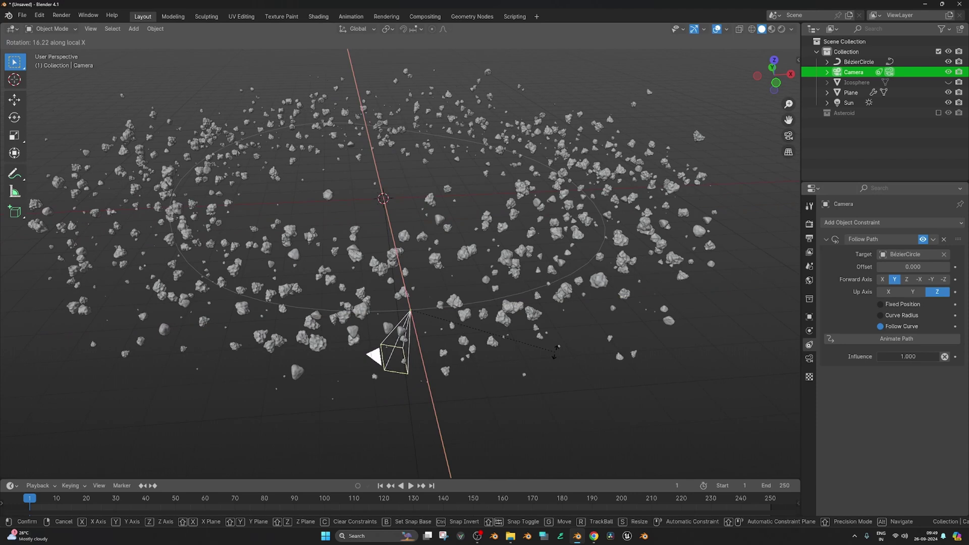
pyautogui.write('90')
pyautogui.press('Return')
pyautogui.moveTo(630, 341); pyautogui.dragTo(426, 426, button='middle')
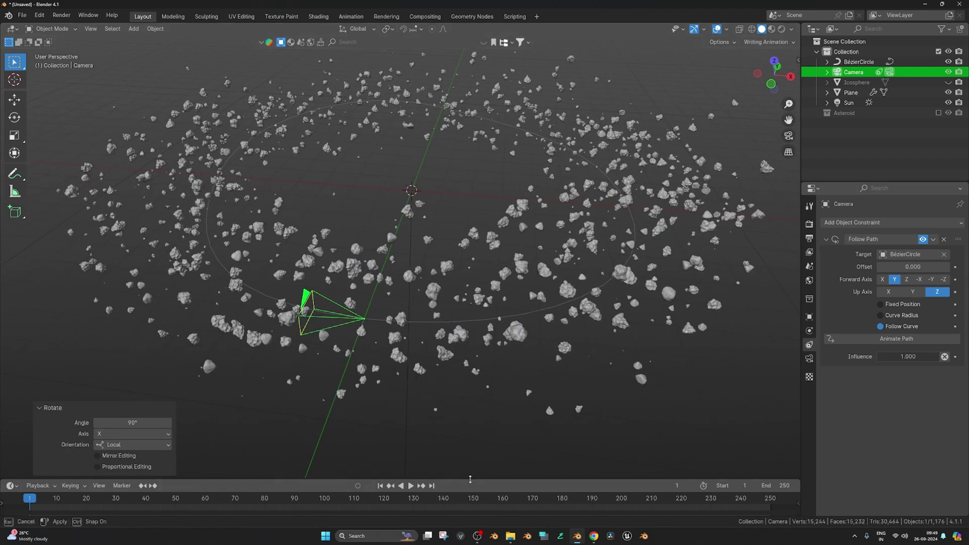
pyautogui.moveTo(468, 479); pyautogui.dragTo(468, 460)
# Try sliding the Follow Path offset, reset it to 0 and rotate the camera 180° about the global Z axis.
pyautogui.moveTo(911, 266); pyautogui.dragTo(870, 266)
pyautogui.click(911, 266)
pyautogui.write('0')
pyautogui.press('Return')
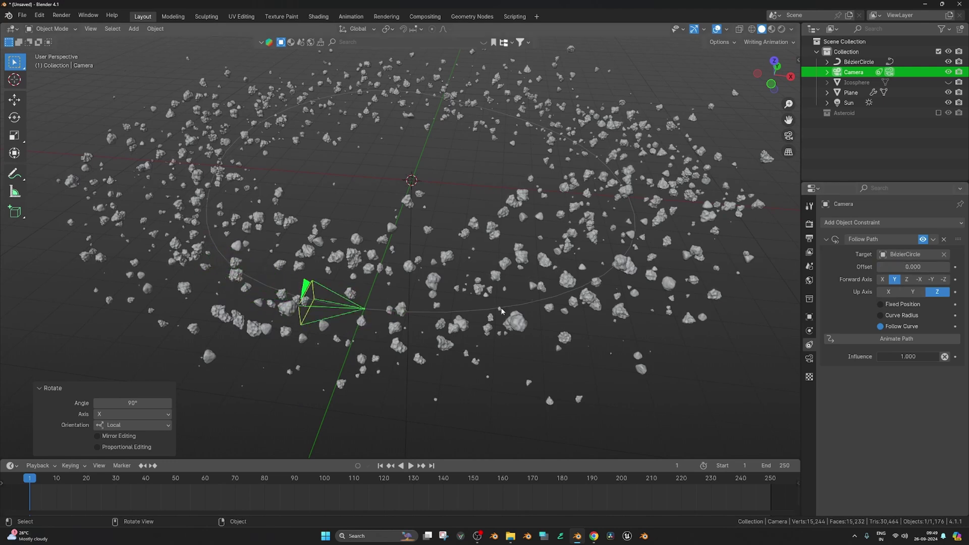
pyautogui.write('rz180')
pyautogui.press('Return')
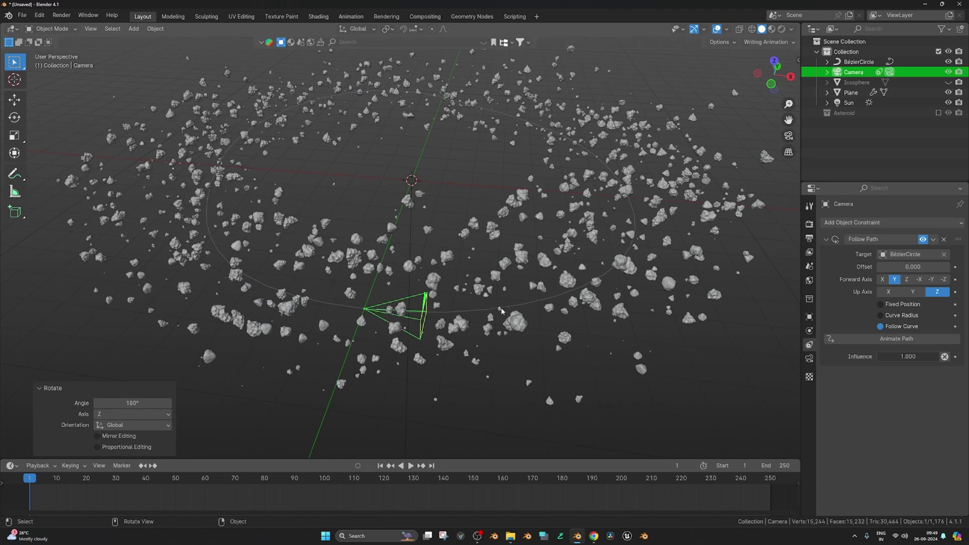
# Keyframe the Follow Path offset at 0 on frame 1 and at 100 on frame 250.
pyautogui.click(956, 267)
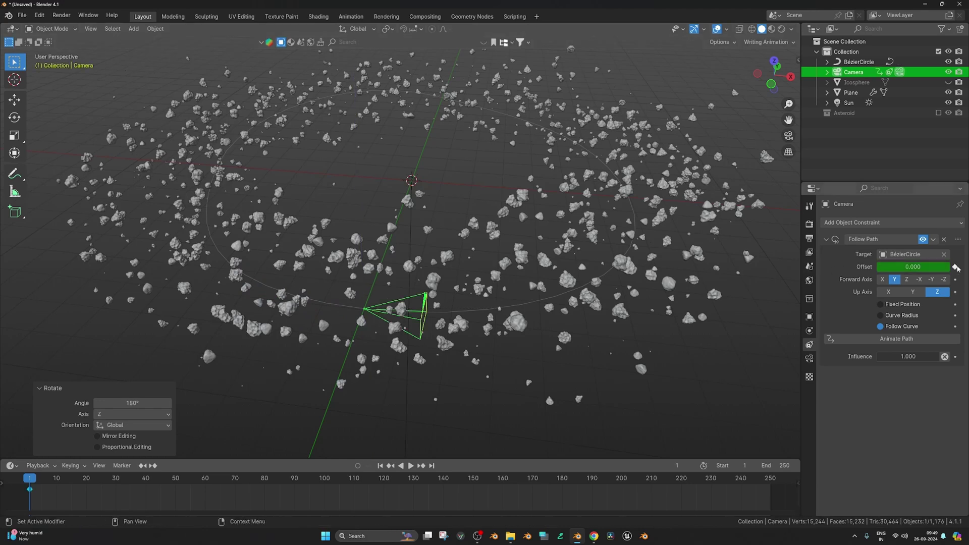
pyautogui.hotkey('shift', 'Right')
pyautogui.click(926, 267)
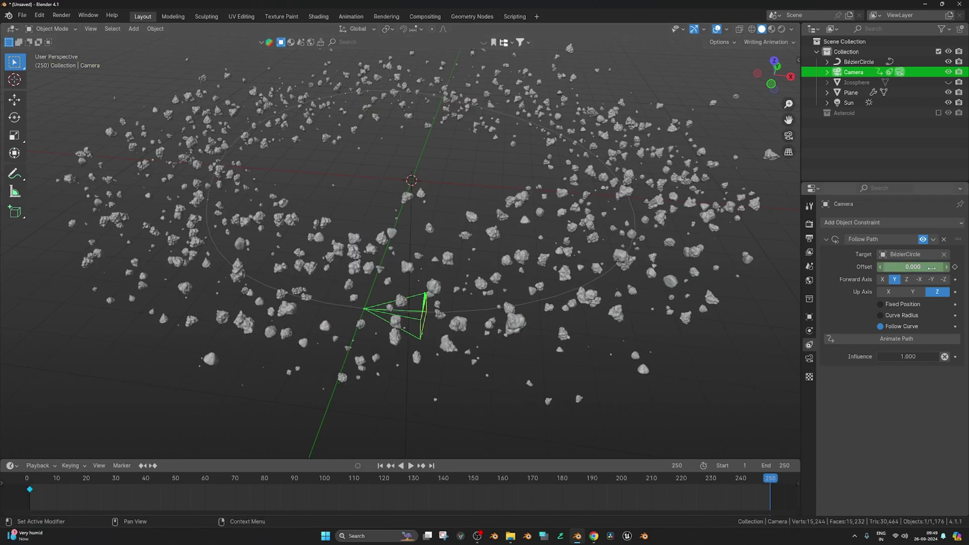
pyautogui.press('Return')
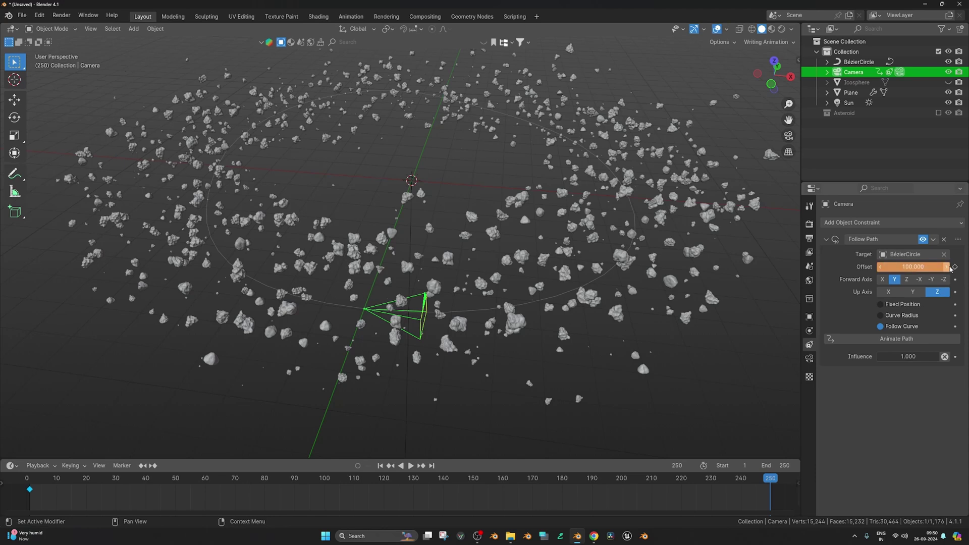
pyautogui.click(955, 267)
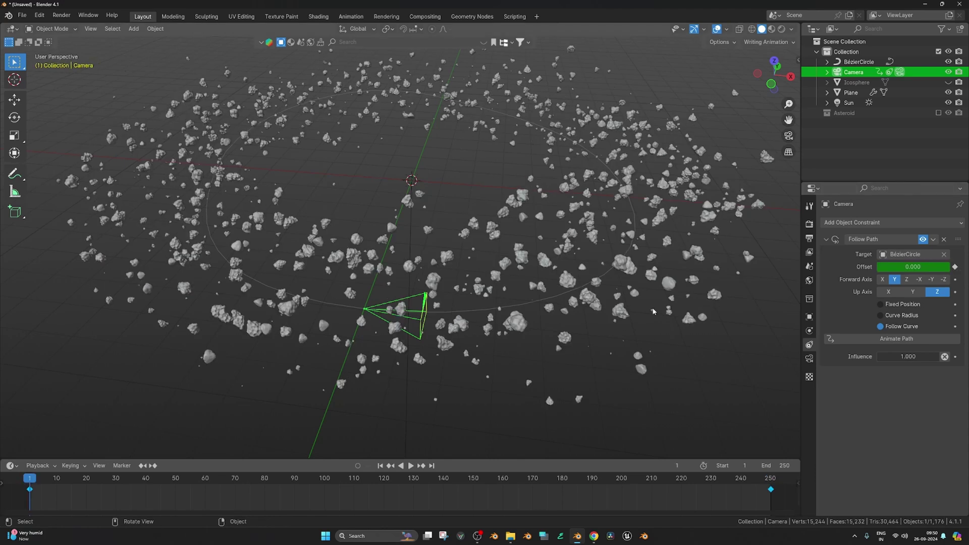
# Look through the camera, play back its flight along the curve and return to the first frame.
pyautogui.press('KP_0')
pyautogui.press('space')
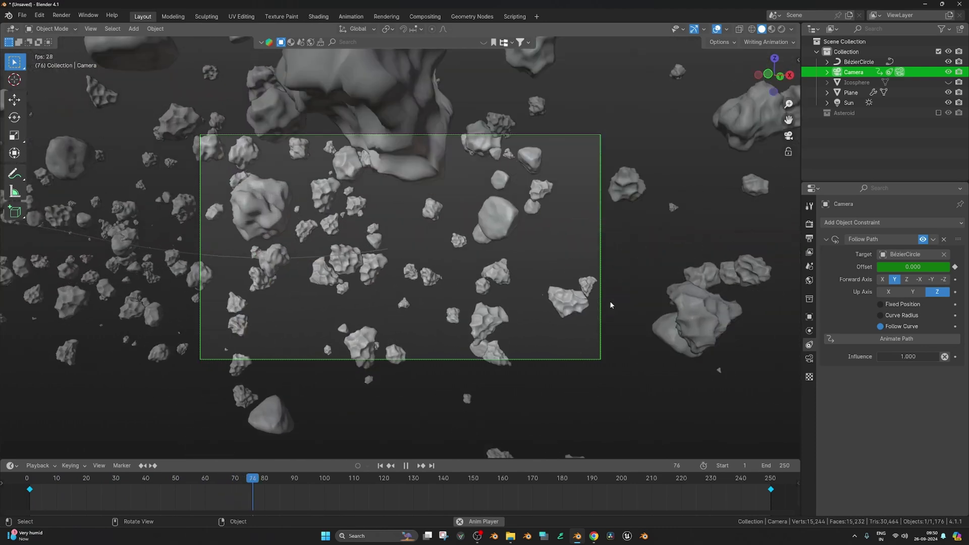
pyautogui.press('space')
pyautogui.hotkey('shift', 'Left')
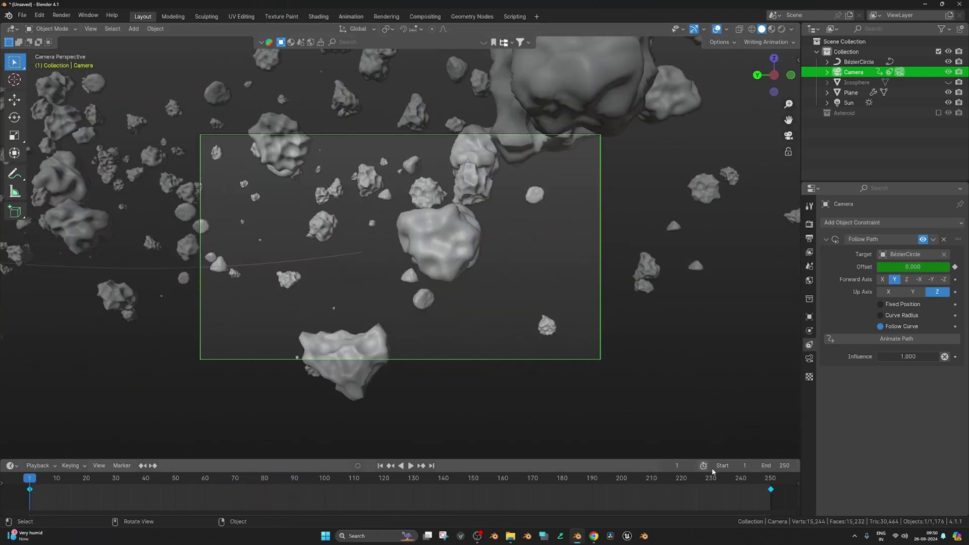
# Move the camera's end keyframe from frame 250 to frame 459 to slow the flight.
pyautogui.scroll(-5, 735, 492)
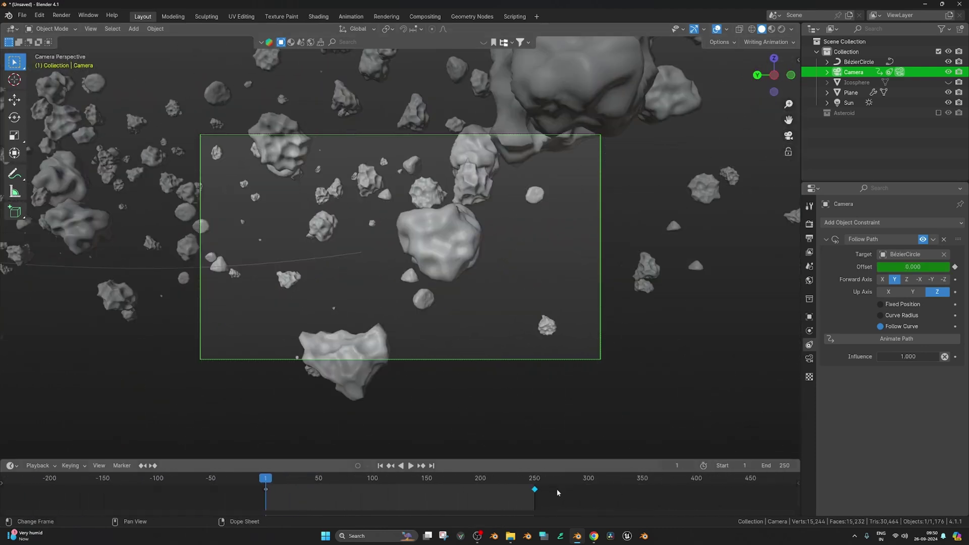
pyautogui.press('g')
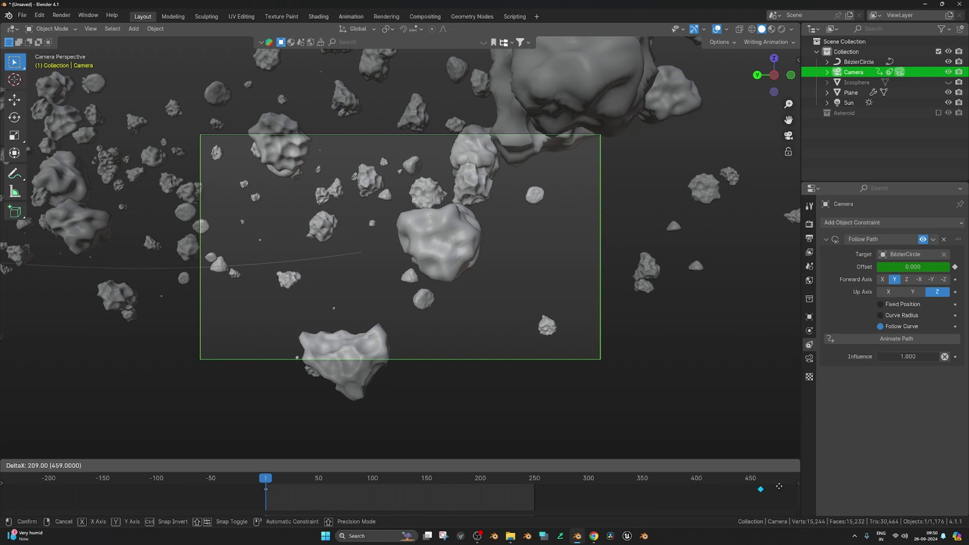
pyautogui.click(780, 486)
# Play the animation and switch the camera view to Rendered shading.
pyautogui.press('space')
pyautogui.press('z')
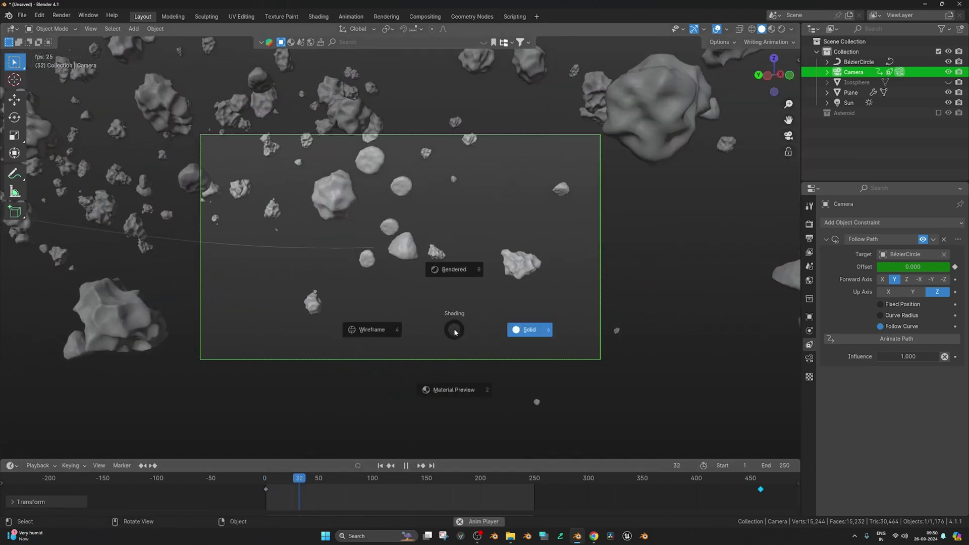
pyautogui.click(454, 269)
pyautogui.press('space')
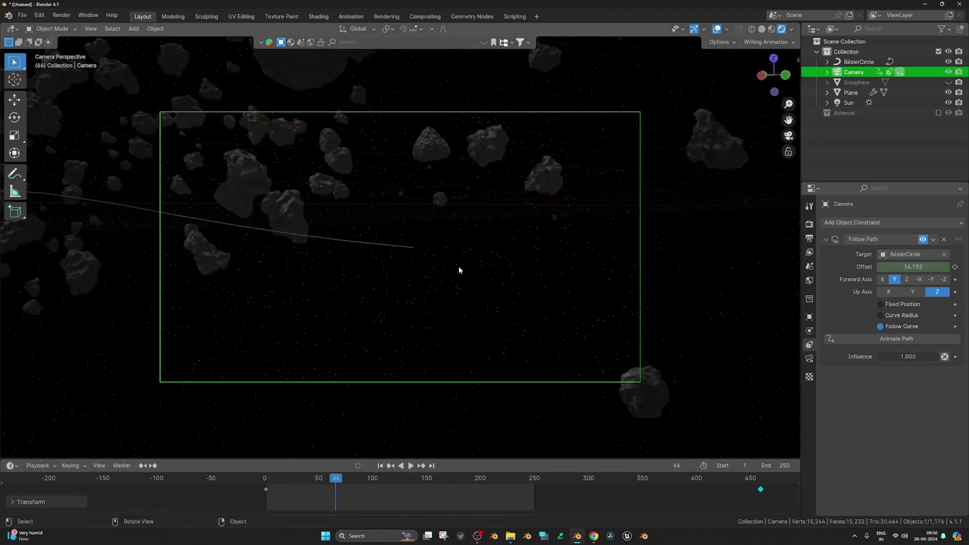
# Unhide the Icosphere fog volume in the viewport and turn off the viewport overlays while previewing the animation.
pyautogui.click(949, 83)
pyautogui.press('space')
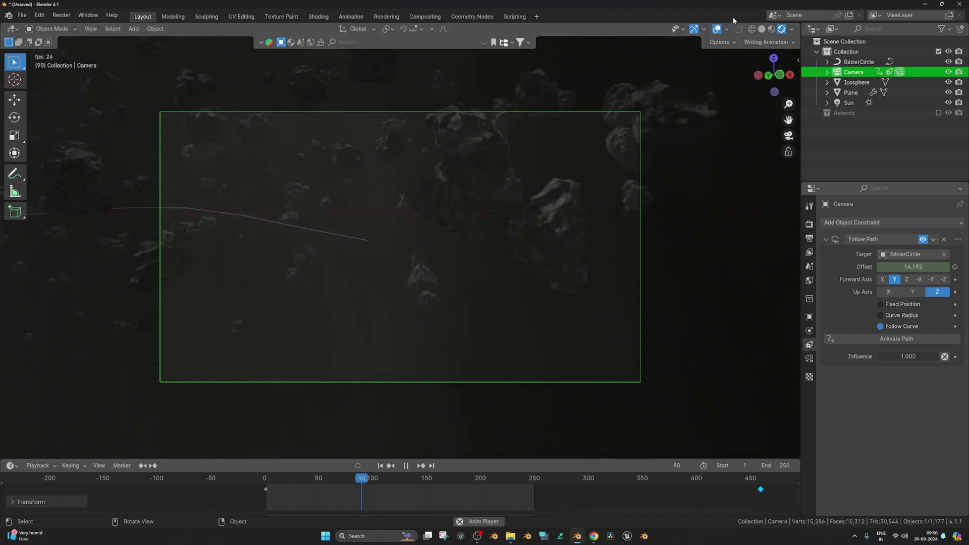
pyautogui.click(717, 28)
pyautogui.press('space')
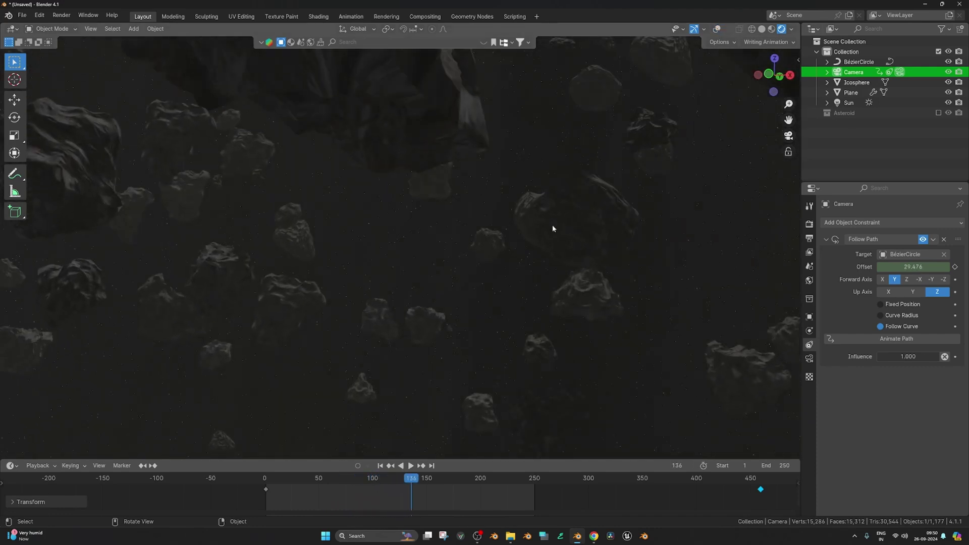
# Set the Sun light's strength to 2 after trying a strength of 5.
pyautogui.click(854, 103)
pyautogui.click(810, 359)
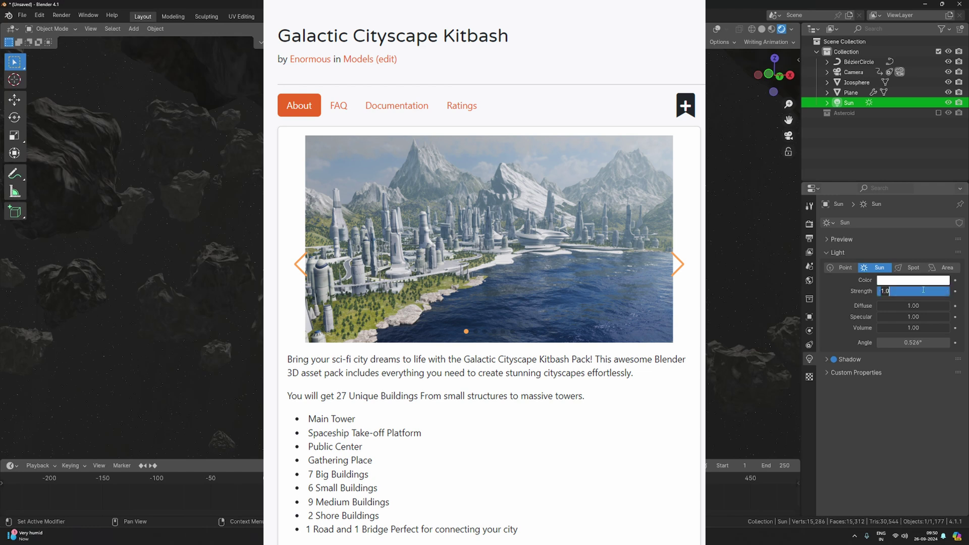
pyautogui.click(924, 290)
pyautogui.write('5')
pyautogui.press('Return')
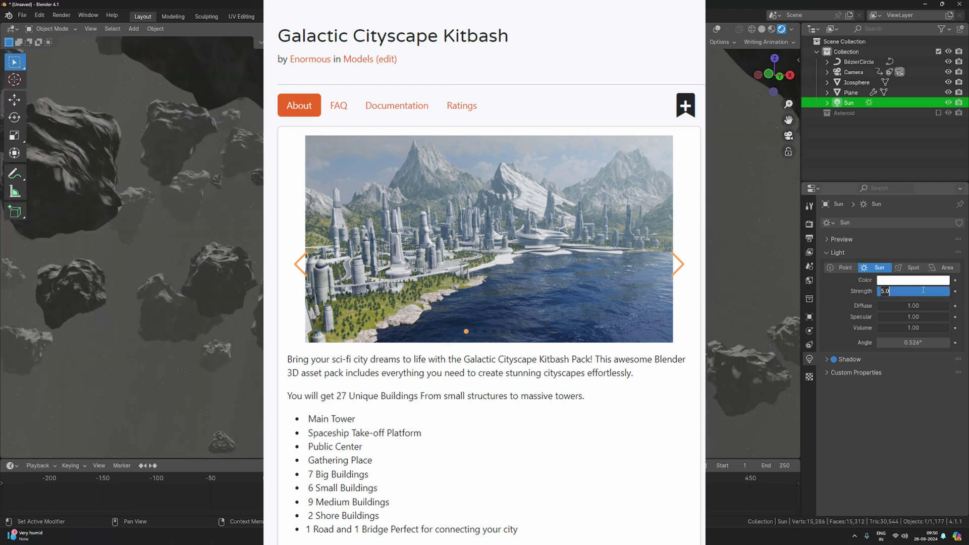
pyautogui.press('BackSpace')
pyautogui.press('BackSpace')
pyautogui.press('BackSpace')
pyautogui.write('2')
pyautogui.press('Return')
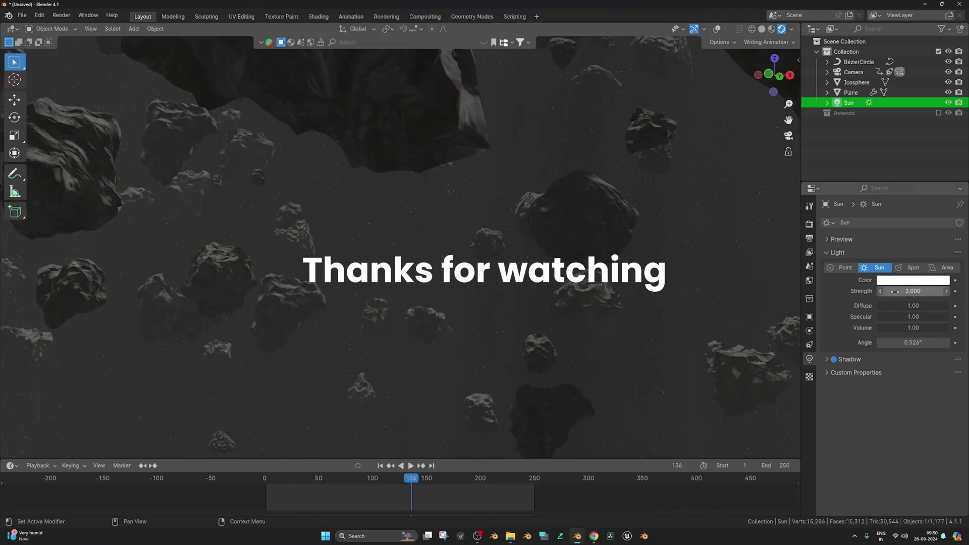